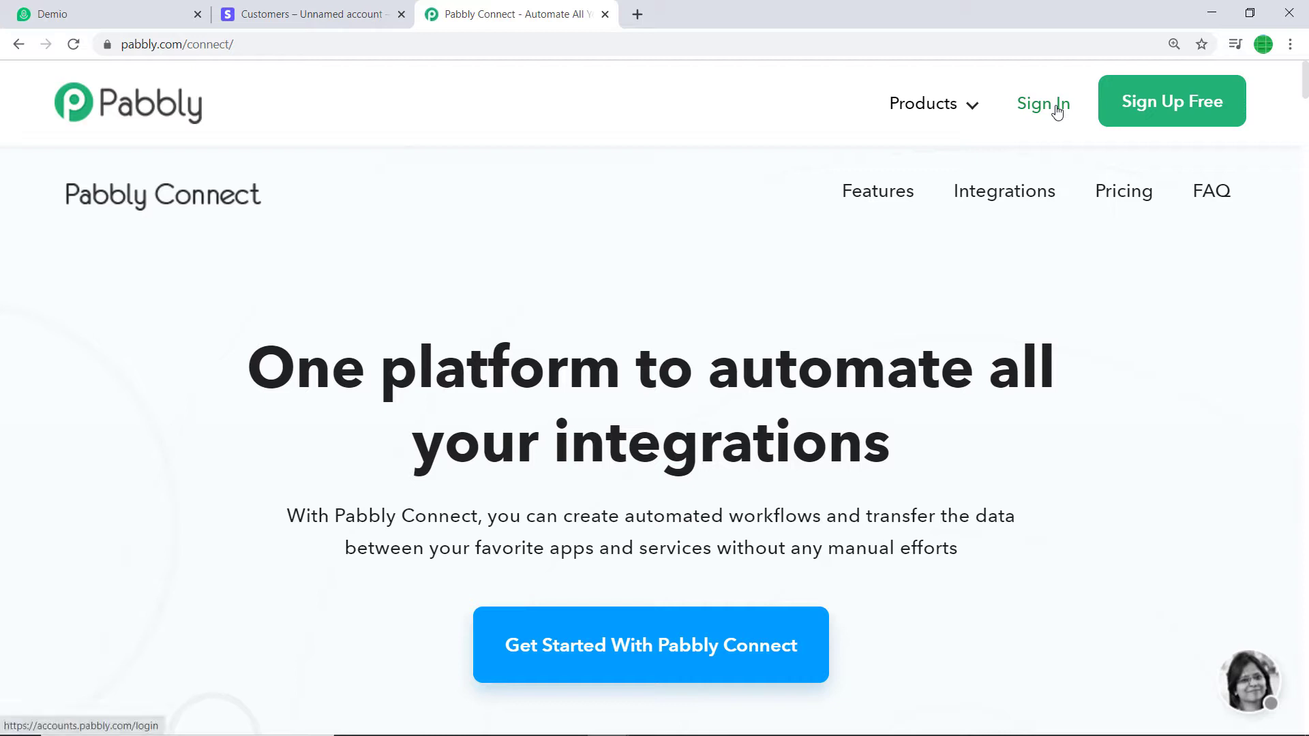
Sign in to Pabbly, open the Connect app, and begin creating a new workflow
{"action": "left_click", "coordinate": [1057, 110]}
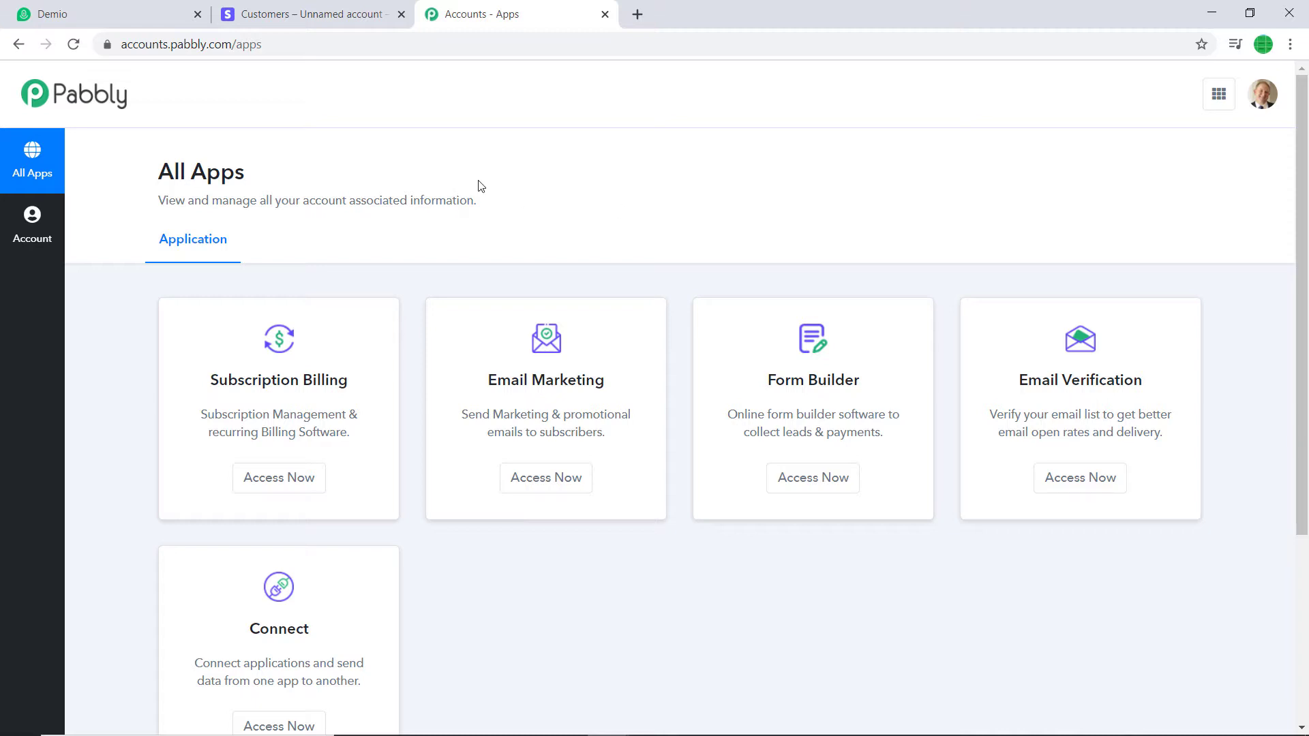
{"action": "scroll", "coordinate": [480, 194], "scroll_direction": "down", "scroll_amount": 4}
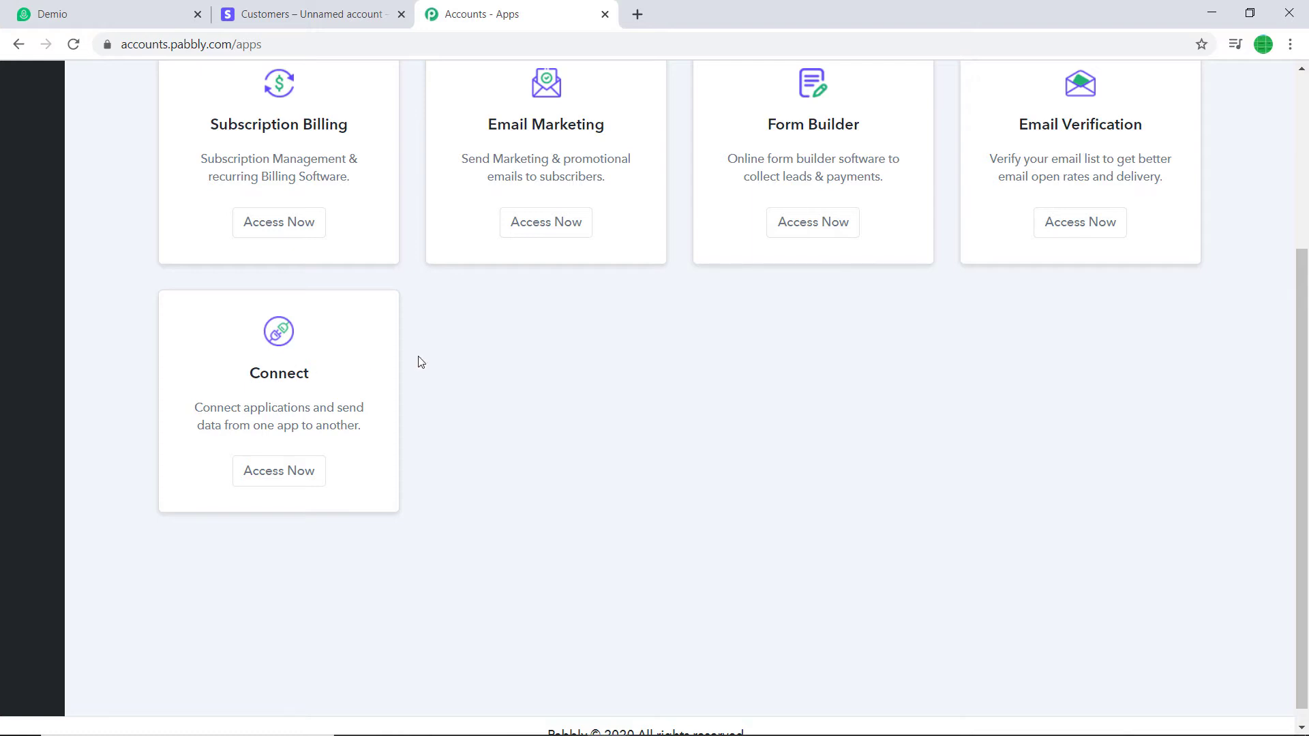
{"action": "left_click", "coordinate": [304, 473]}
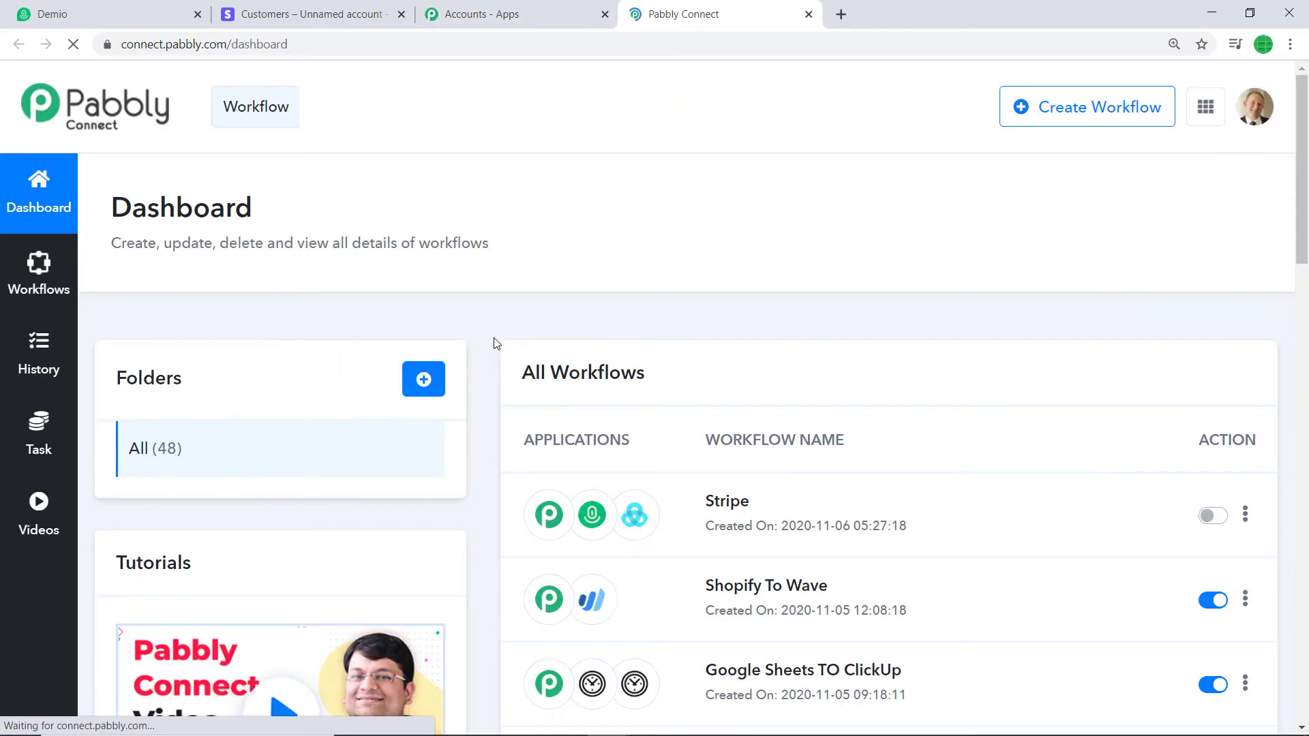
{"action": "left_click", "coordinate": [1078, 120]}
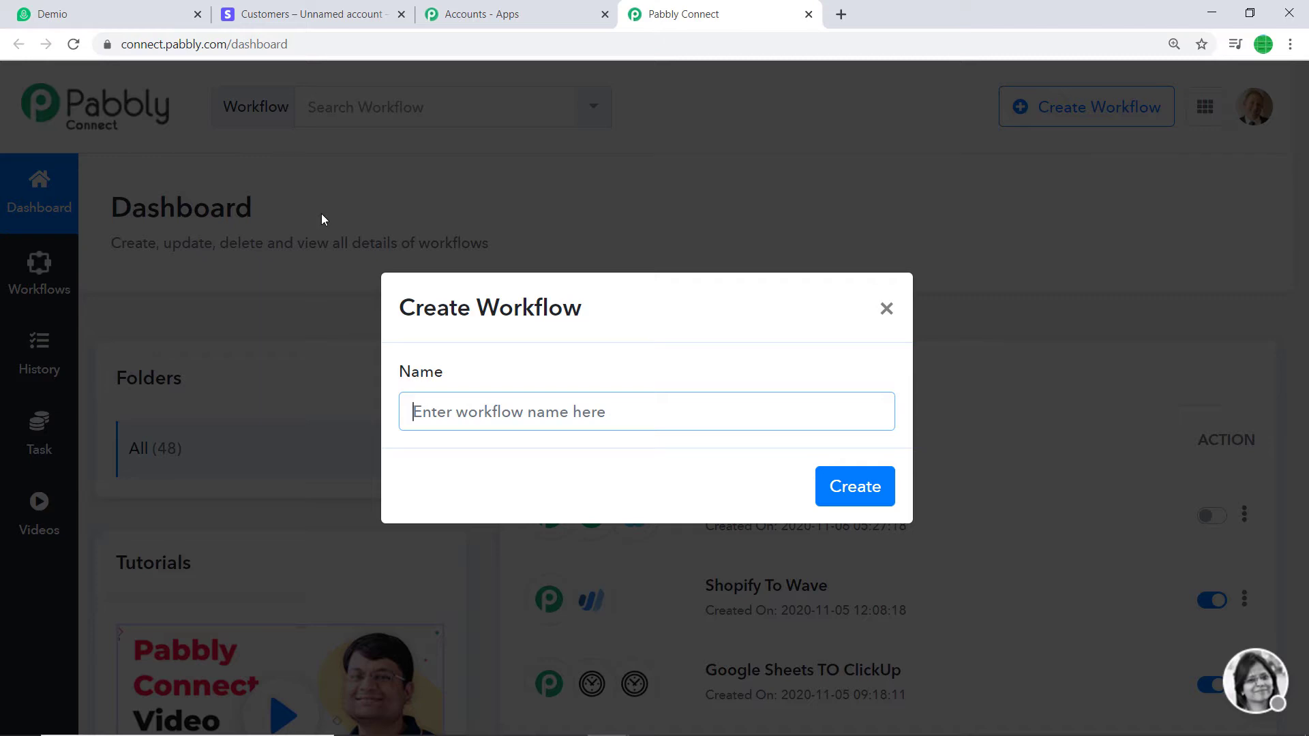
Name the new workflow 'Stripe To Demio' and create it
{"action": "type", "text": "Stripe T"}
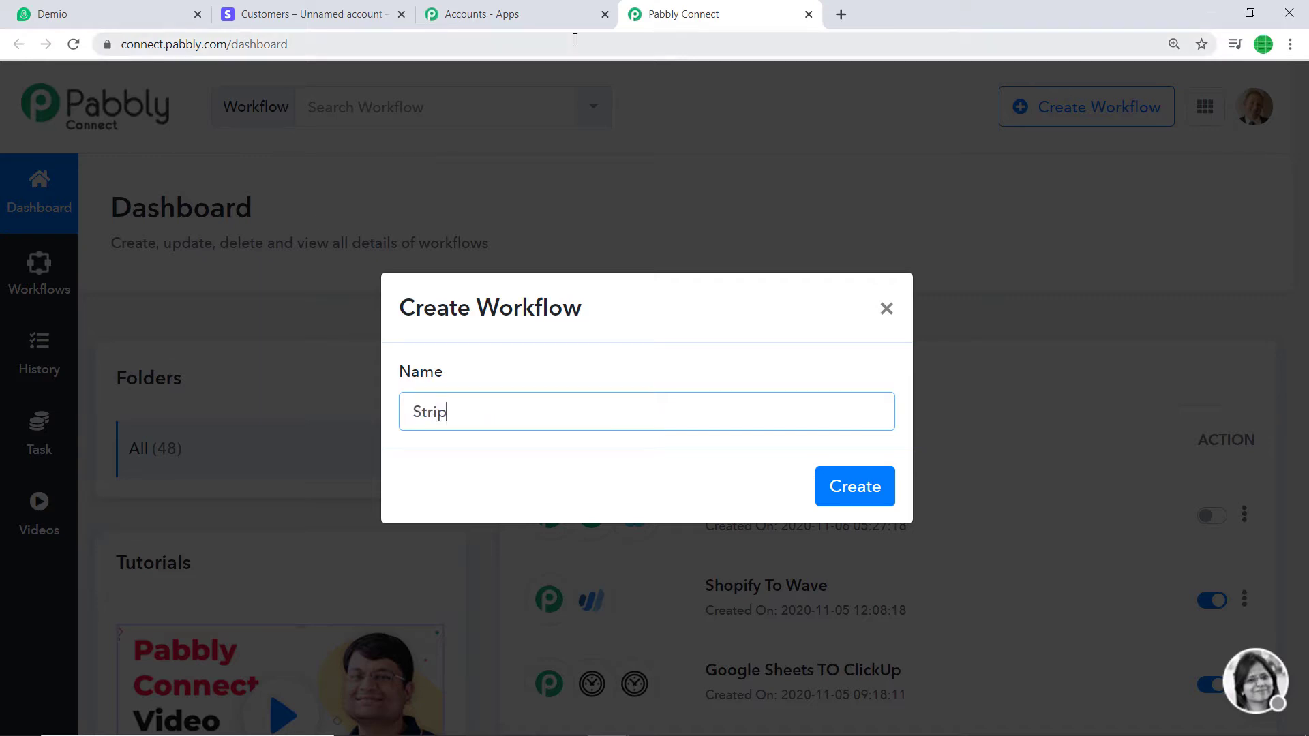
{"action": "type", "text": "o Demio"}
{"action": "left_click", "coordinate": [887, 488]}
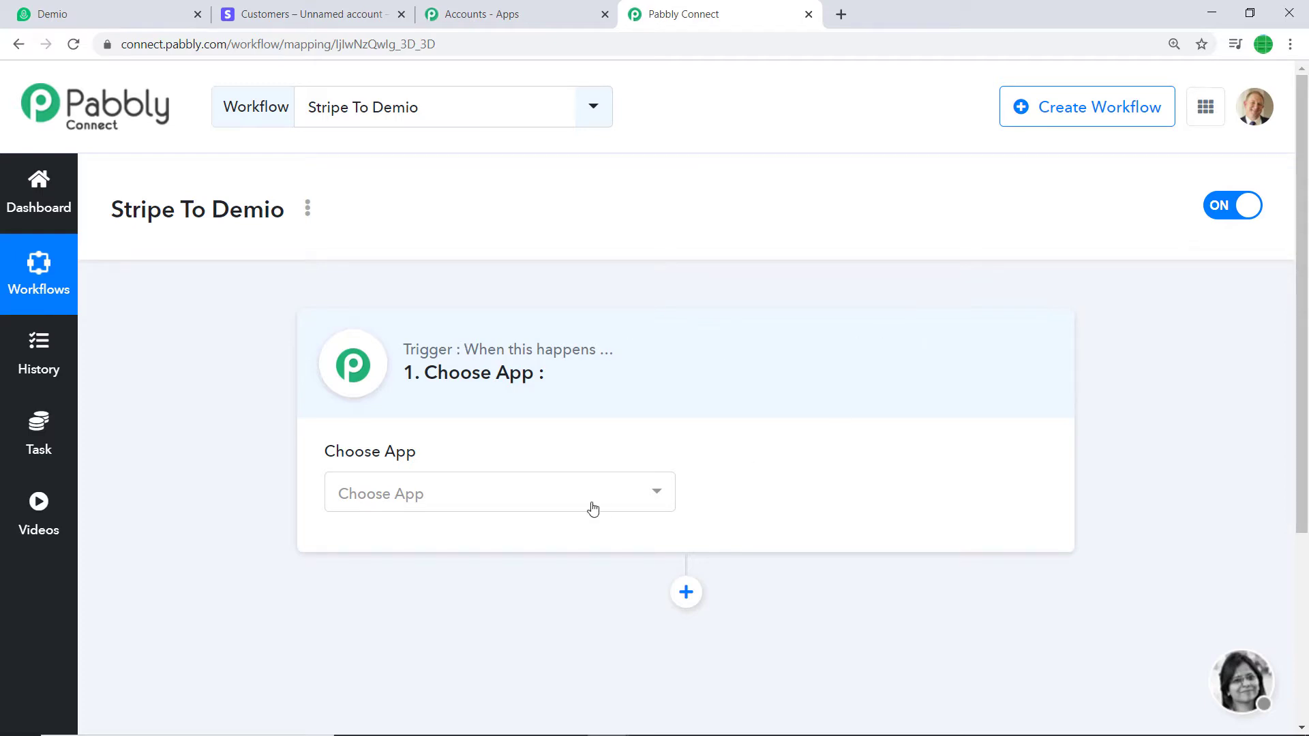
Set the trigger to Stripe's New Customer event to reveal its webhook URL
{"action": "left_click", "coordinate": [515, 503]}
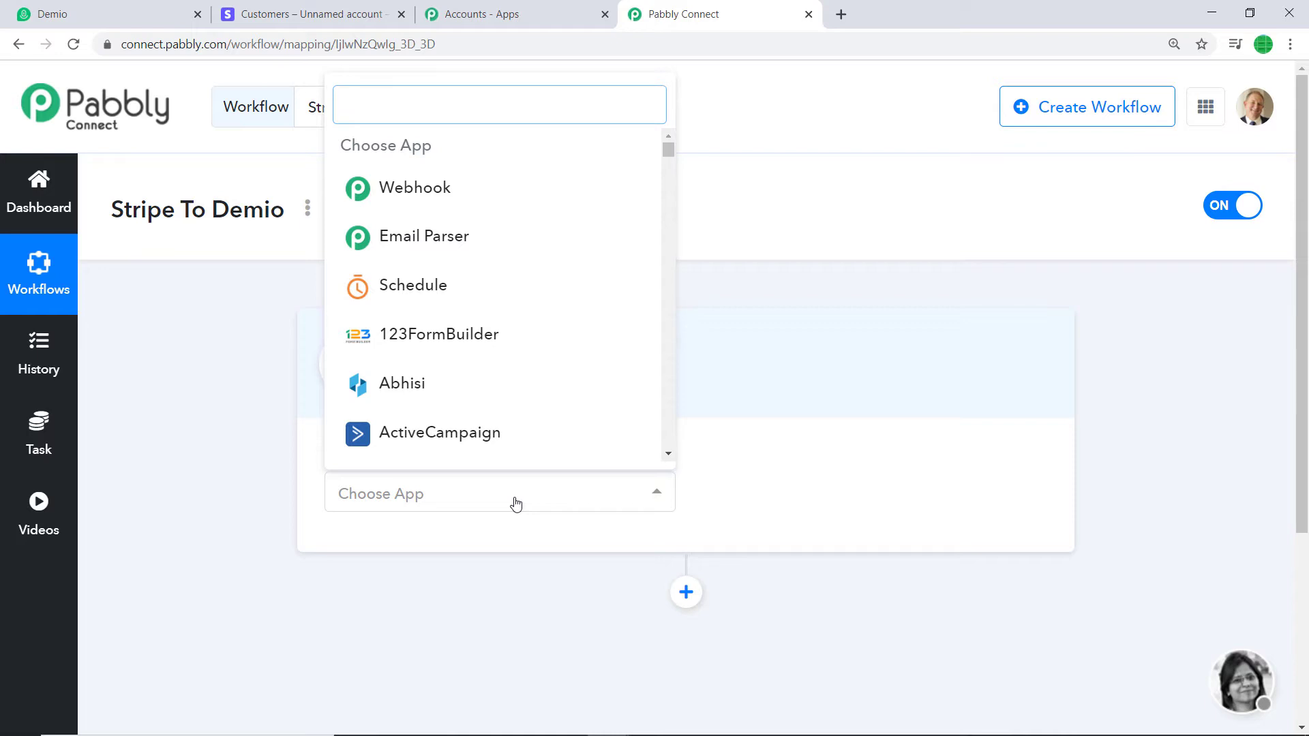
{"action": "type", "text": "stripe"}
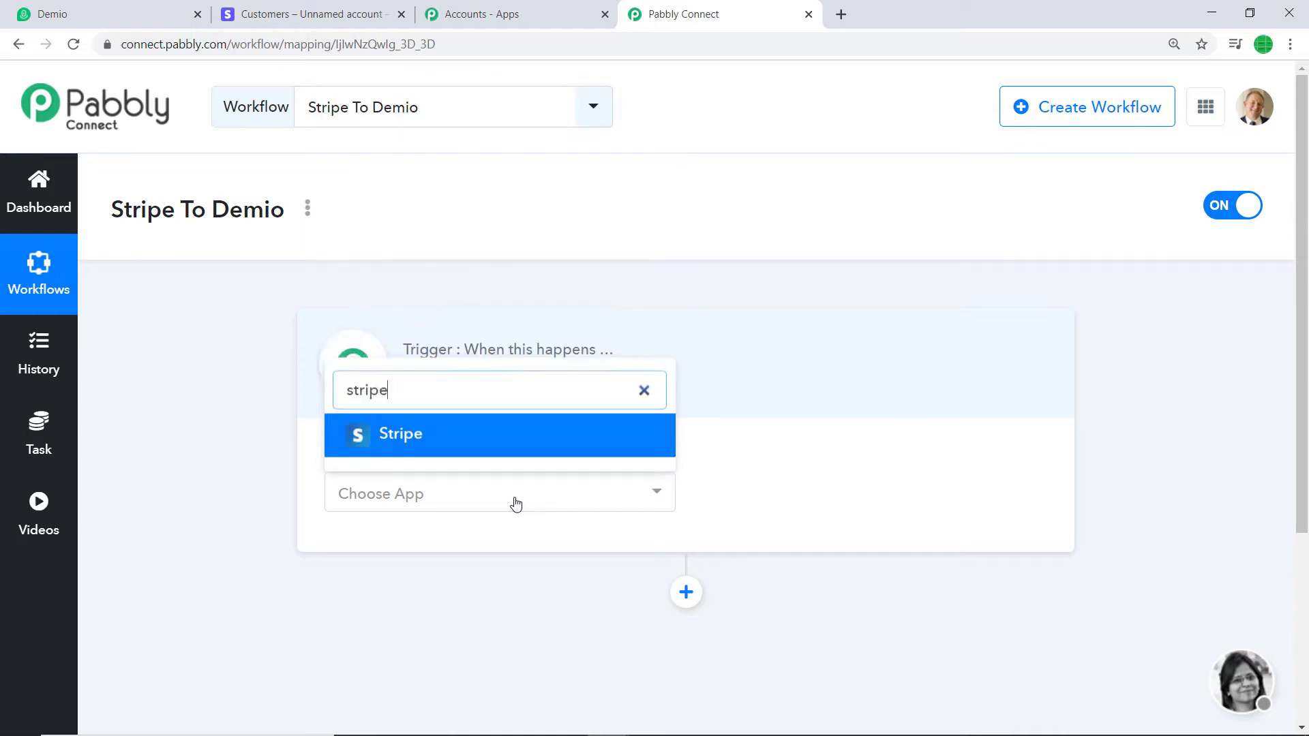
{"action": "left_click", "coordinate": [520, 443]}
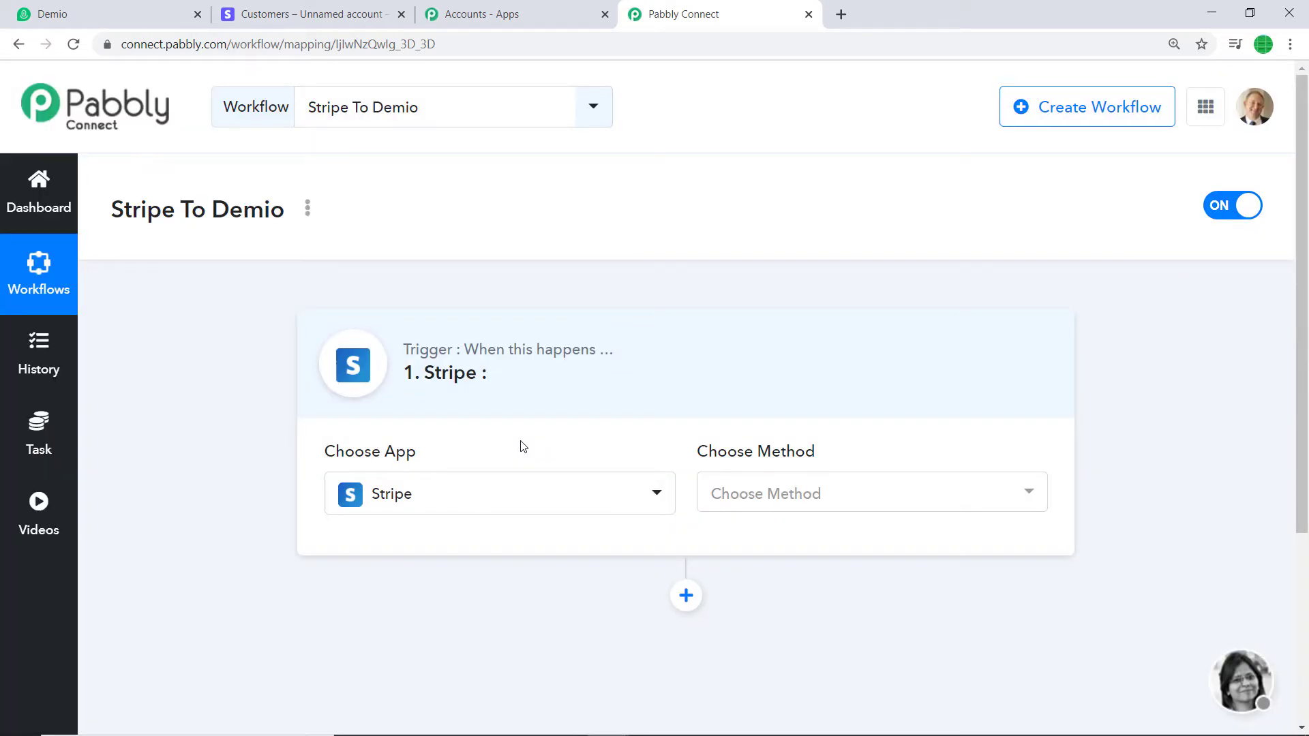
{"action": "left_click", "coordinate": [843, 491]}
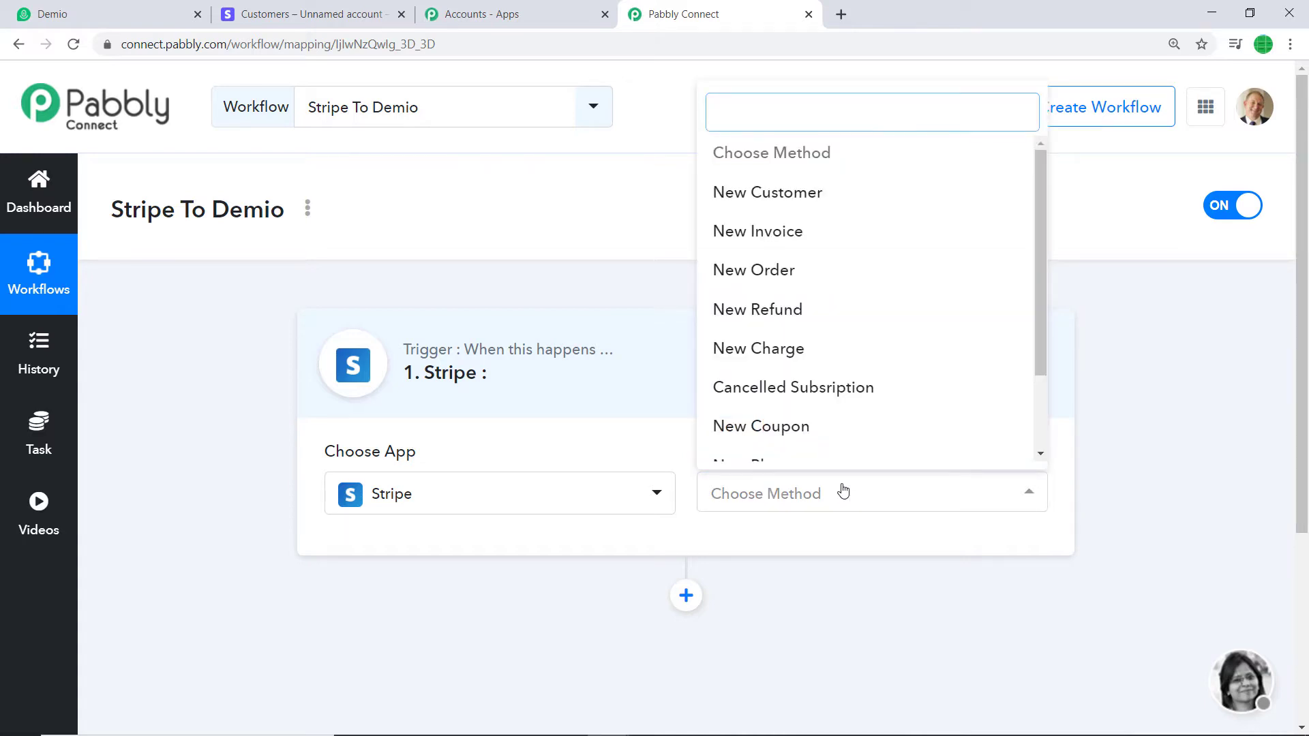
{"action": "left_click", "coordinate": [776, 200]}
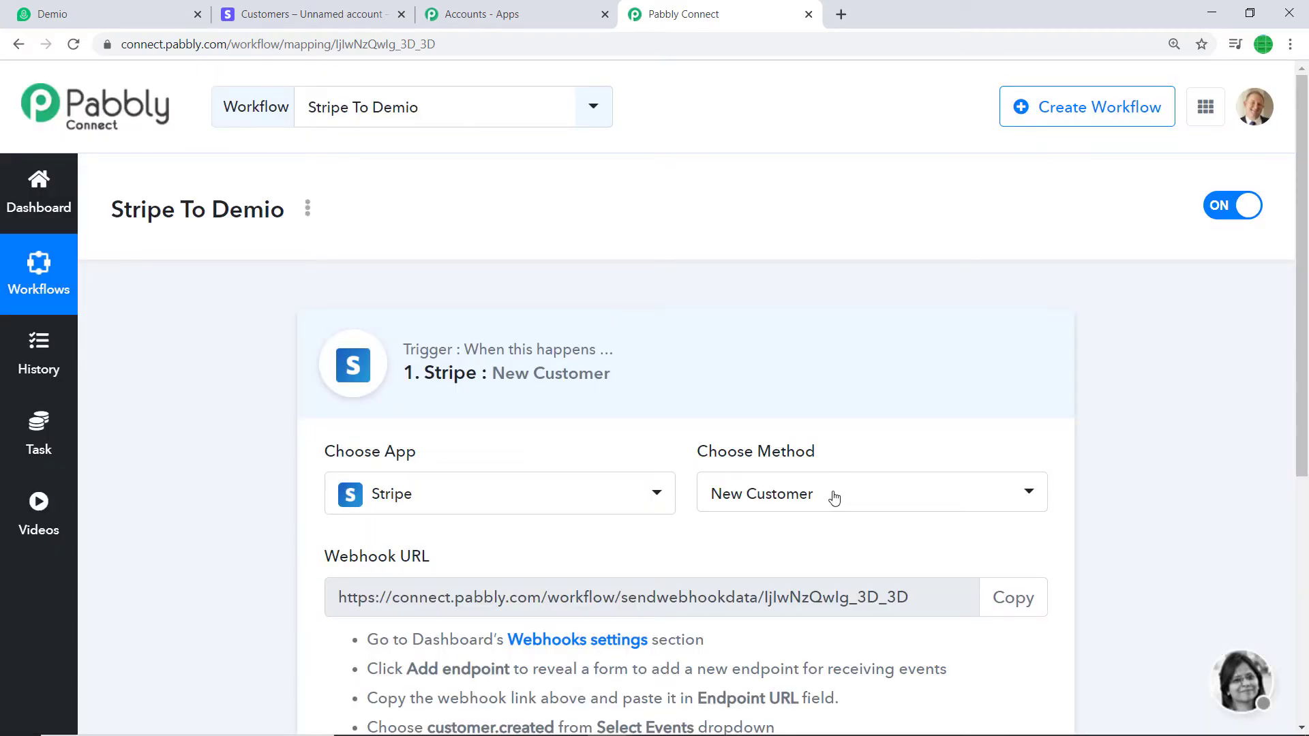
{"action": "left_click", "coordinate": [835, 499]}
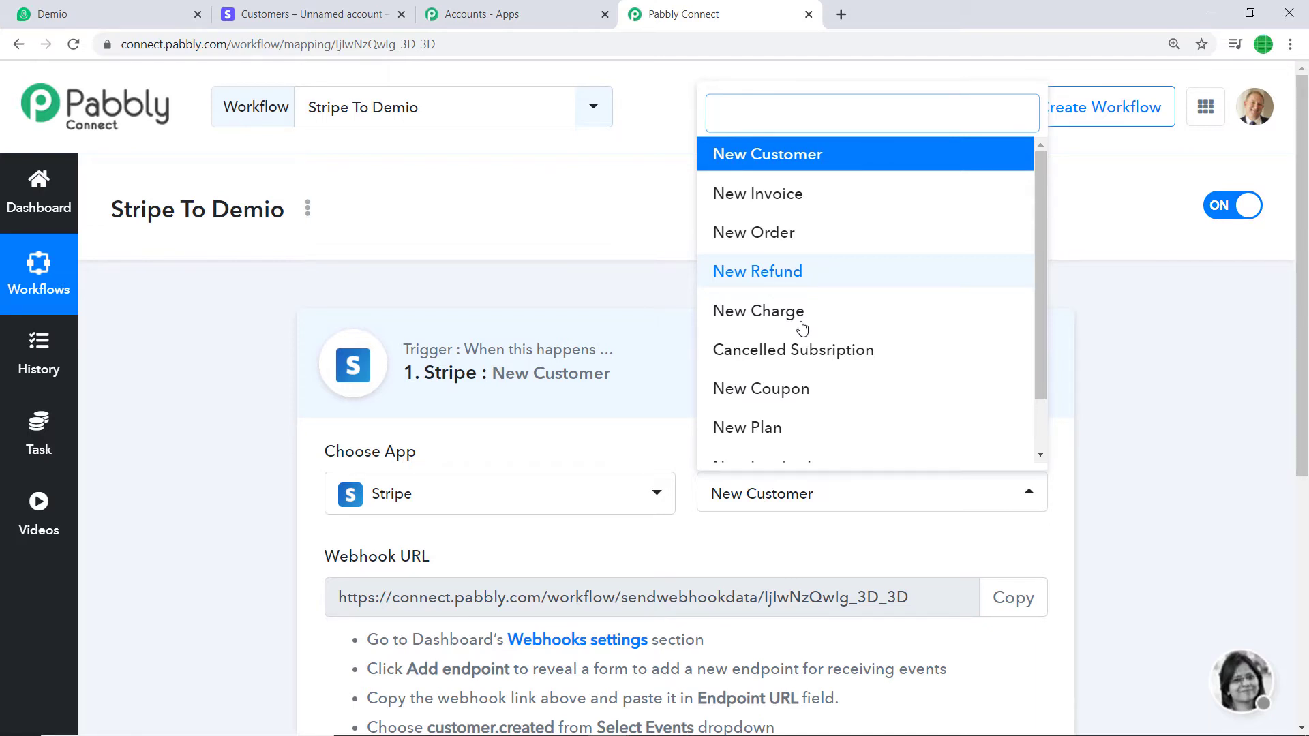
{"action": "left_click", "coordinate": [791, 546]}
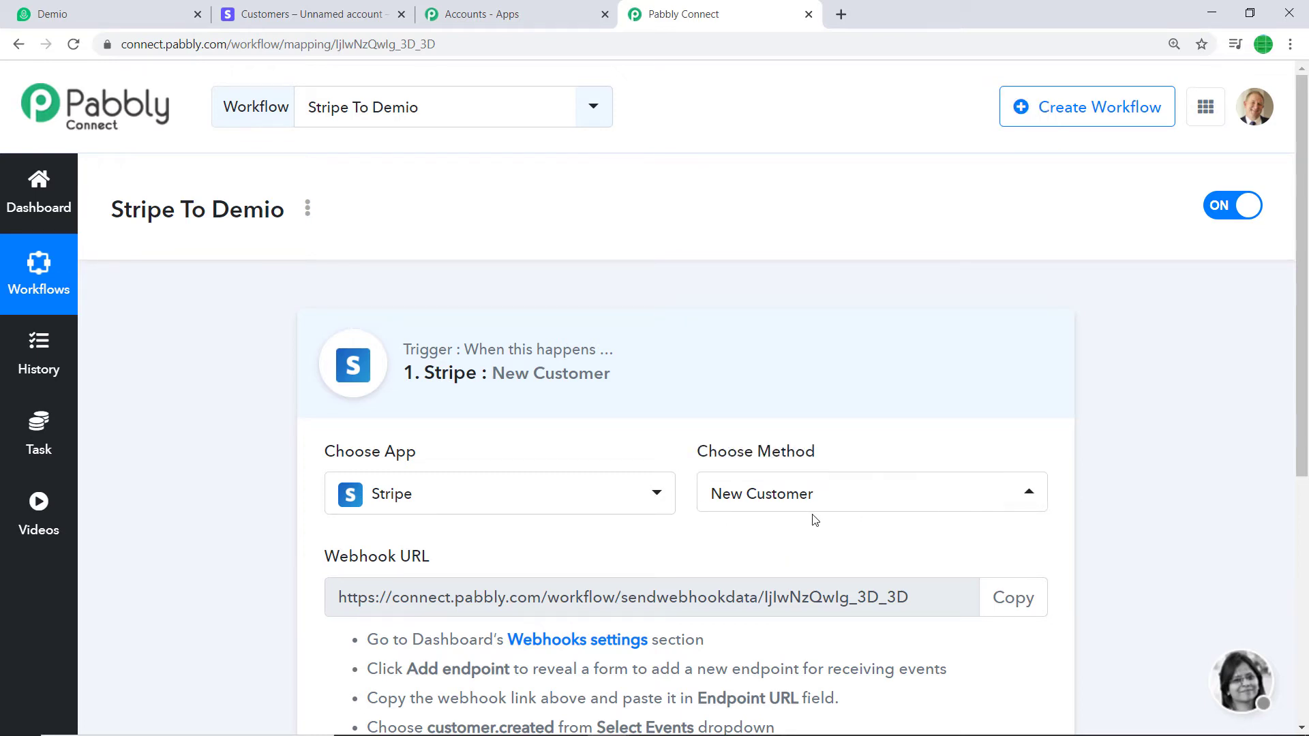
{"action": "left_click_drag", "start_coordinate": [1303, 430], "coordinate": [1307, 556]}
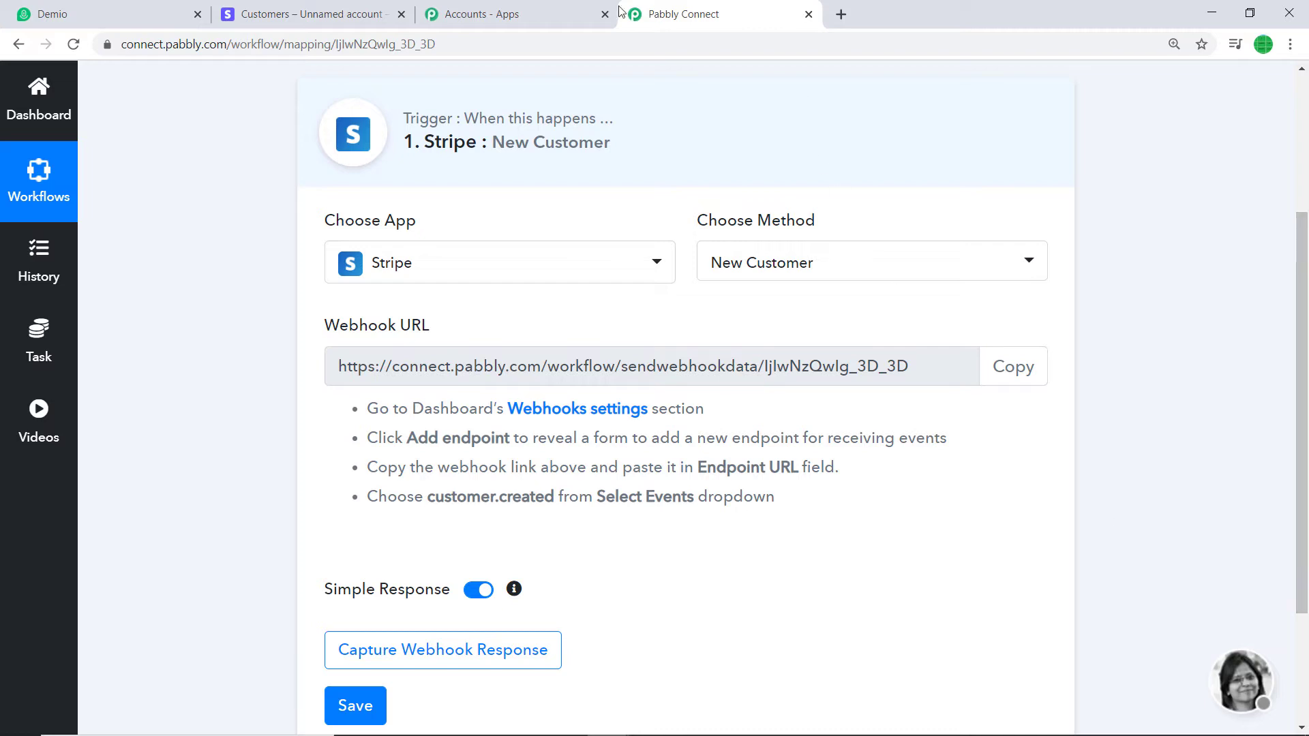
{"action": "left_click", "coordinate": [390, 18]}
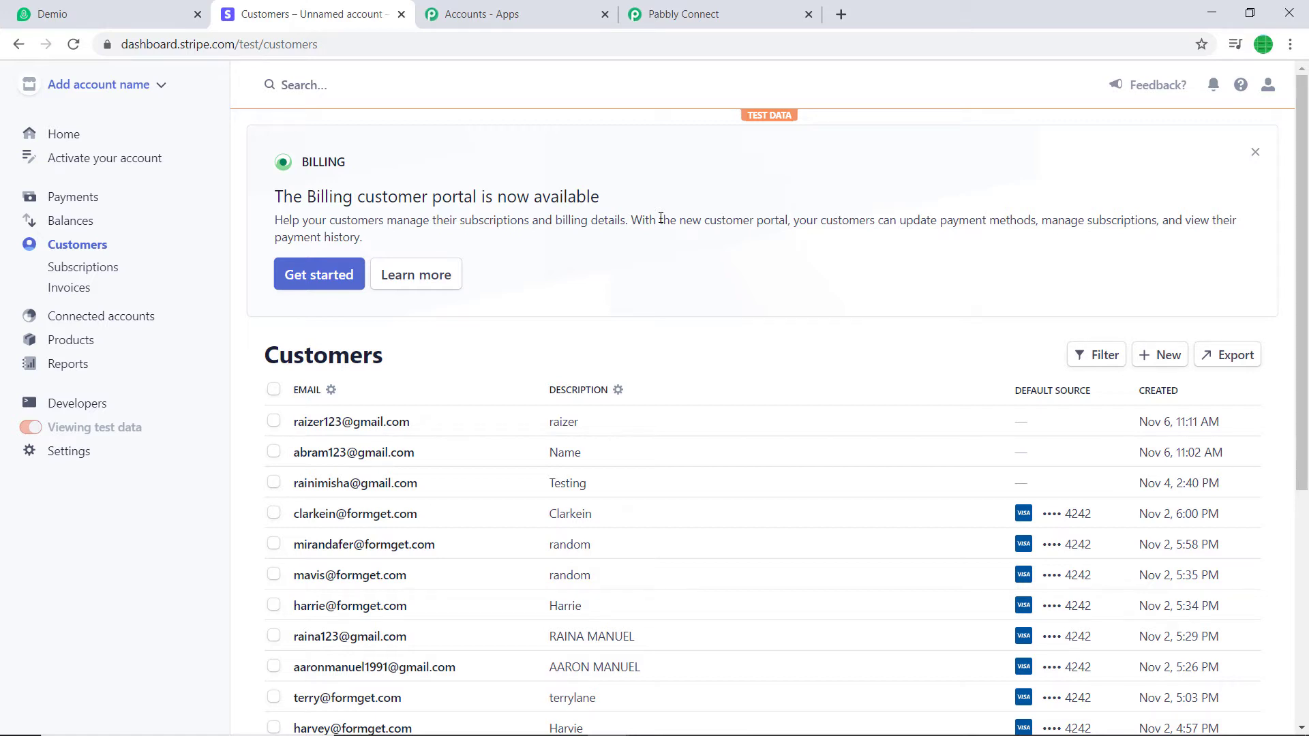
Go to Stripe's Developers > Webhooks page and begin adding a new endpoint
{"action": "left_click", "coordinate": [99, 409]}
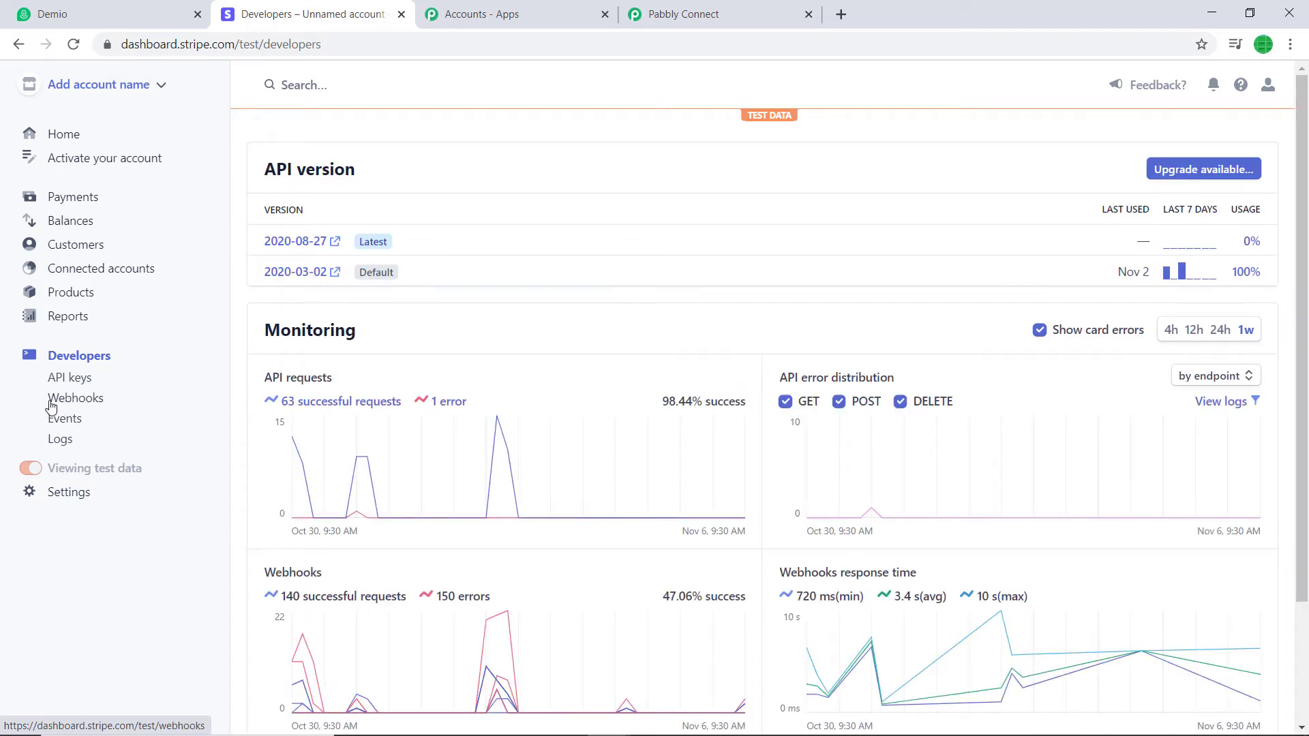
{"action": "left_click", "coordinate": [81, 402]}
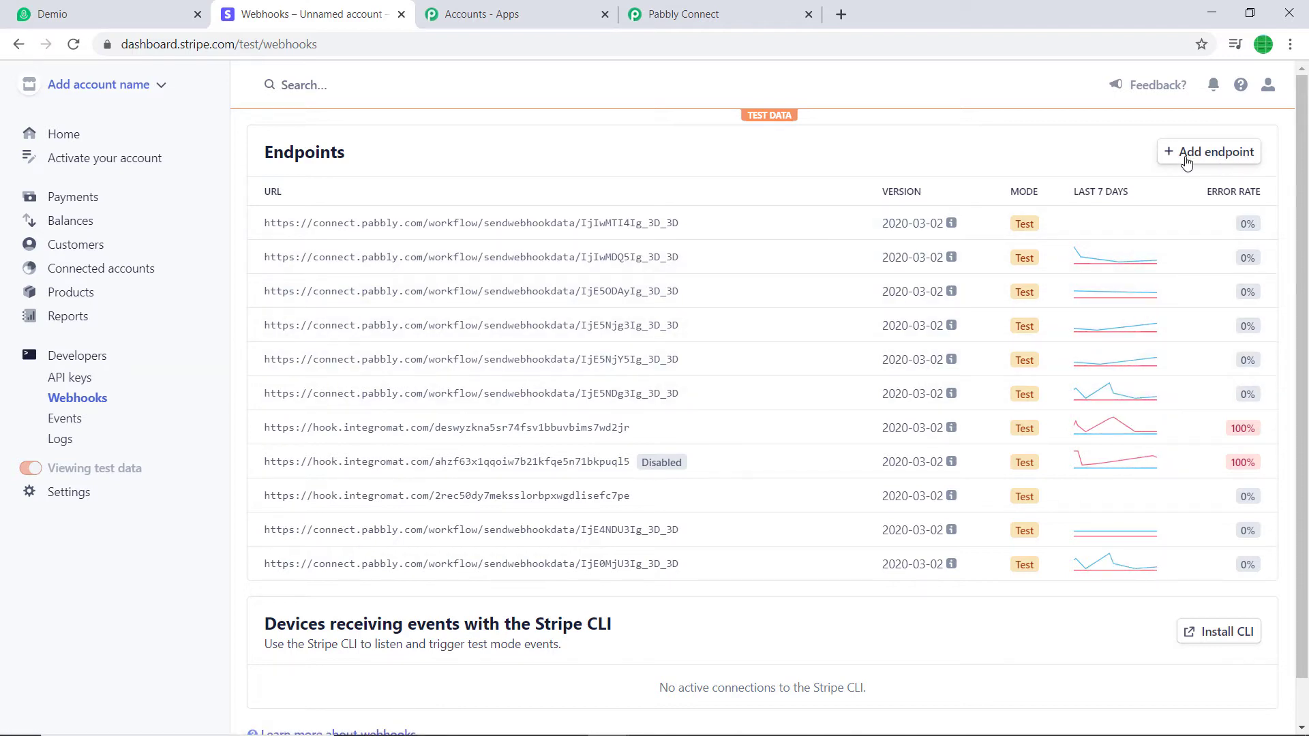
{"action": "left_click", "coordinate": [1224, 160]}
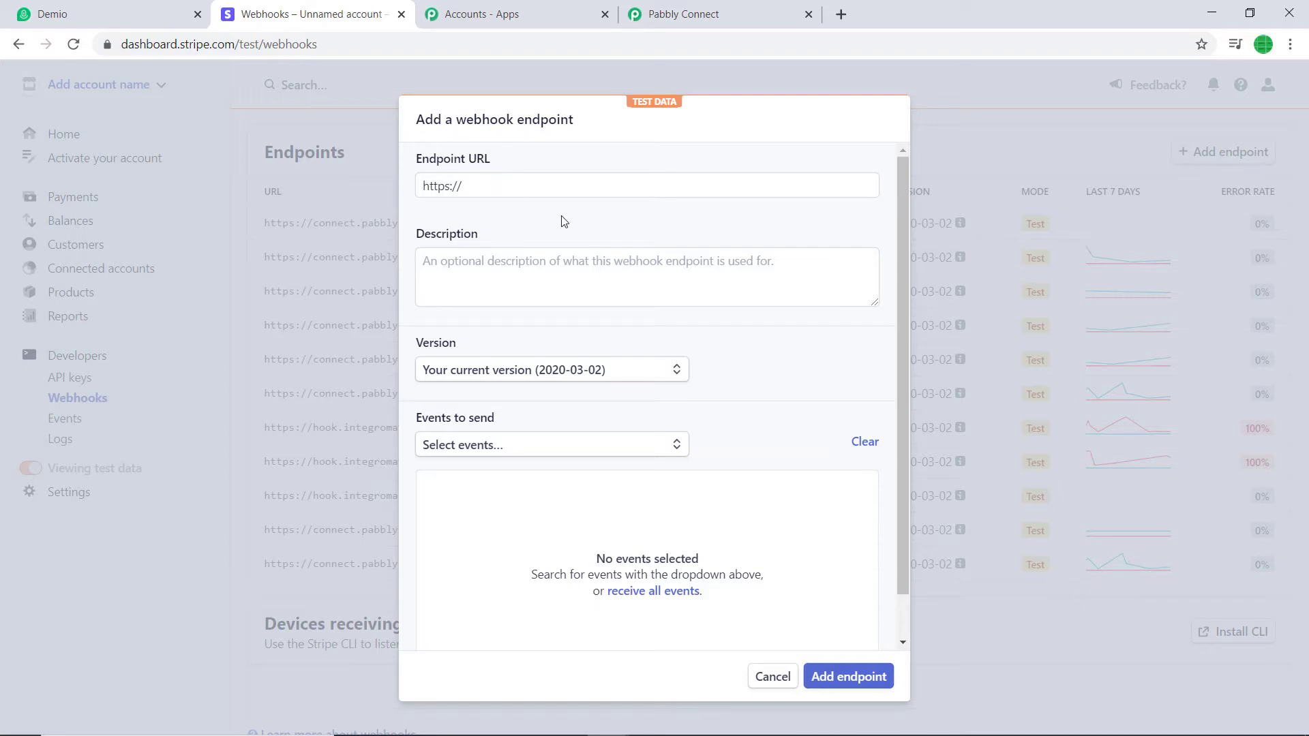
Copy Pabbly's webhook URL and paste it into Stripe's Endpoint URL field
{"action": "left_click", "coordinate": [702, 8]}
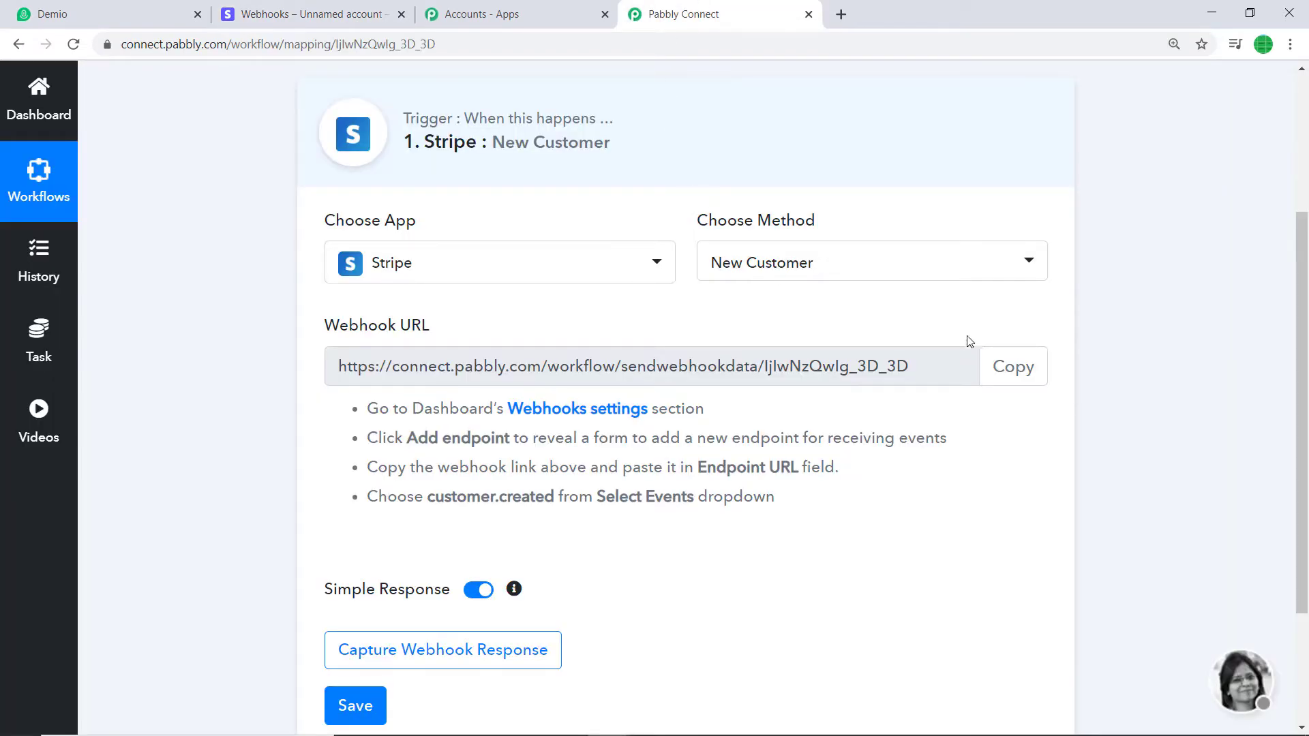
{"action": "left_click", "coordinate": [998, 370]}
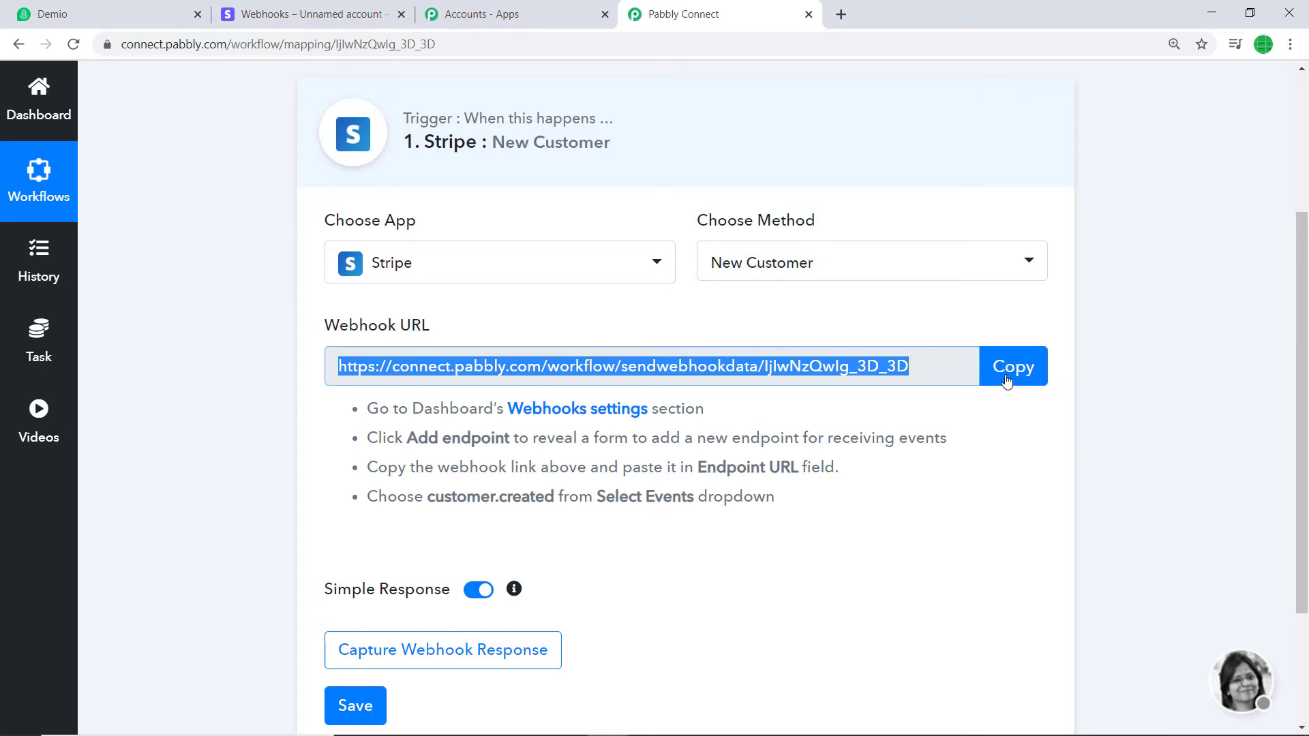
{"action": "left_click", "coordinate": [344, 15]}
{"action": "left_click_drag", "start_coordinate": [450, 187], "coordinate": [369, 184]}
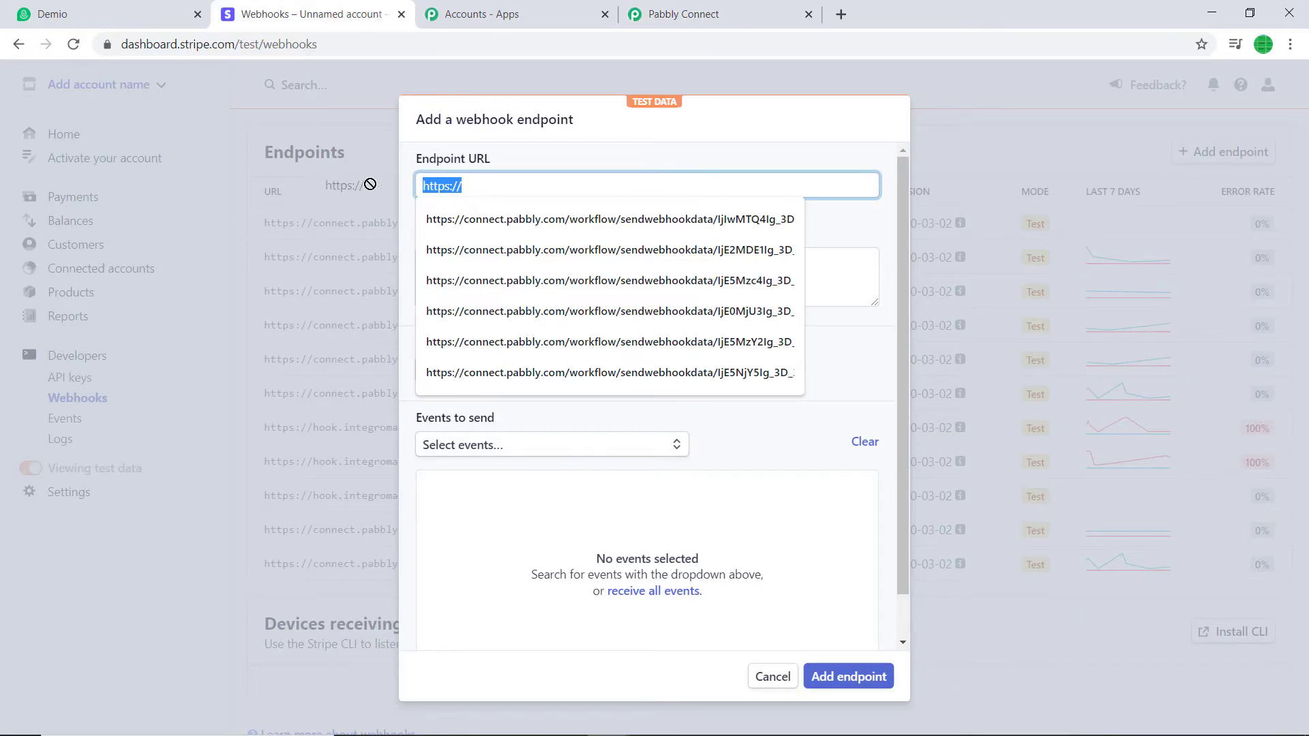
{"action": "key", "text": "BackSpace"}
{"action": "key", "text": "ctrl+v"}
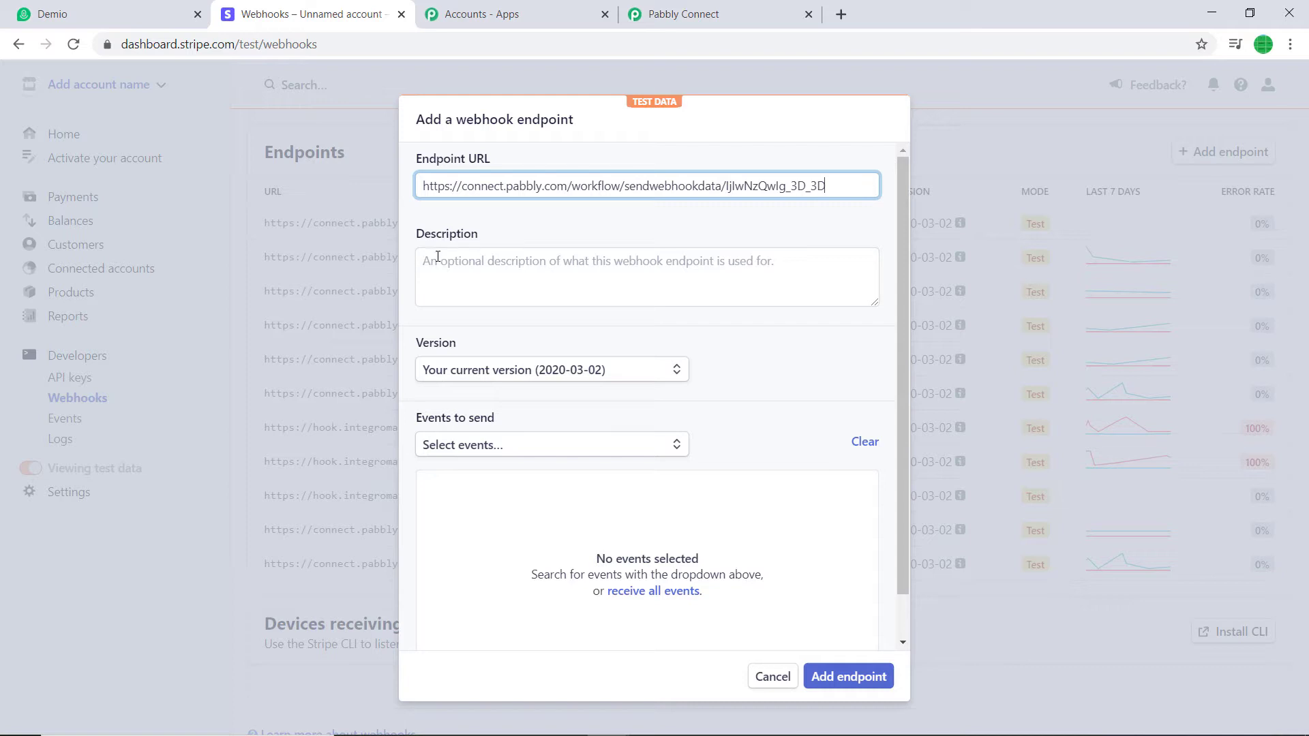
Keep the current API version, select the customer.created event, and save the endpoint
{"action": "left_click", "coordinate": [558, 368]}
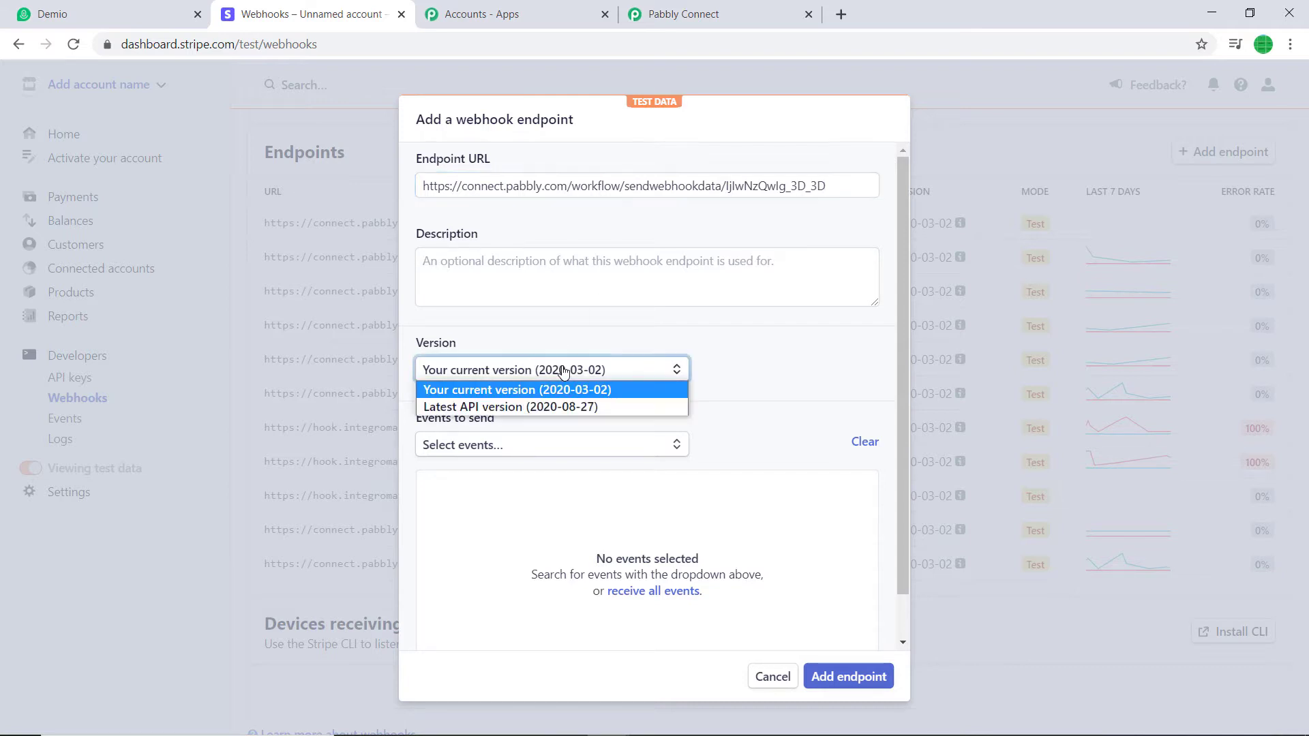
{"action": "left_click", "coordinate": [773, 364]}
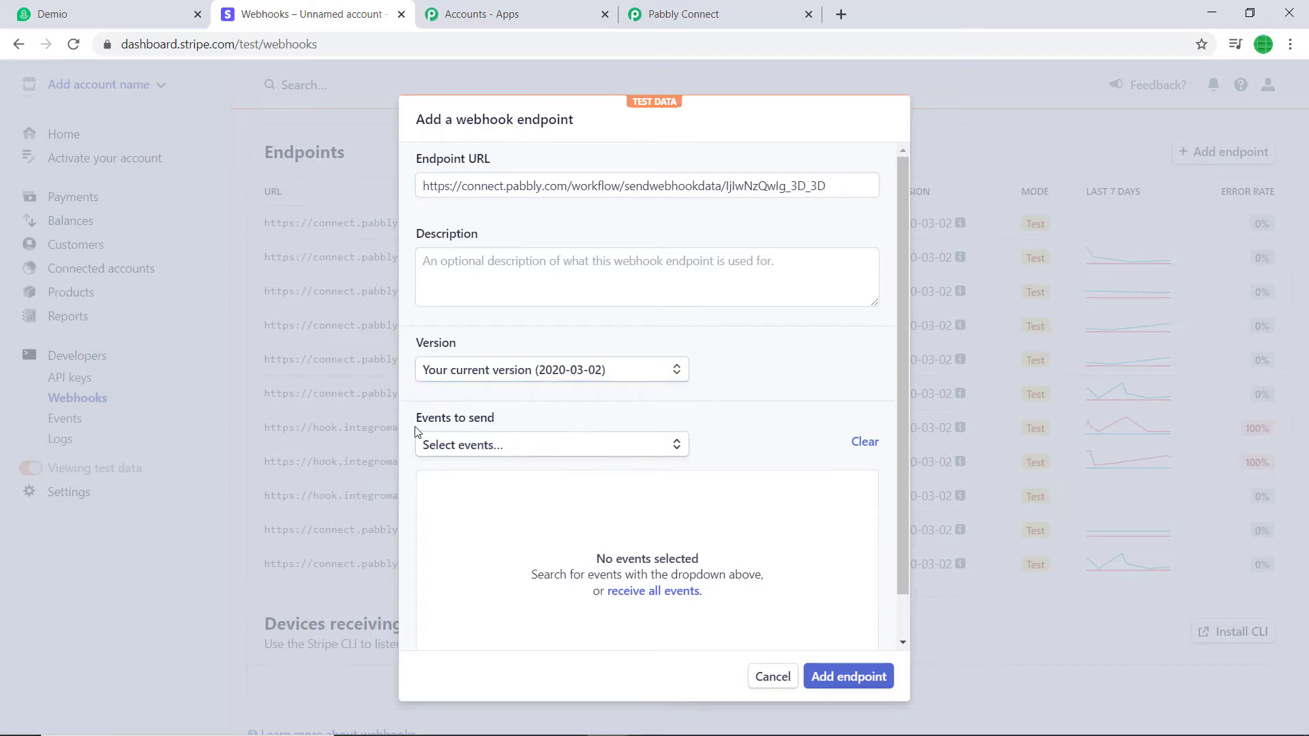
{"action": "left_click", "coordinate": [509, 450]}
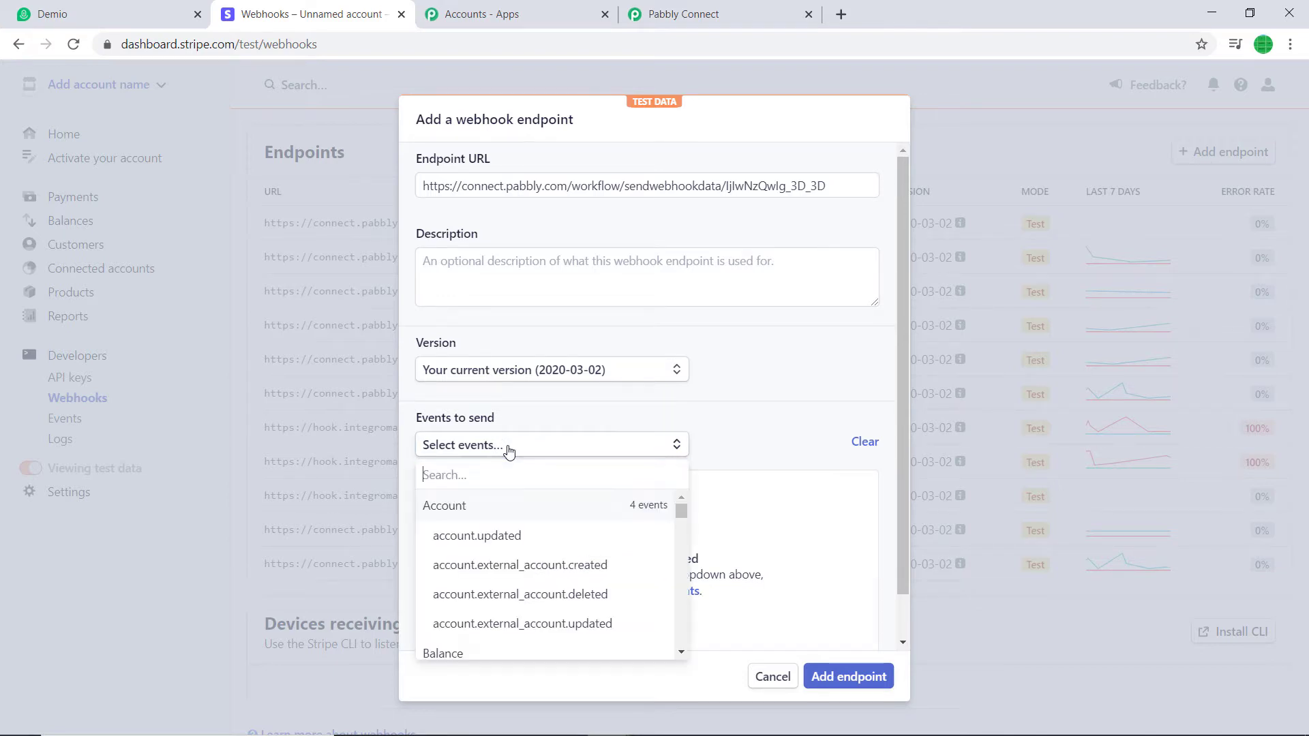
{"action": "type", "text": "cust"}
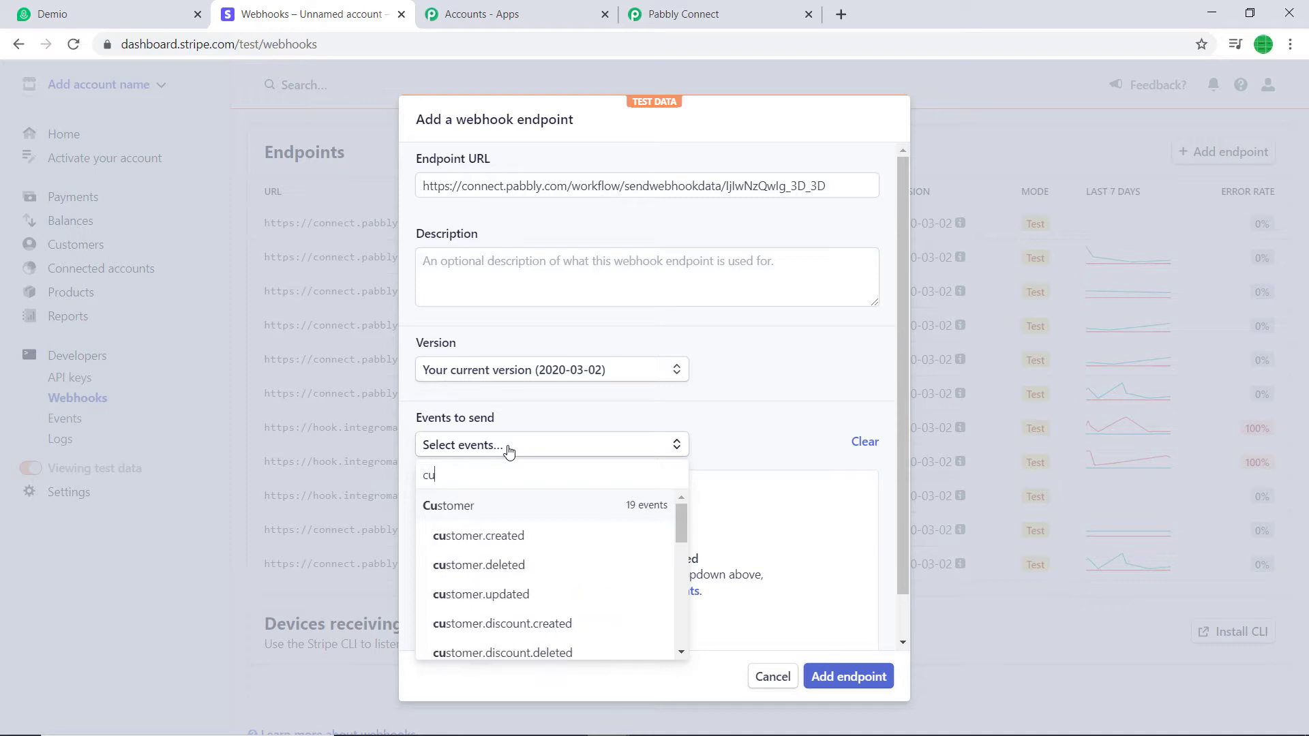
{"action": "left_click", "coordinate": [519, 536]}
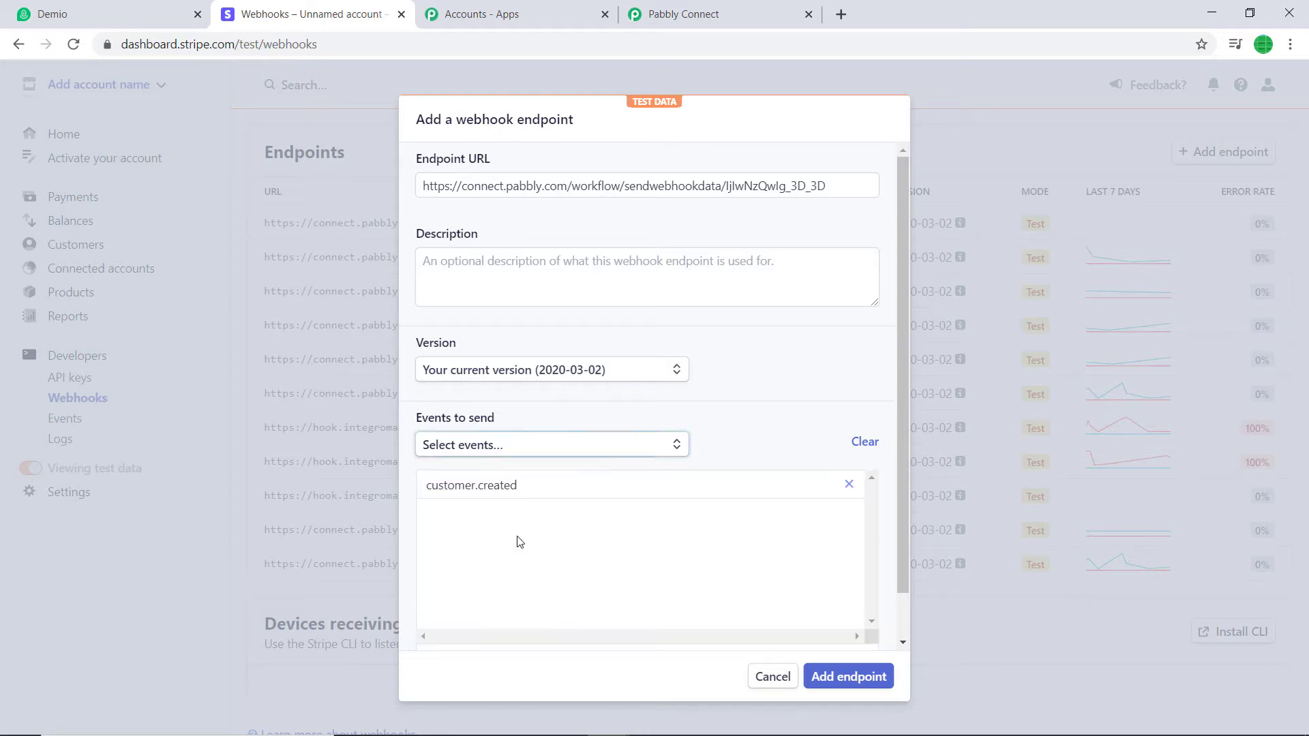
{"action": "left_click", "coordinate": [843, 677]}
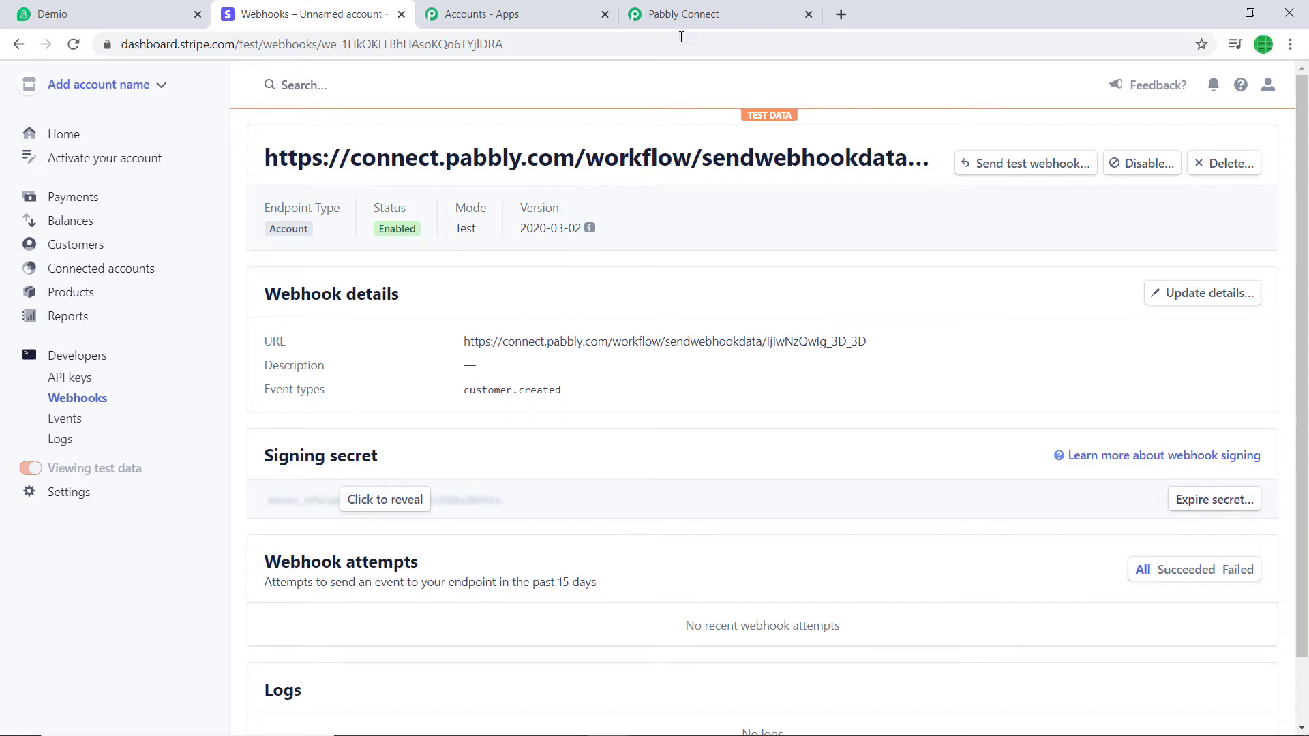
{"action": "left_click", "coordinate": [683, 8]}
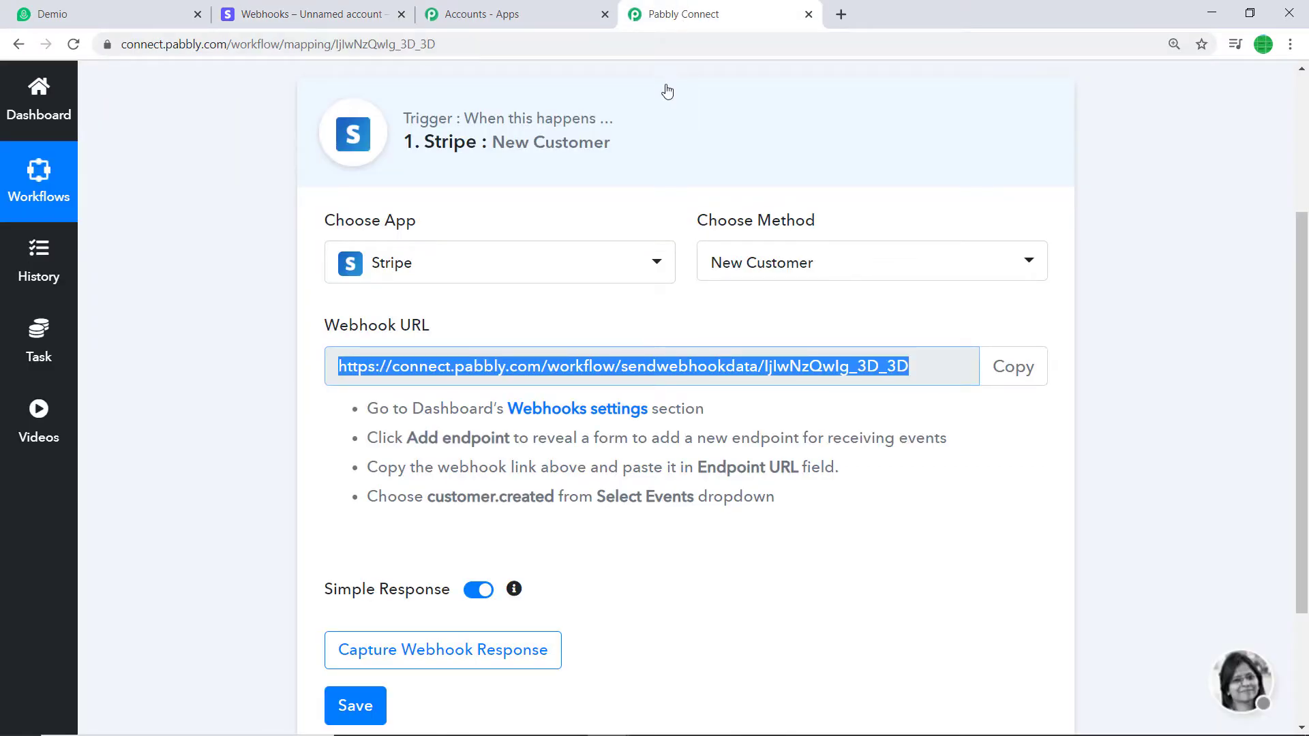
Set Pabbly's trigger waiting for a test webhook, then show Stripe's test Customers list
{"action": "scroll", "coordinate": [577, 358], "scroll_direction": "down", "scroll_amount": 3}
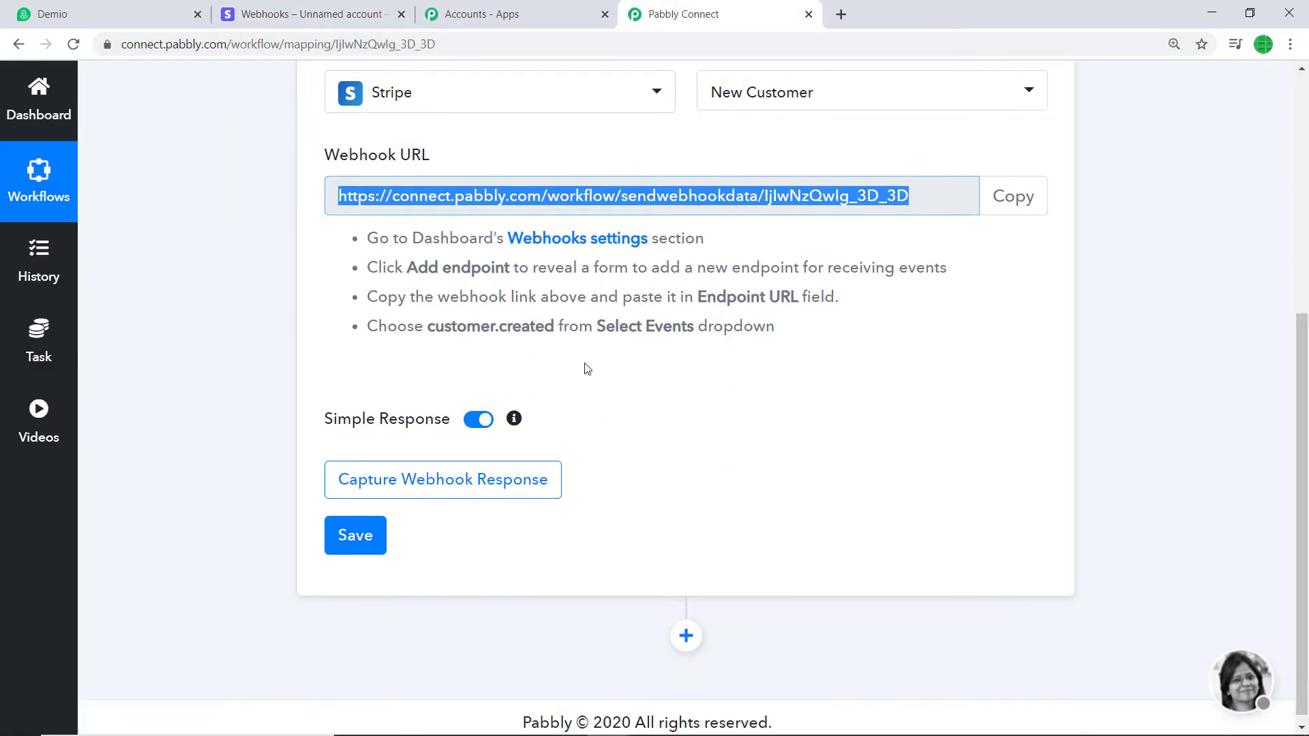
{"action": "left_click", "coordinate": [481, 481]}
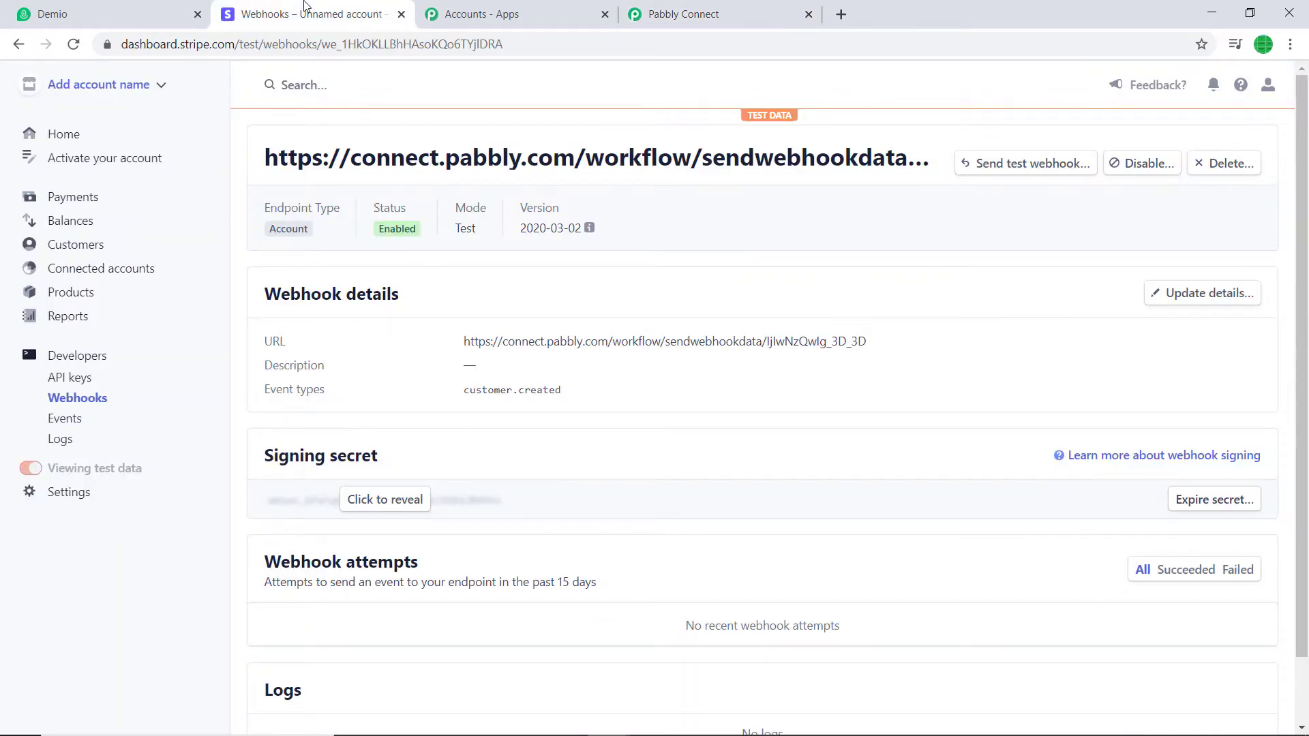
{"action": "left_click", "coordinate": [97, 251]}
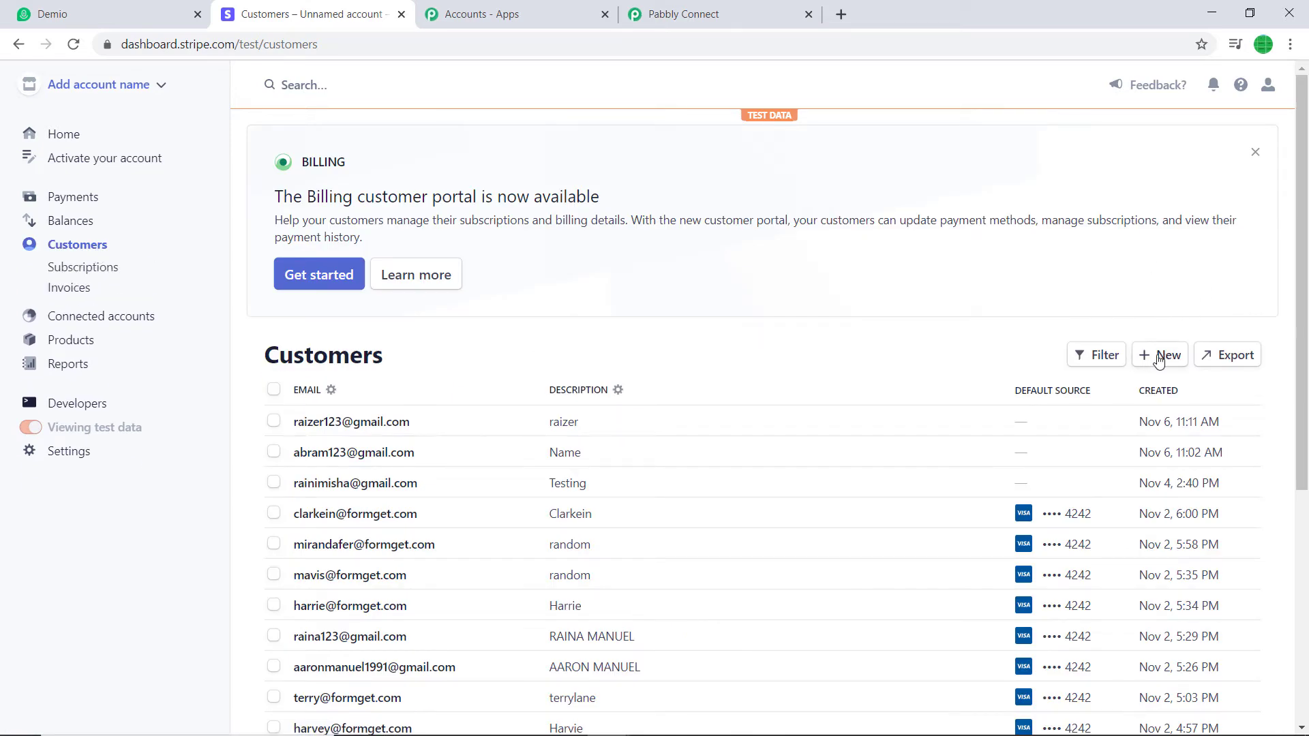
Begin a new test customer with name, e-mail, description 'random' and phone number
{"action": "left_click", "coordinate": [1160, 360]}
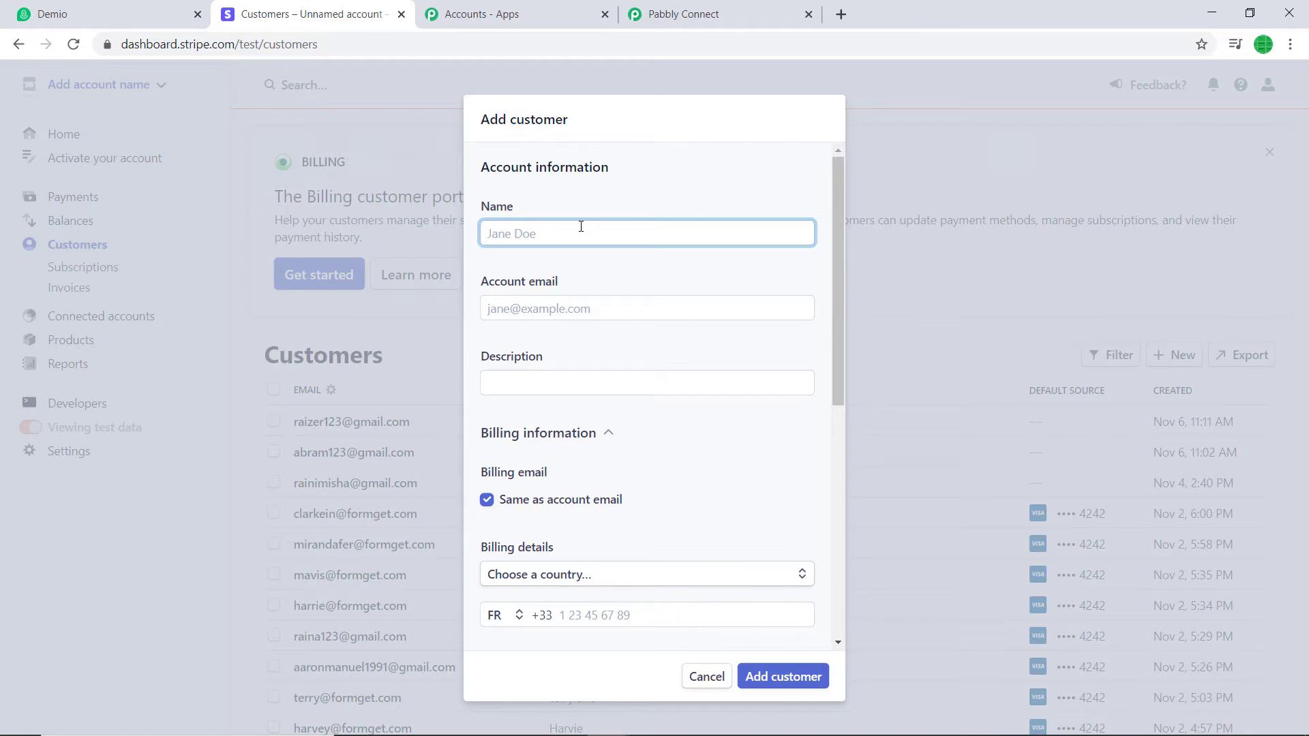
{"action": "type", "text": "Silvester"}
{"action": "left_click", "coordinate": [549, 303]}
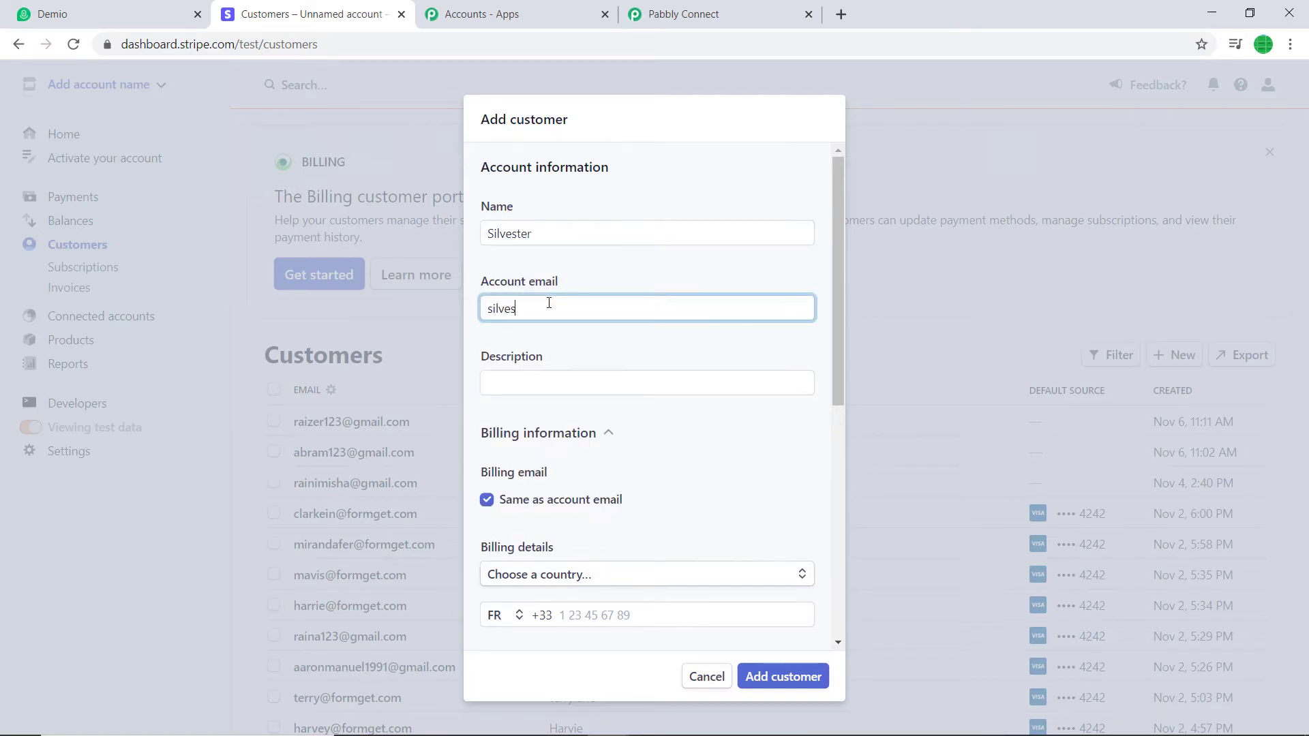
{"action": "left_click", "coordinate": [537, 390]}
{"action": "left_click", "coordinate": [534, 419]}
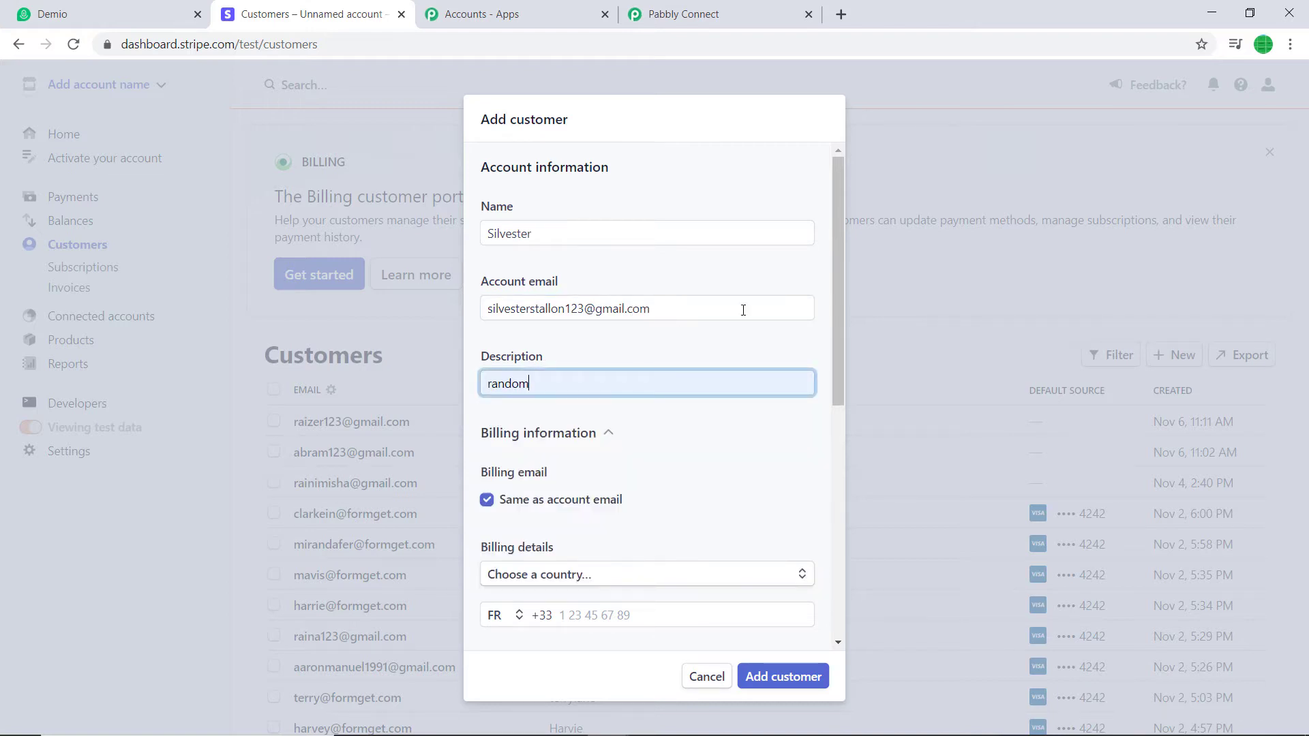
{"action": "left_click_drag", "start_coordinate": [836, 314], "coordinate": [809, 438]}
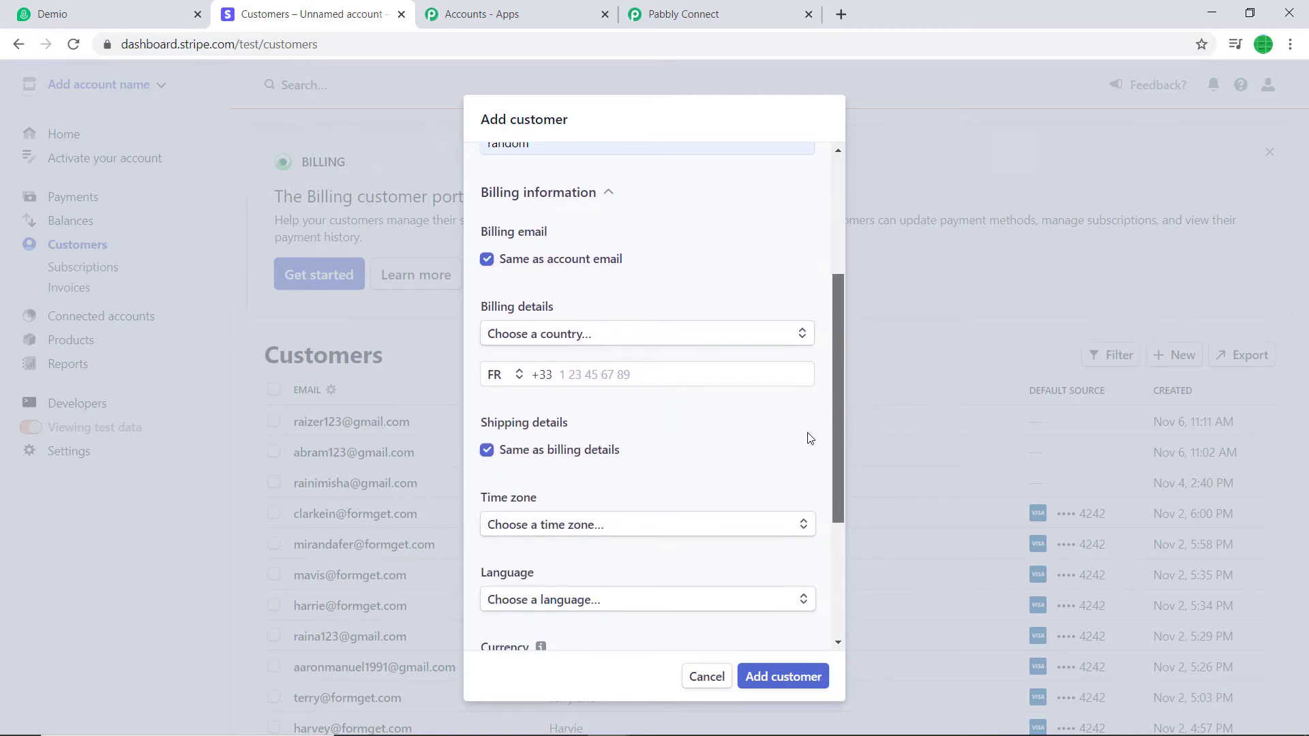
{"action": "left_click", "coordinate": [626, 380]}
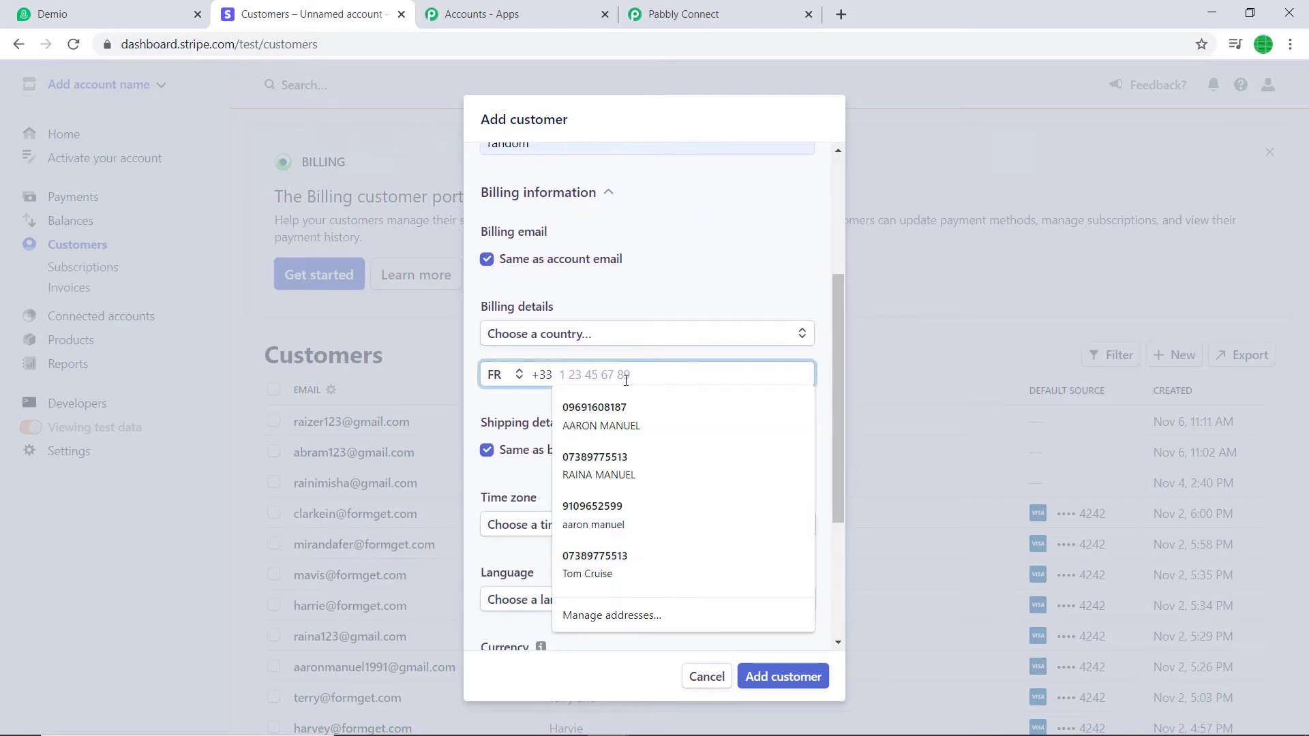
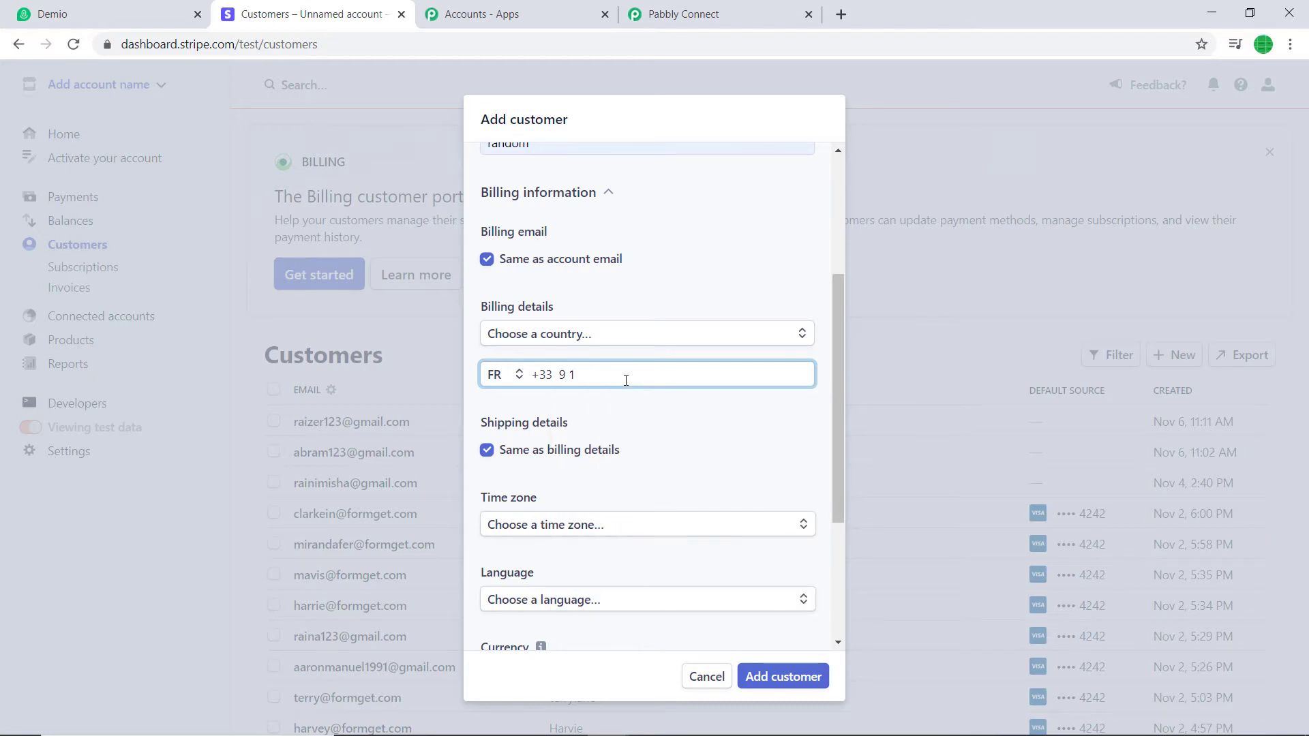
Set the customer's language to French and currency to CHF - Swiss Franc, then add them
{"action": "left_click_drag", "start_coordinate": [839, 402], "coordinate": [826, 461]}
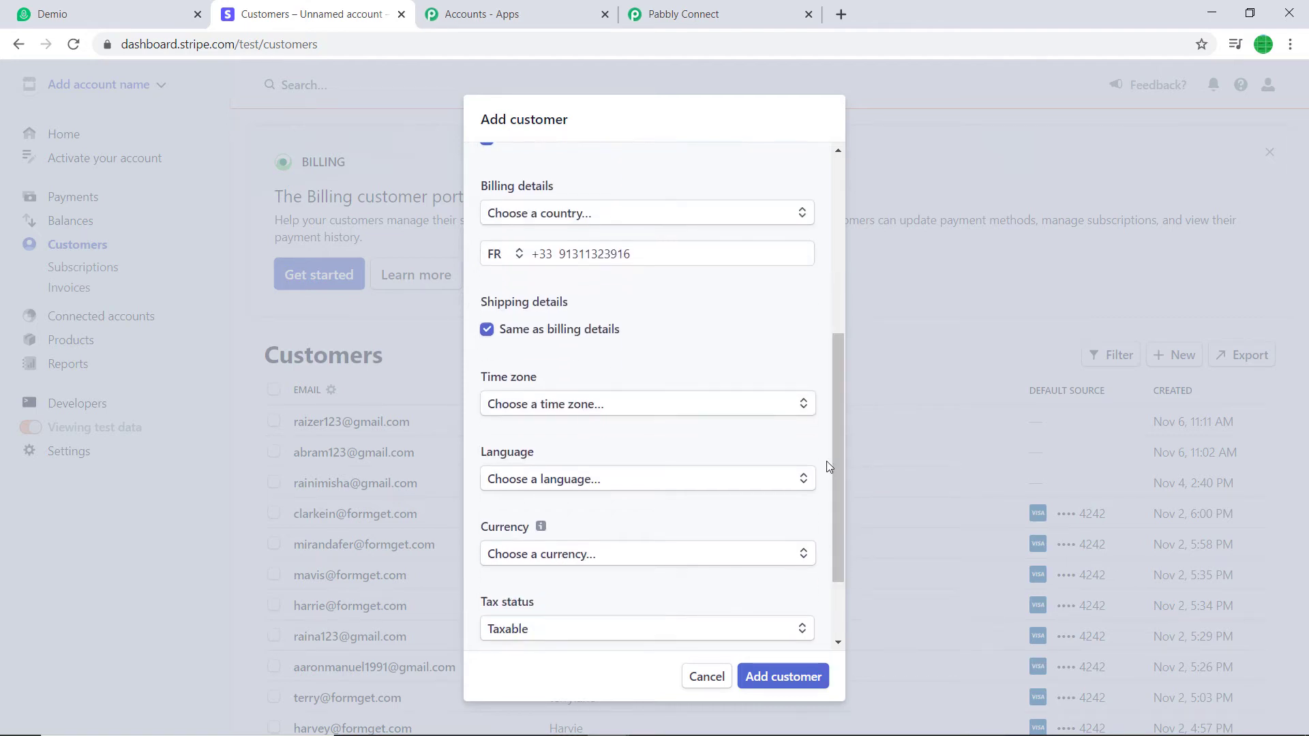
{"action": "left_click", "coordinate": [628, 487]}
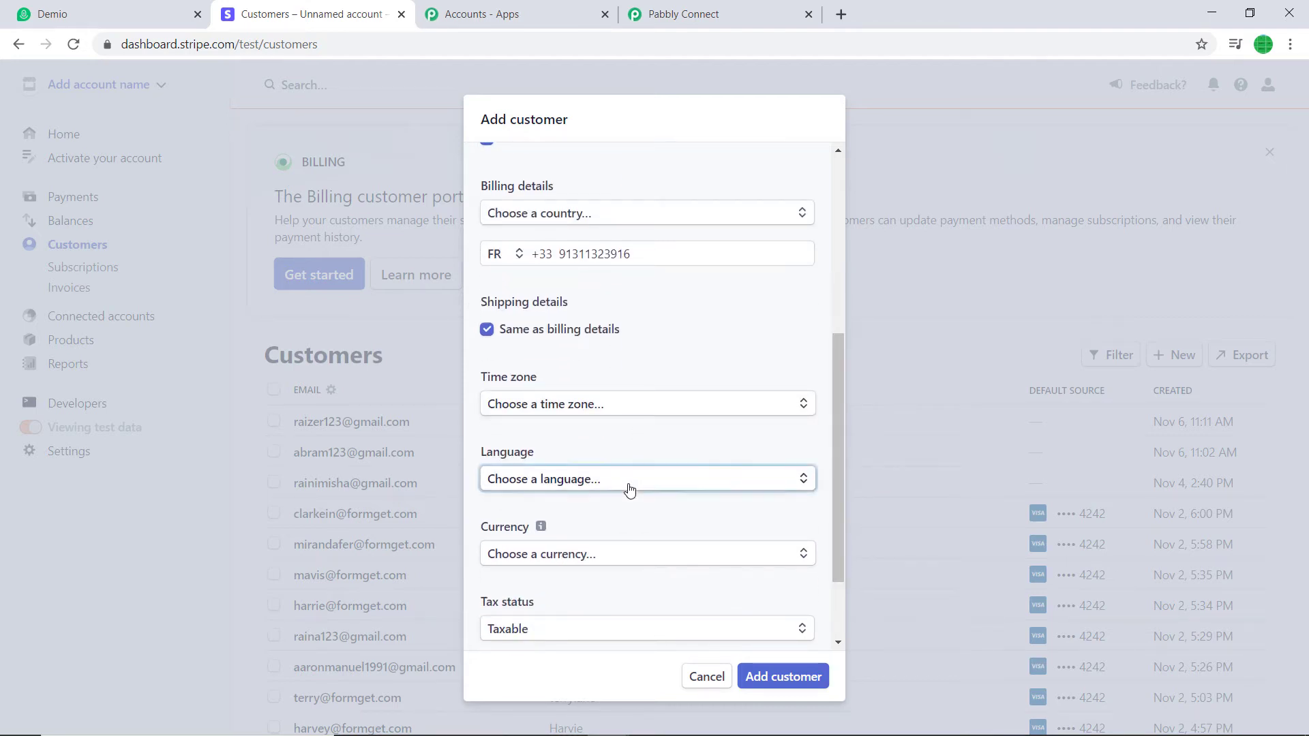
{"action": "type", "text": "fren"}
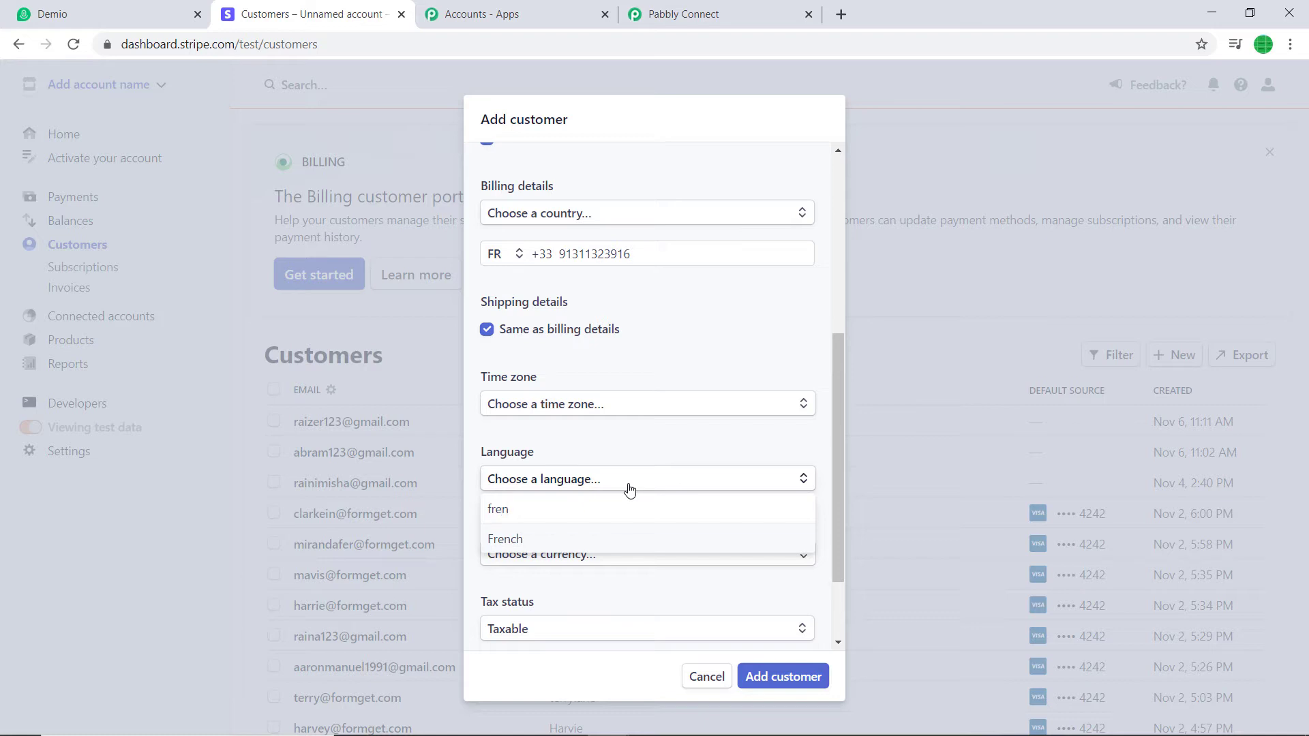
{"action": "key", "text": "BackSpace"}
{"action": "left_click", "coordinate": [539, 540]}
{"action": "left_click", "coordinate": [544, 556]}
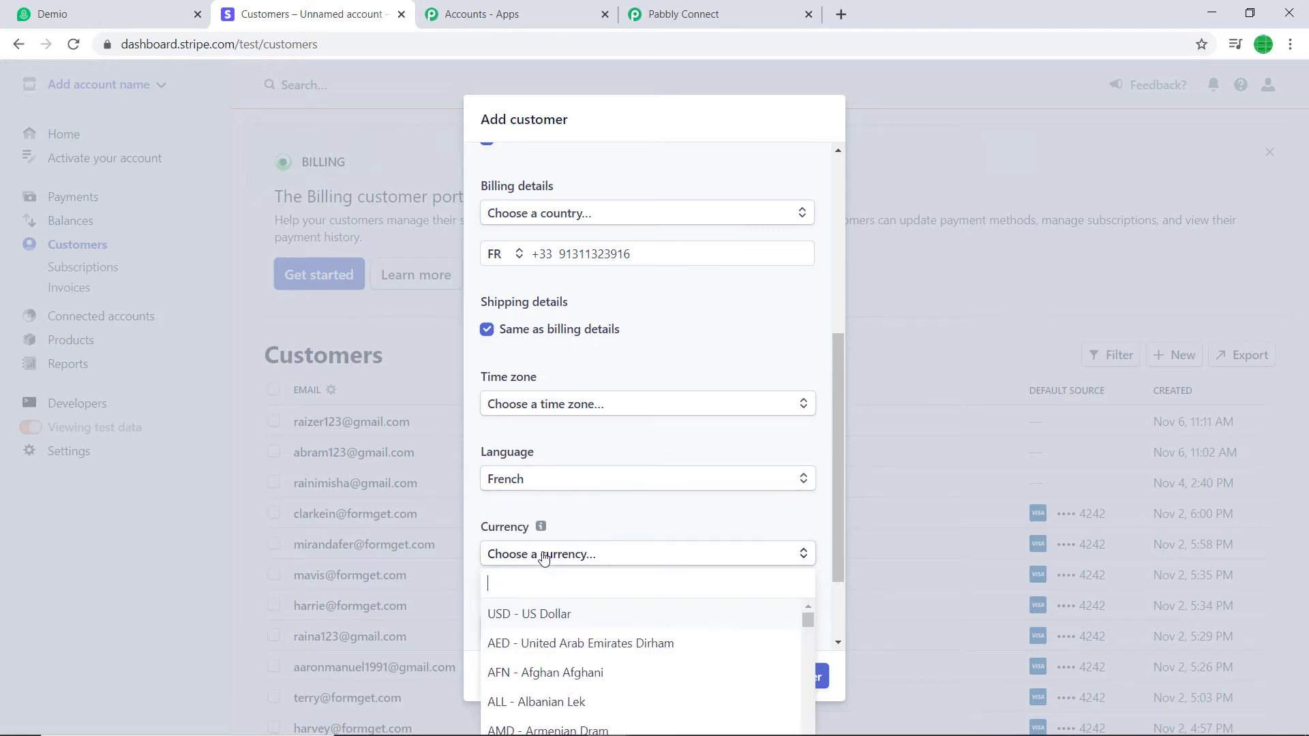
{"action": "type", "text": "franc"}
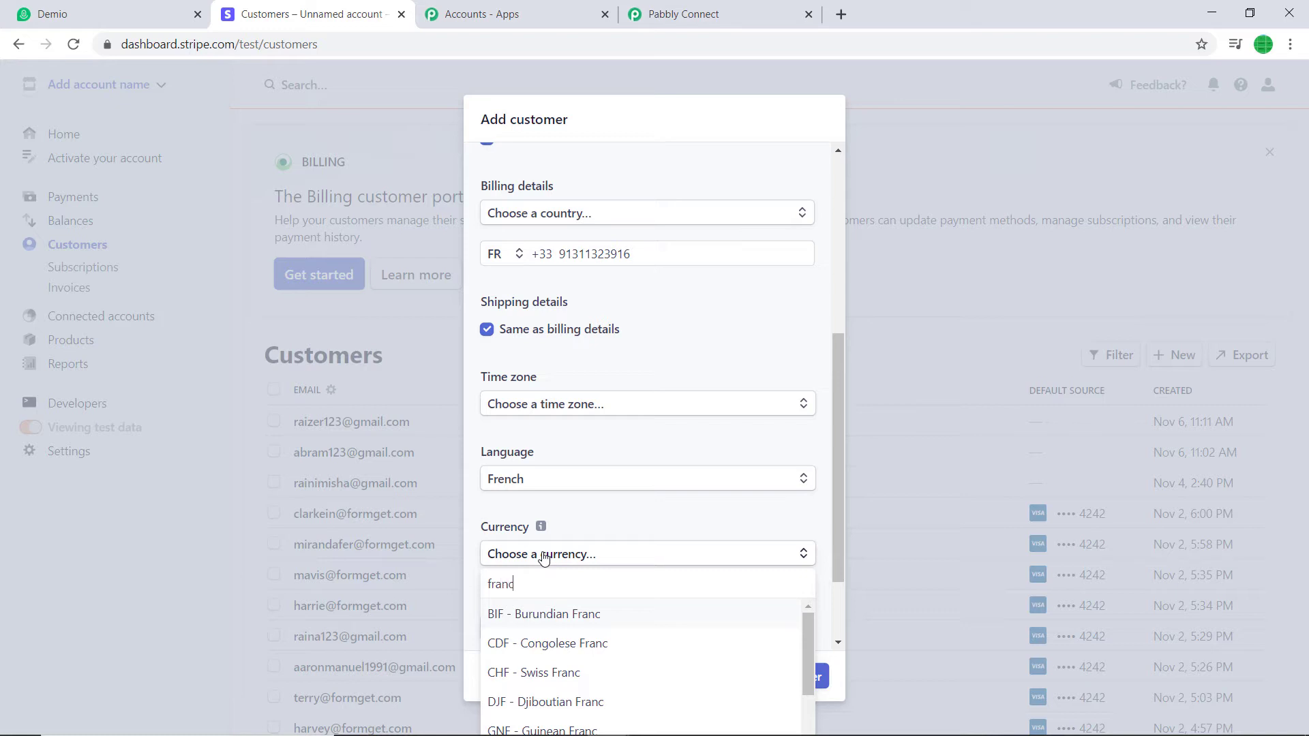
{"action": "left_click", "coordinate": [566, 673]}
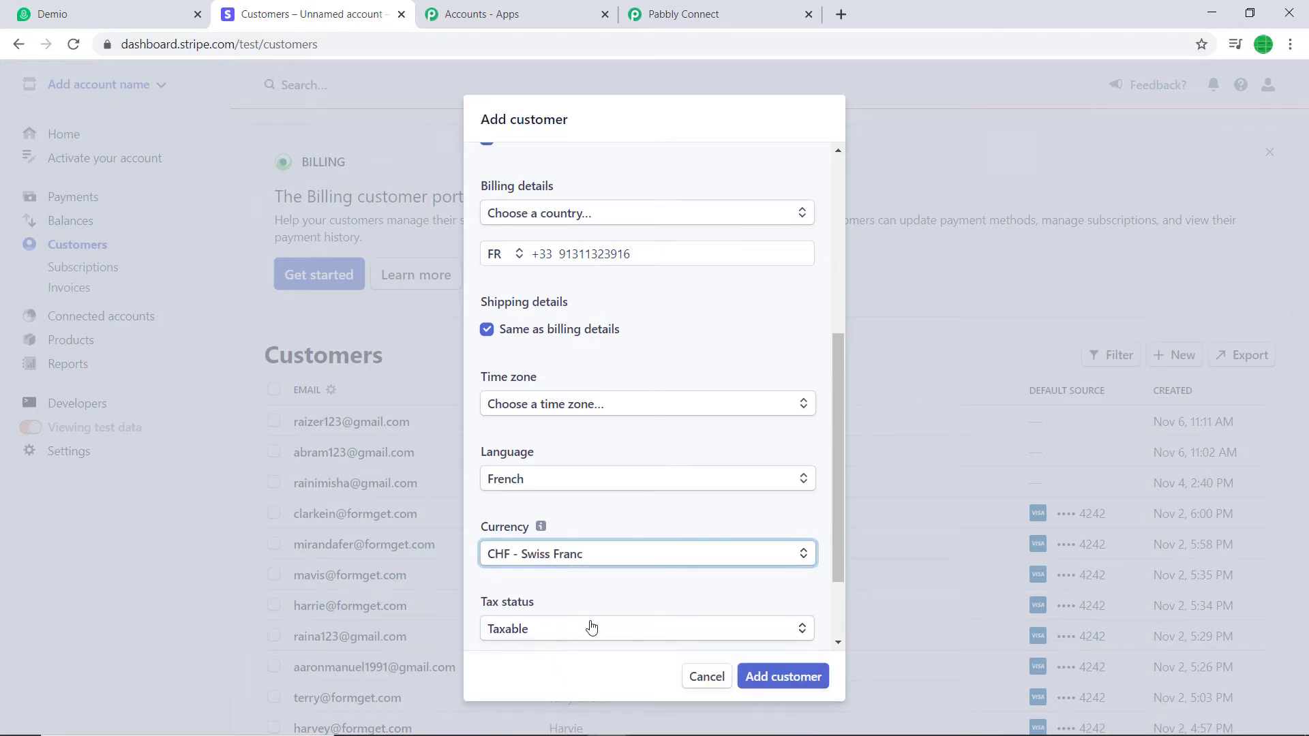
{"action": "scroll", "coordinate": [638, 614], "scroll_direction": "down", "scroll_amount": 2}
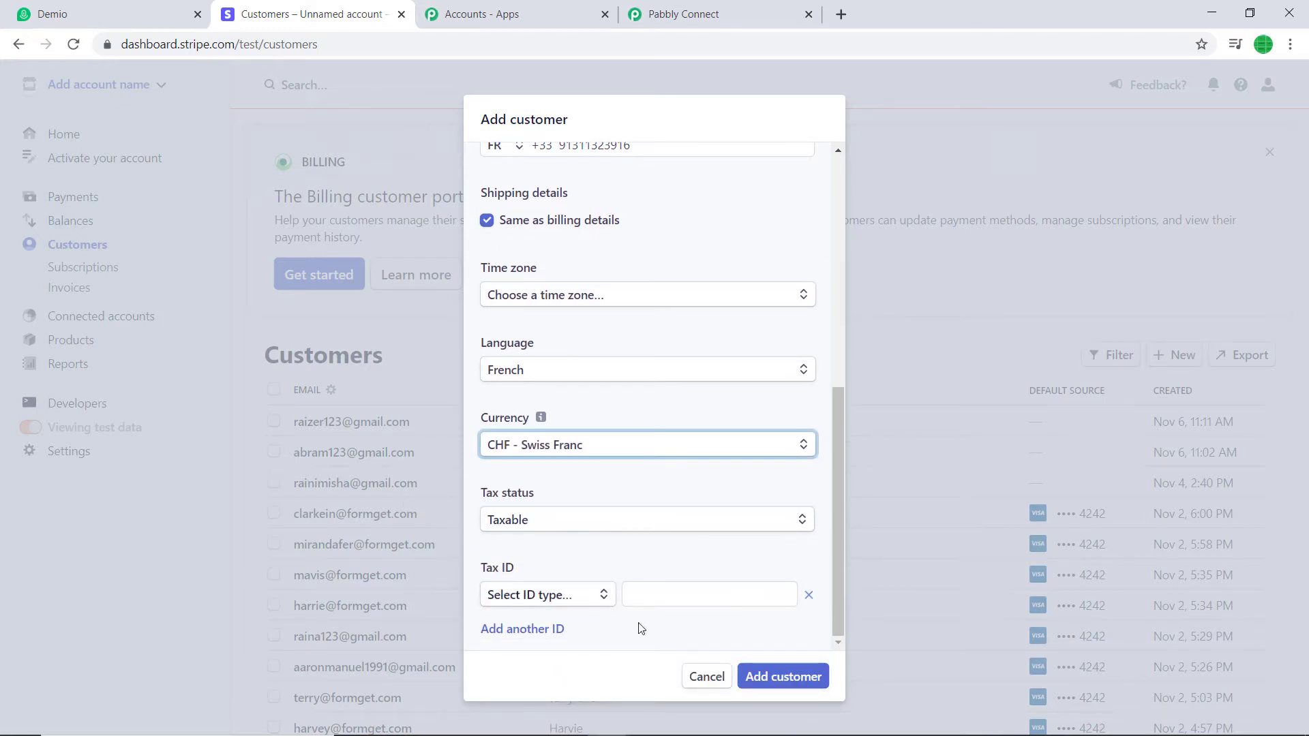
{"action": "left_click", "coordinate": [789, 682]}
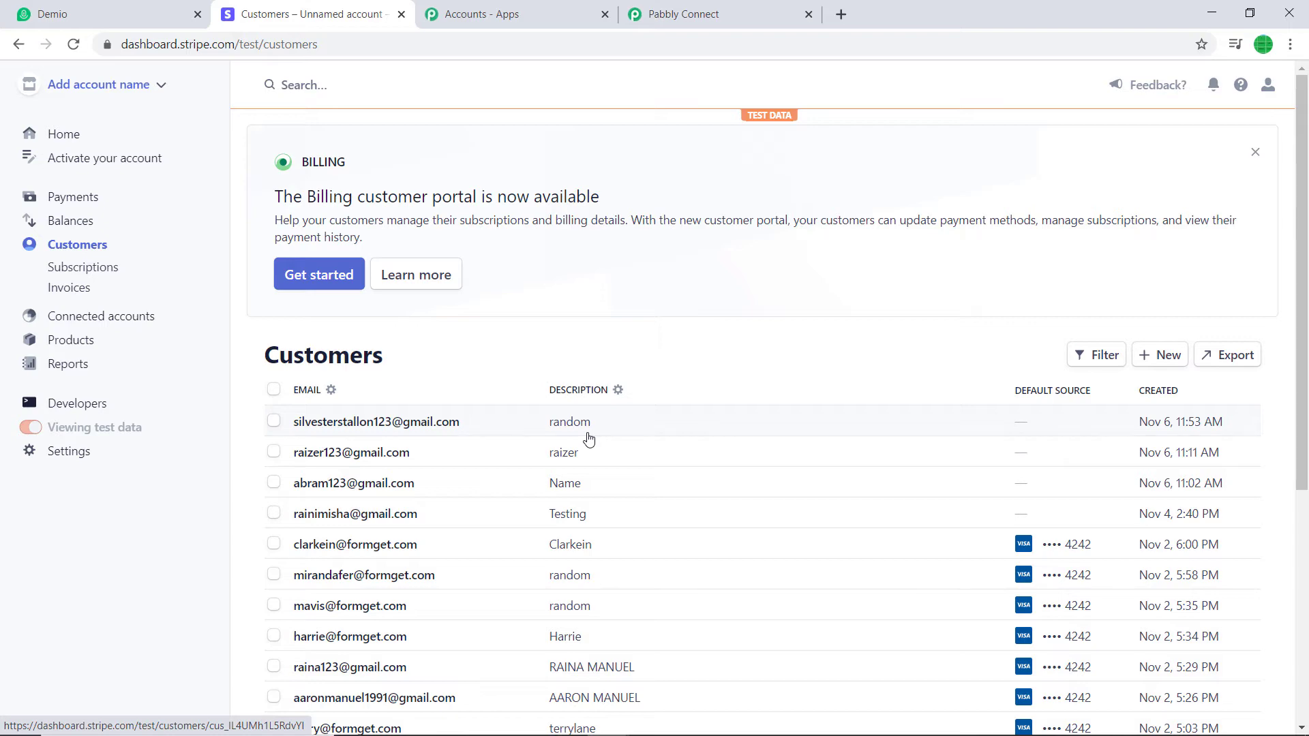
Scroll through Pabbly's captured webhook response: chf currency, 'random' description, fr locale
{"action": "left_click", "coordinate": [721, 14]}
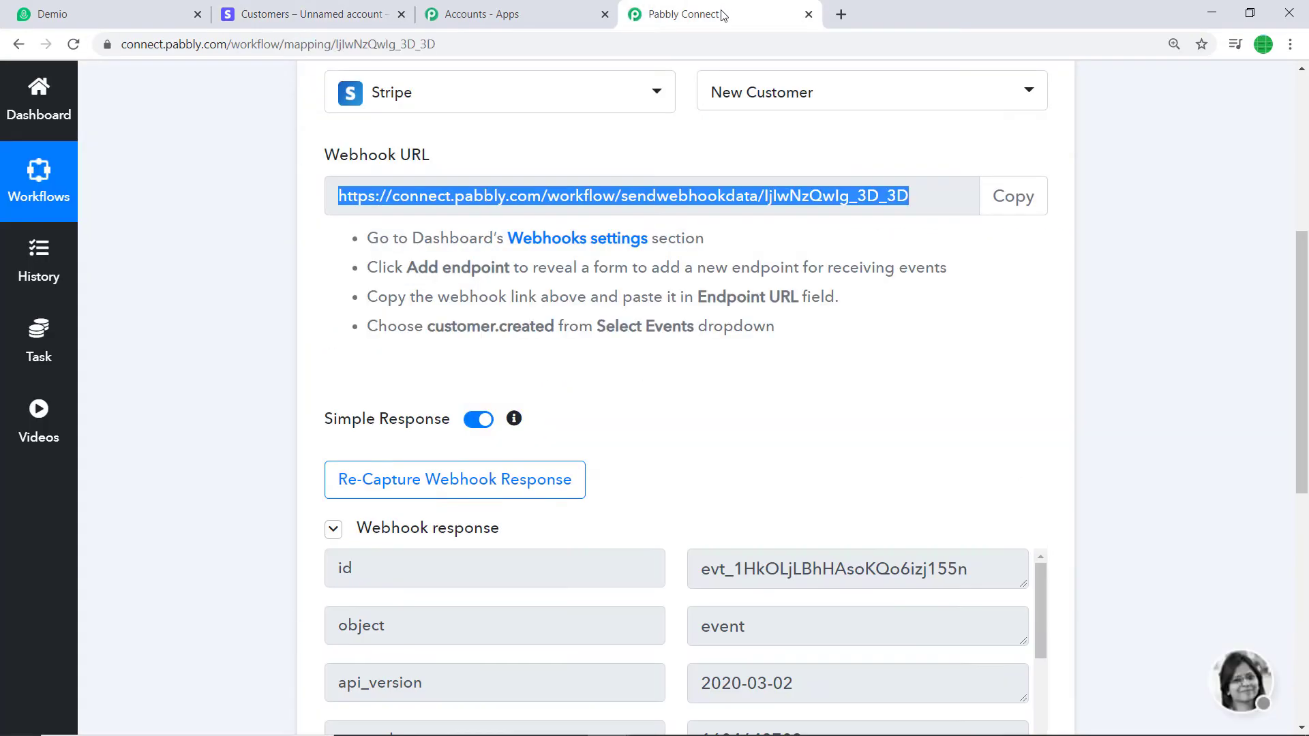
{"action": "scroll", "coordinate": [838, 516], "scroll_direction": "down", "scroll_amount": 3}
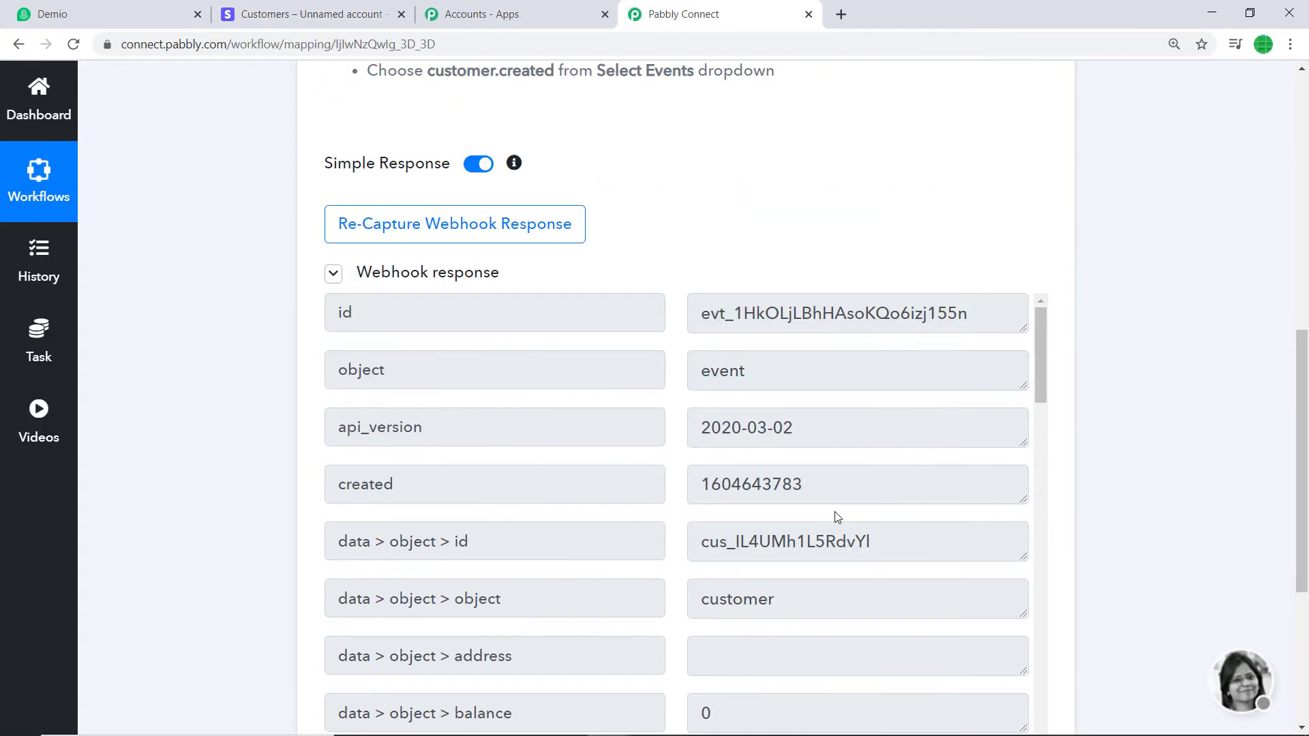
{"action": "scroll", "coordinate": [838, 517], "scroll_direction": "down", "scroll_amount": 3}
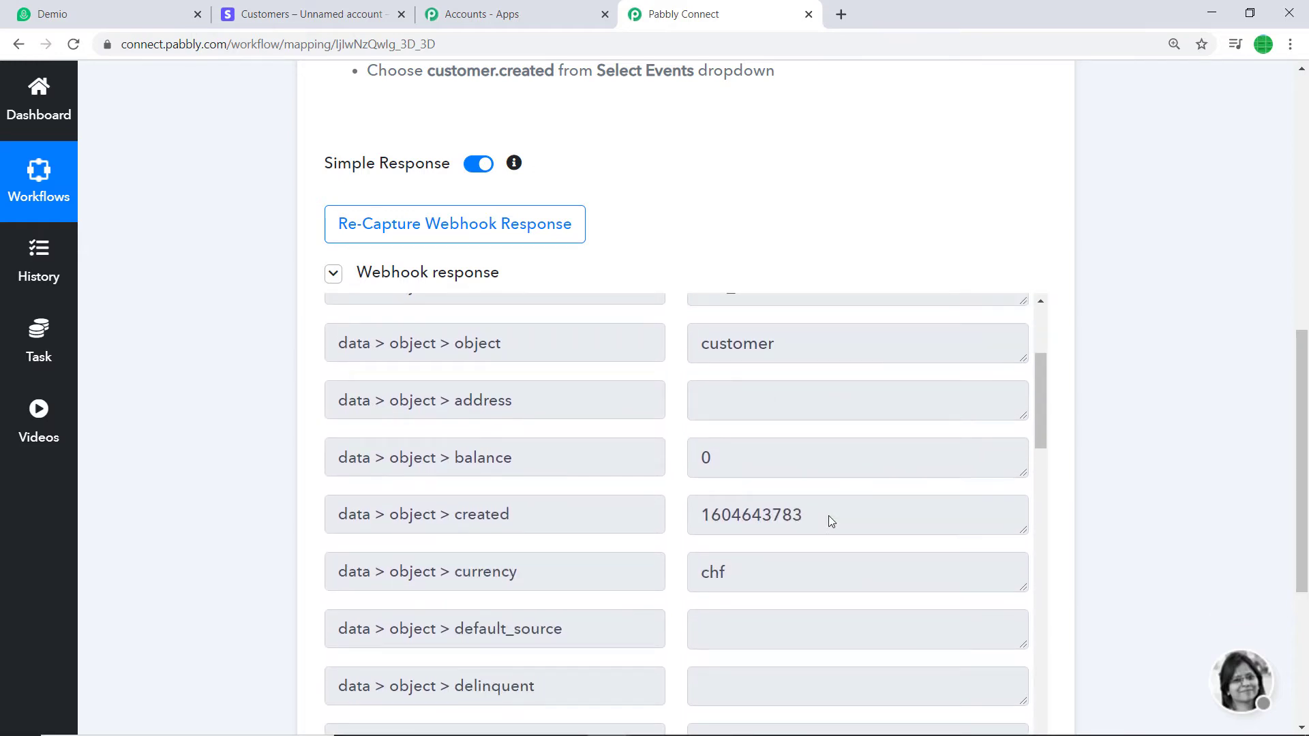
{"action": "scroll", "coordinate": [839, 494], "scroll_direction": "down", "scroll_amount": 4}
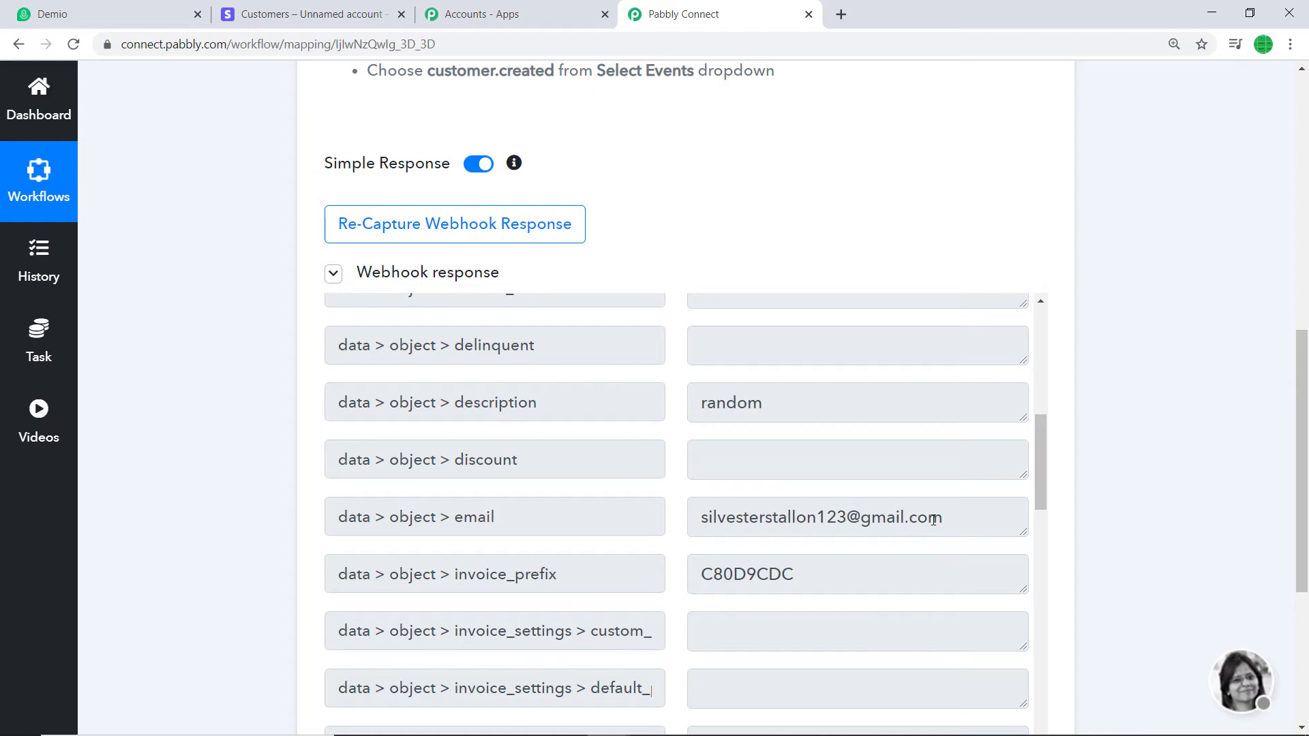
{"action": "scroll", "coordinate": [933, 520], "scroll_direction": "down", "scroll_amount": 4}
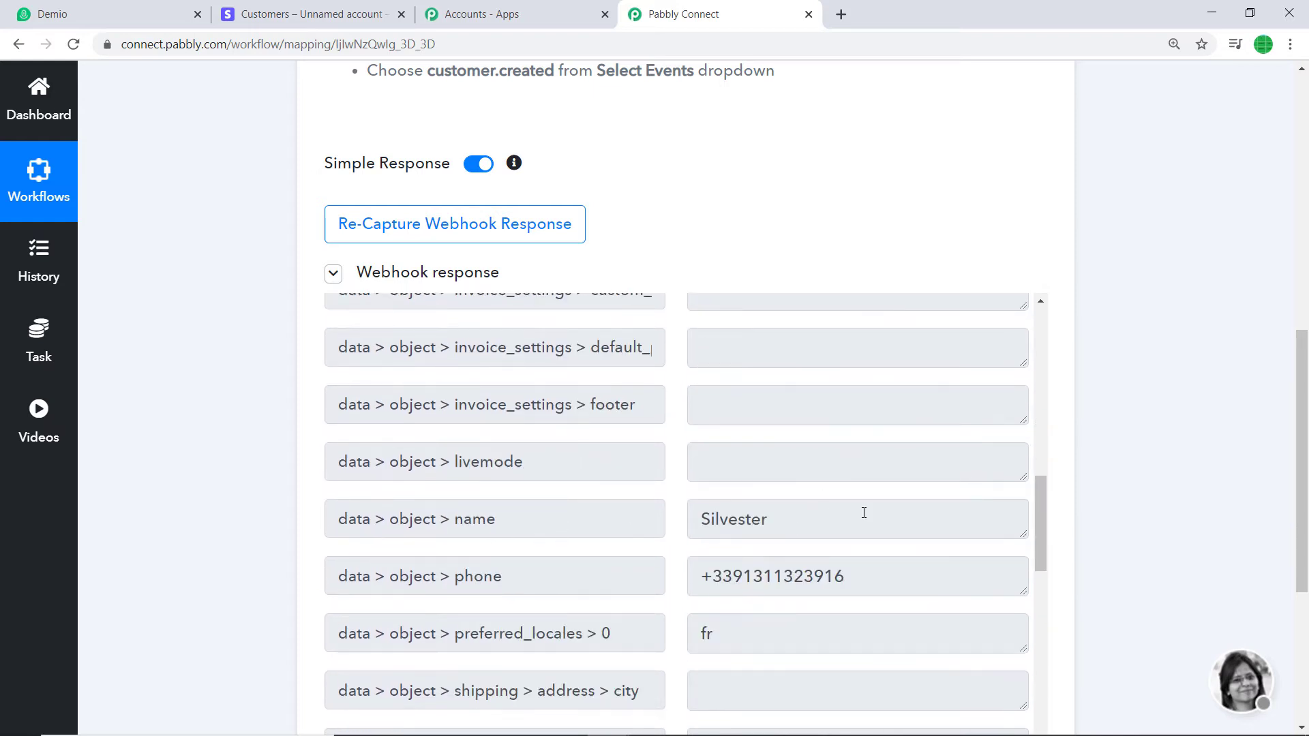
{"action": "scroll", "coordinate": [864, 517], "scroll_direction": "down", "scroll_amount": 1}
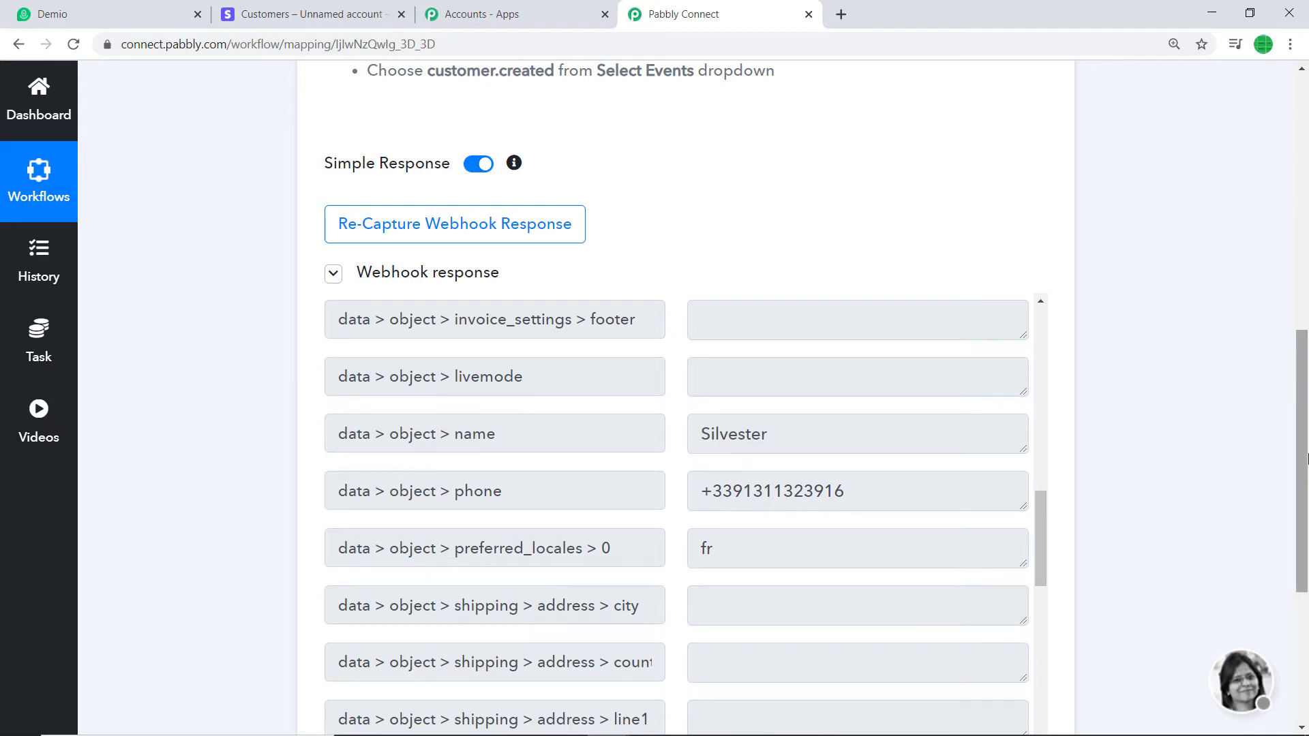
{"action": "left_click_drag", "start_coordinate": [1306, 458], "coordinate": [1305, 587]}
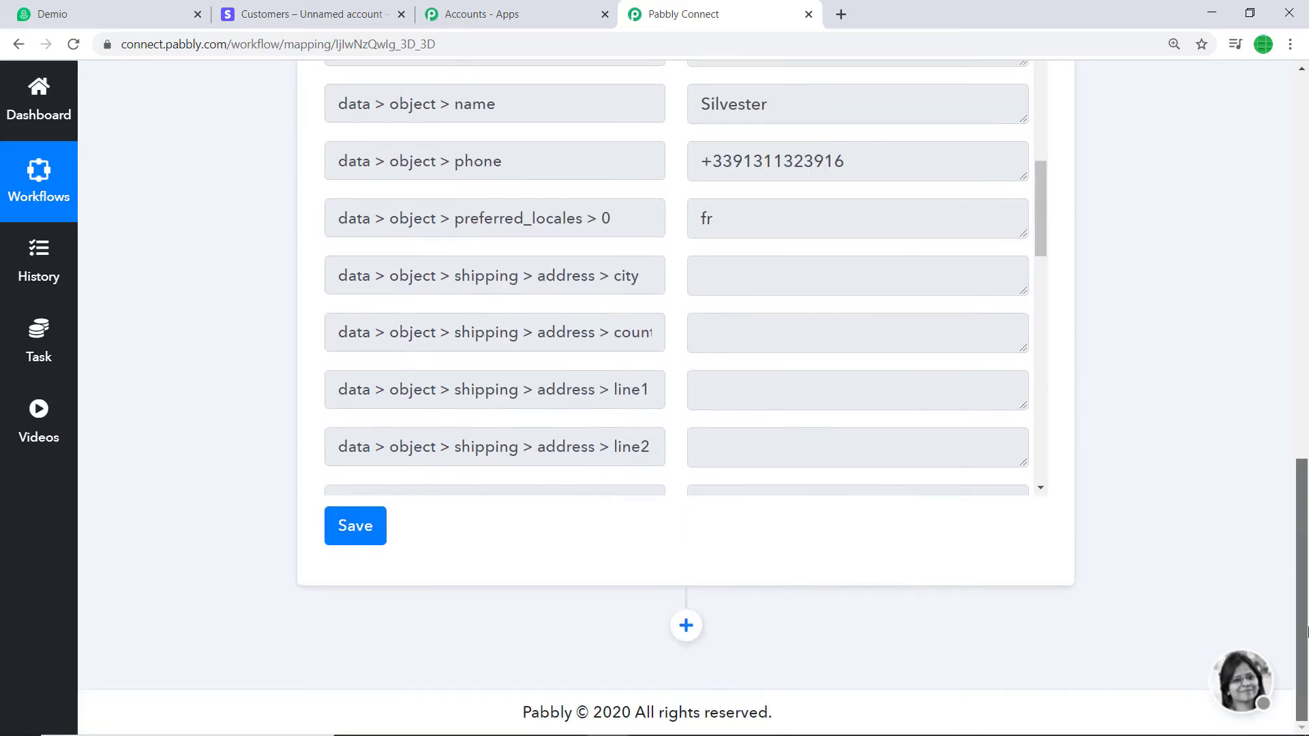
Add a Demio action with method Create a Webinar Registration and start a new Demio connection
{"action": "left_click", "coordinate": [687, 626]}
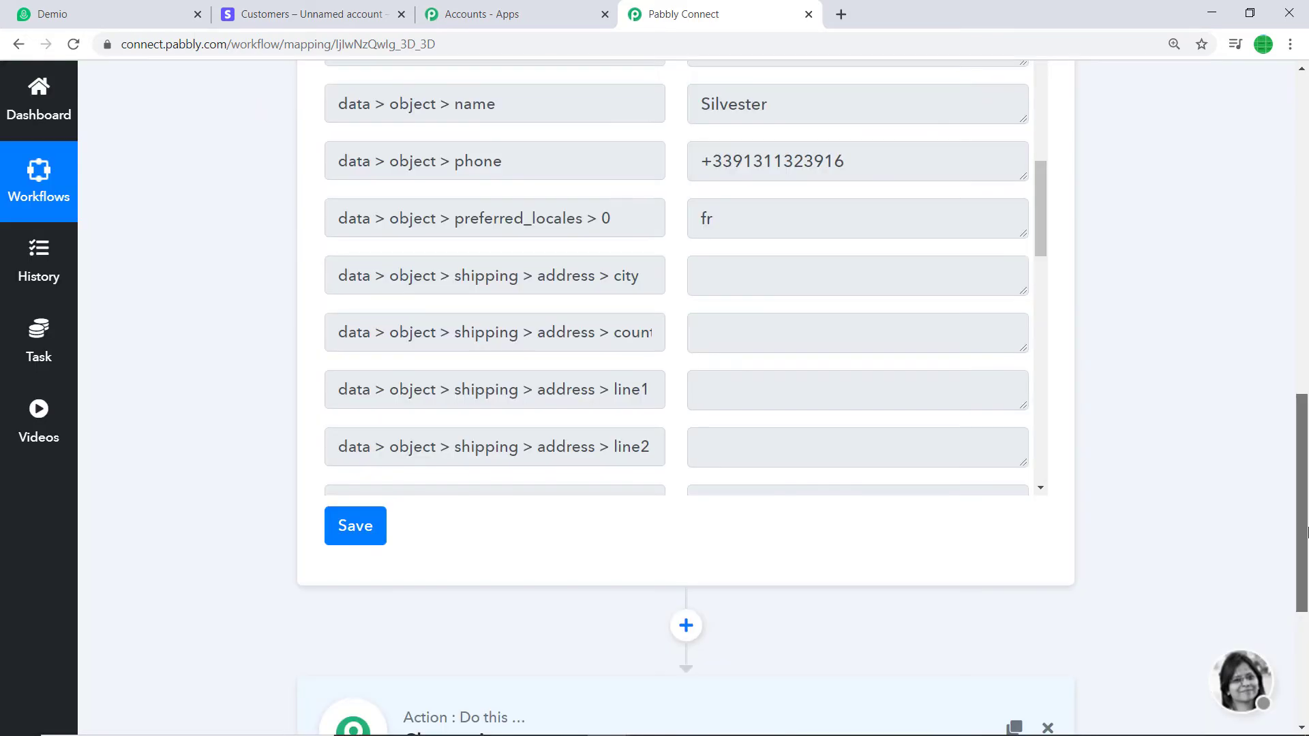
{"action": "left_click_drag", "start_coordinate": [1308, 539], "coordinate": [1307, 647]}
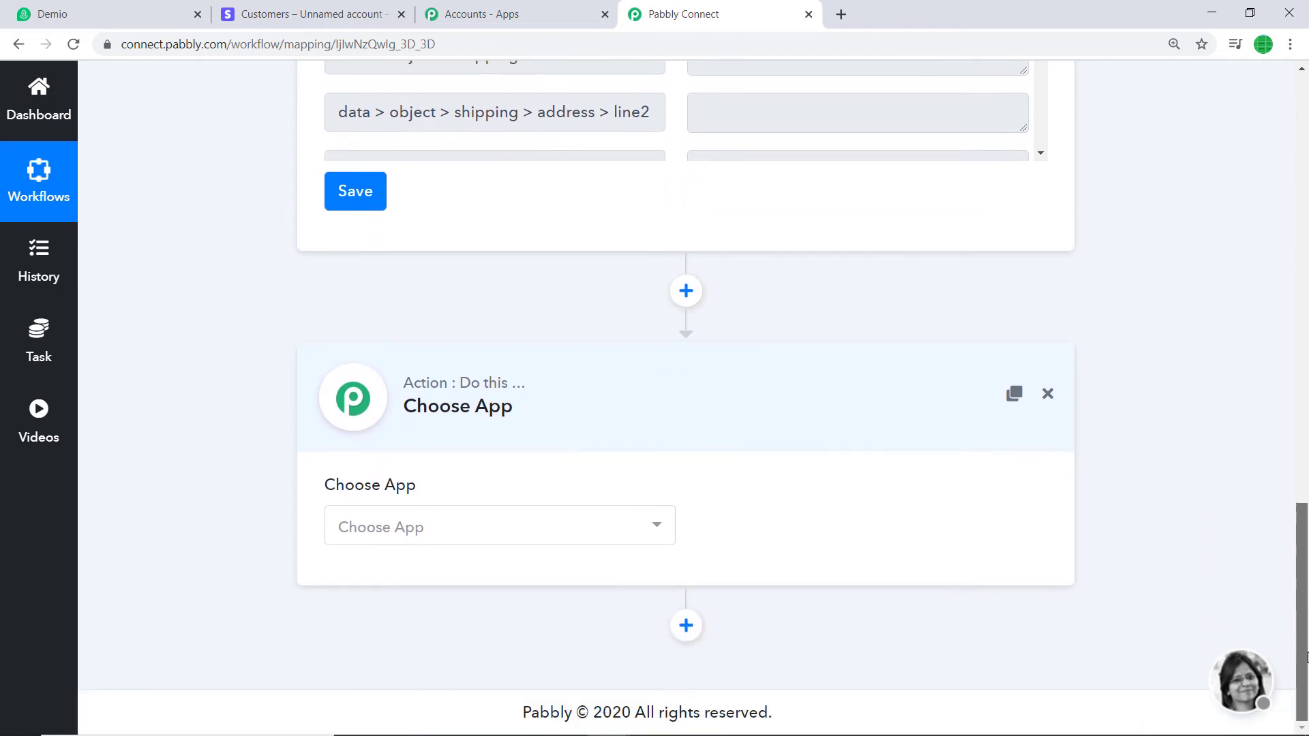
{"action": "left_click", "coordinate": [630, 535]}
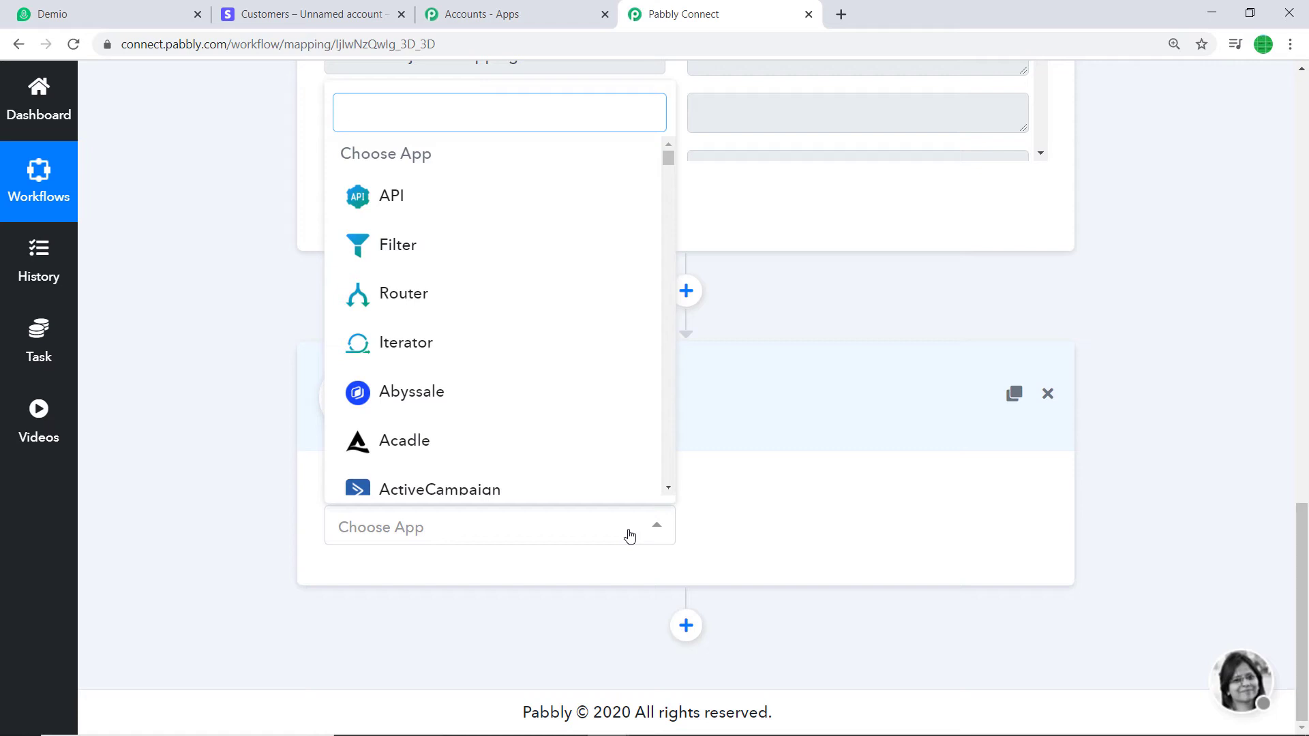
{"action": "type", "text": "demio"}
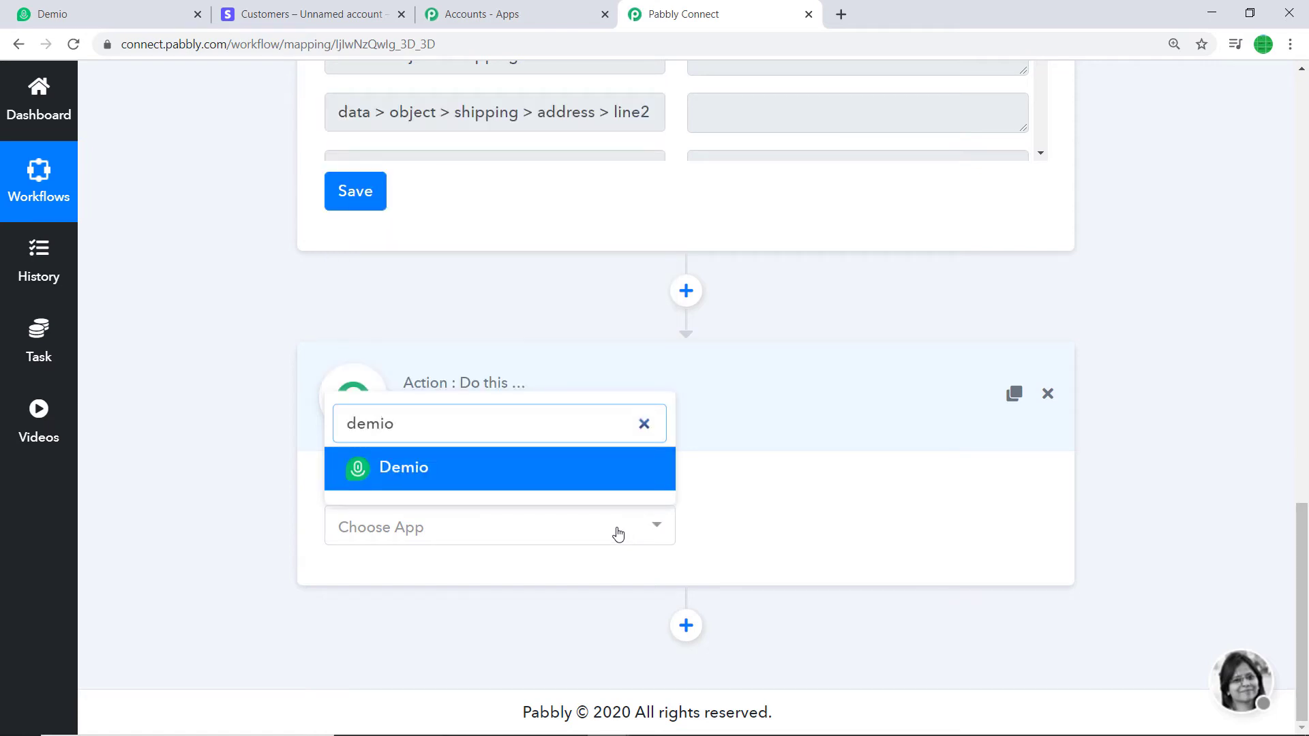
{"action": "left_click", "coordinate": [524, 481]}
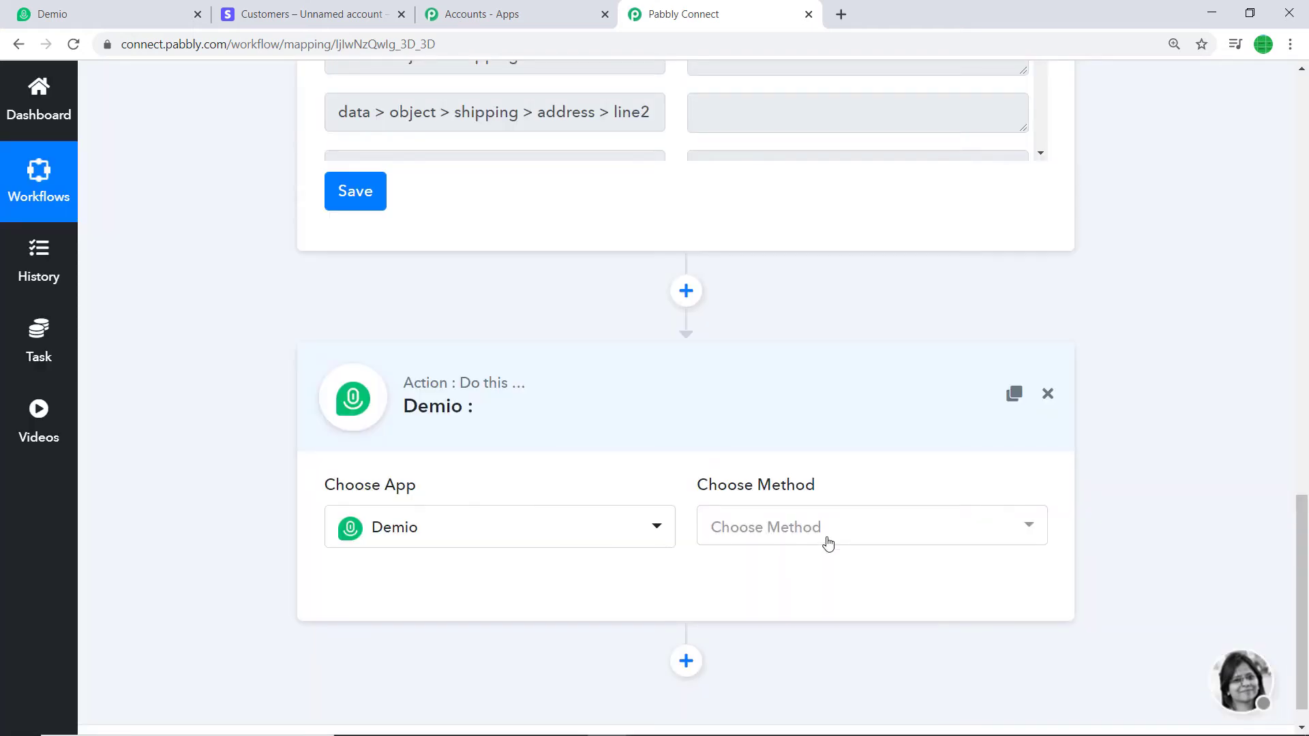
{"action": "left_click", "coordinate": [827, 536]}
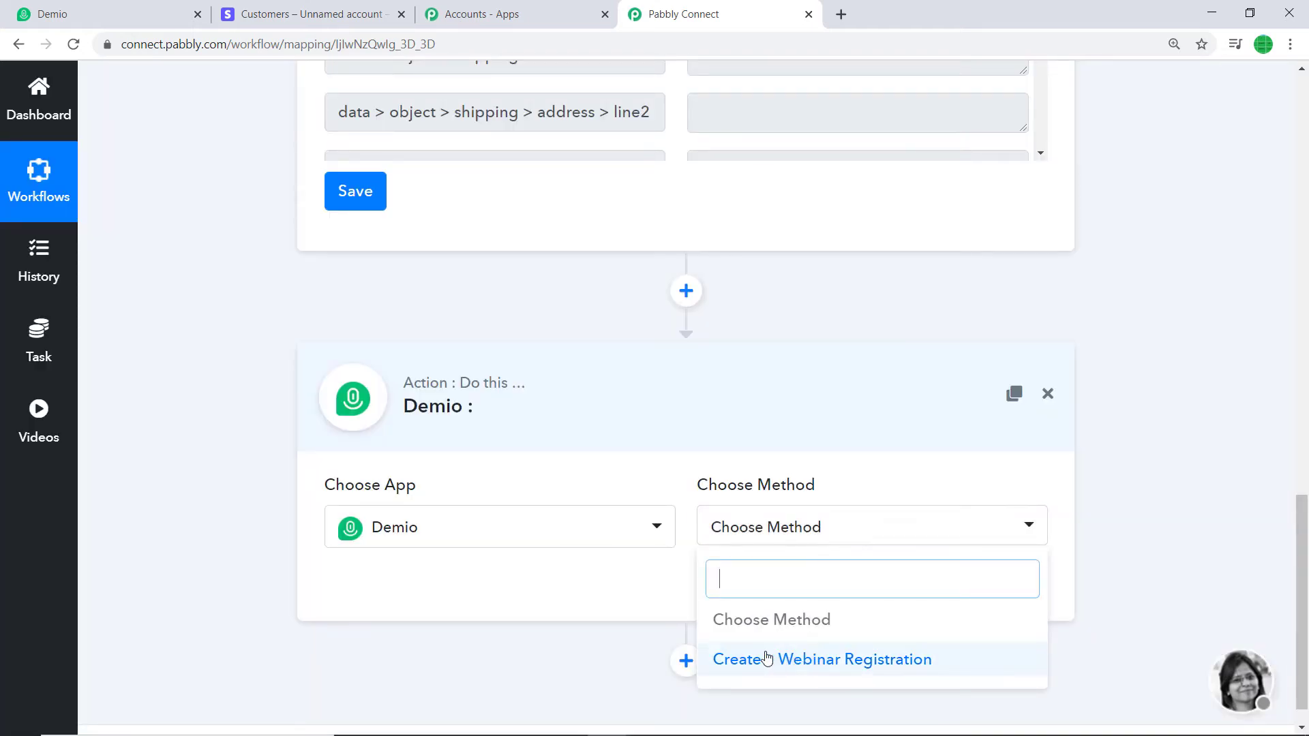
{"action": "left_click", "coordinate": [854, 670]}
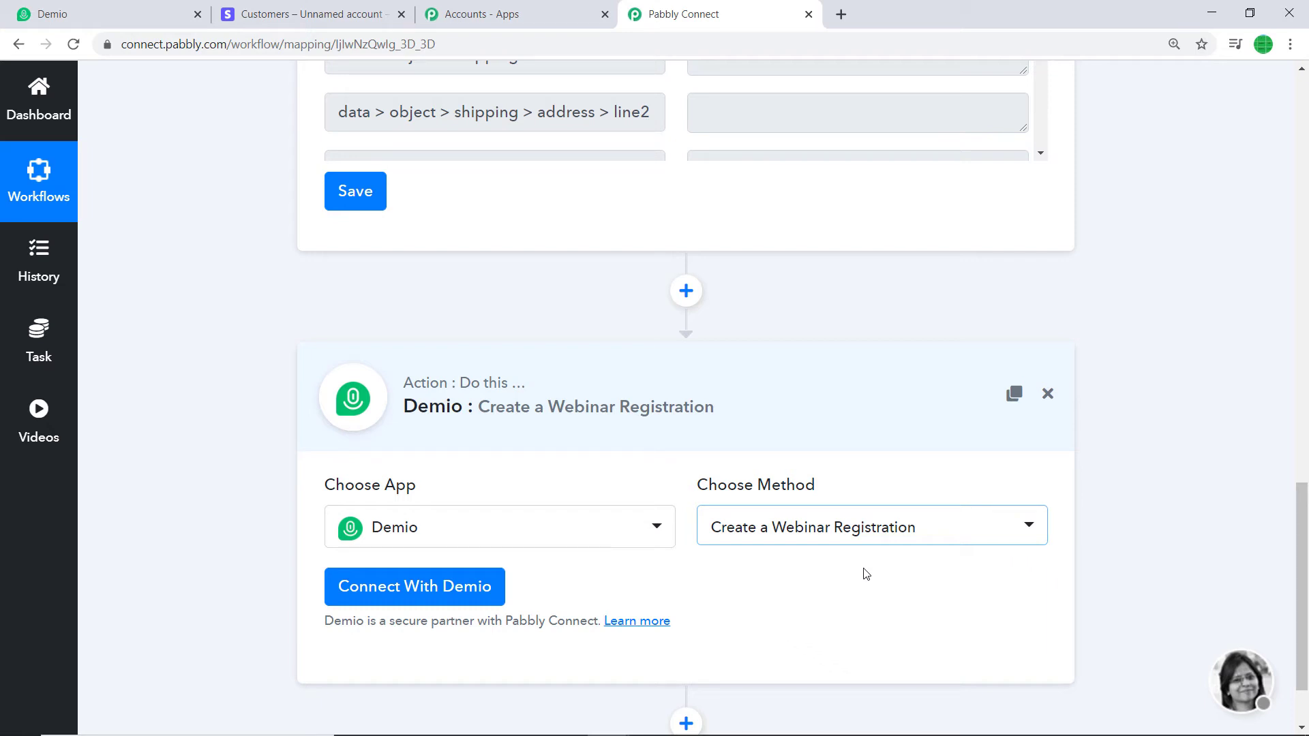
{"action": "left_click", "coordinate": [410, 591]}
{"action": "scroll", "coordinate": [760, 386], "scroll_direction": "down", "scroll_amount": 1}
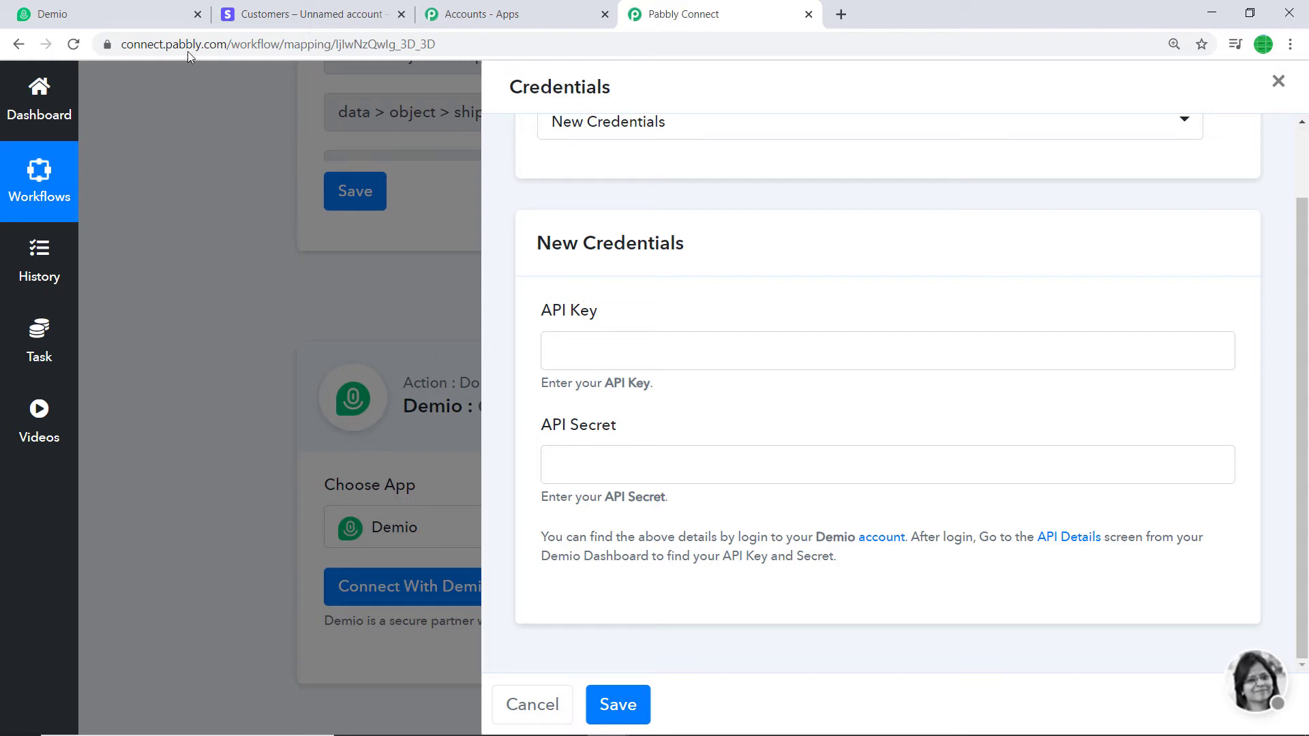
{"action": "left_click", "coordinate": [131, 10]}
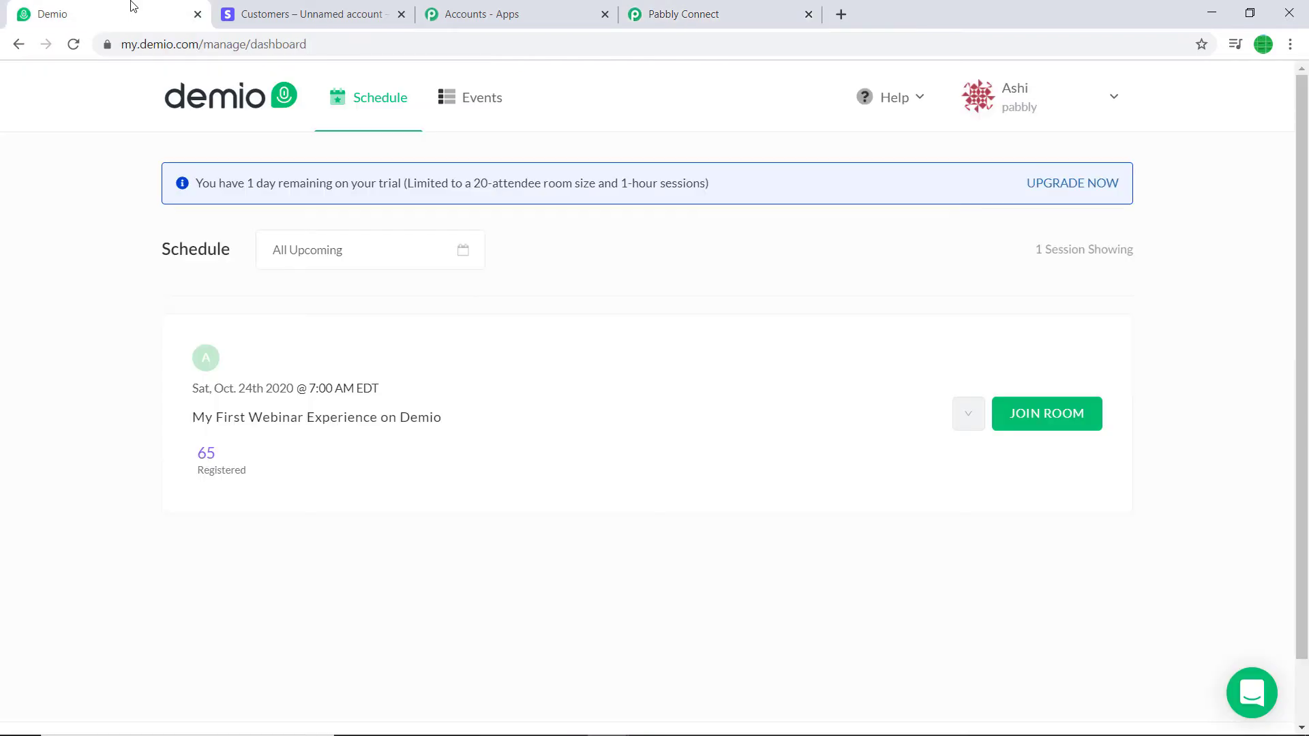
{"action": "left_click", "coordinate": [1007, 109]}
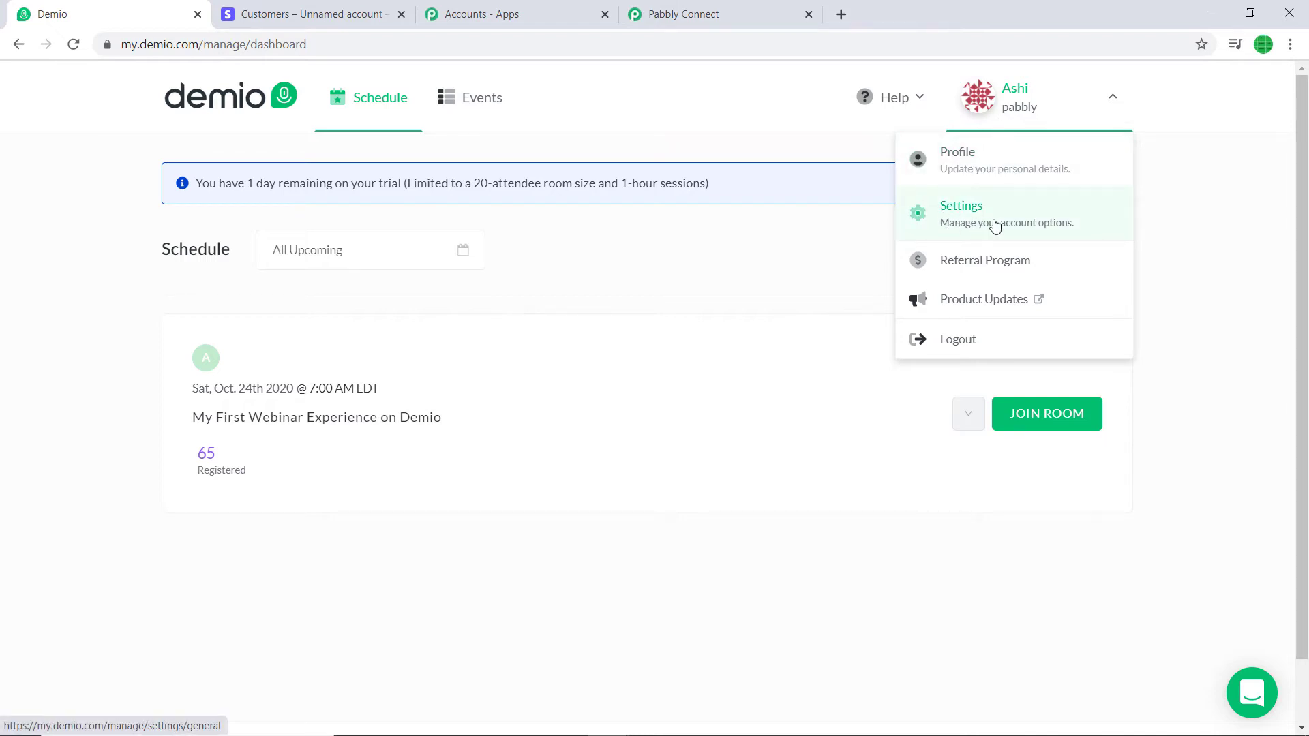
{"action": "left_click", "coordinate": [995, 225]}
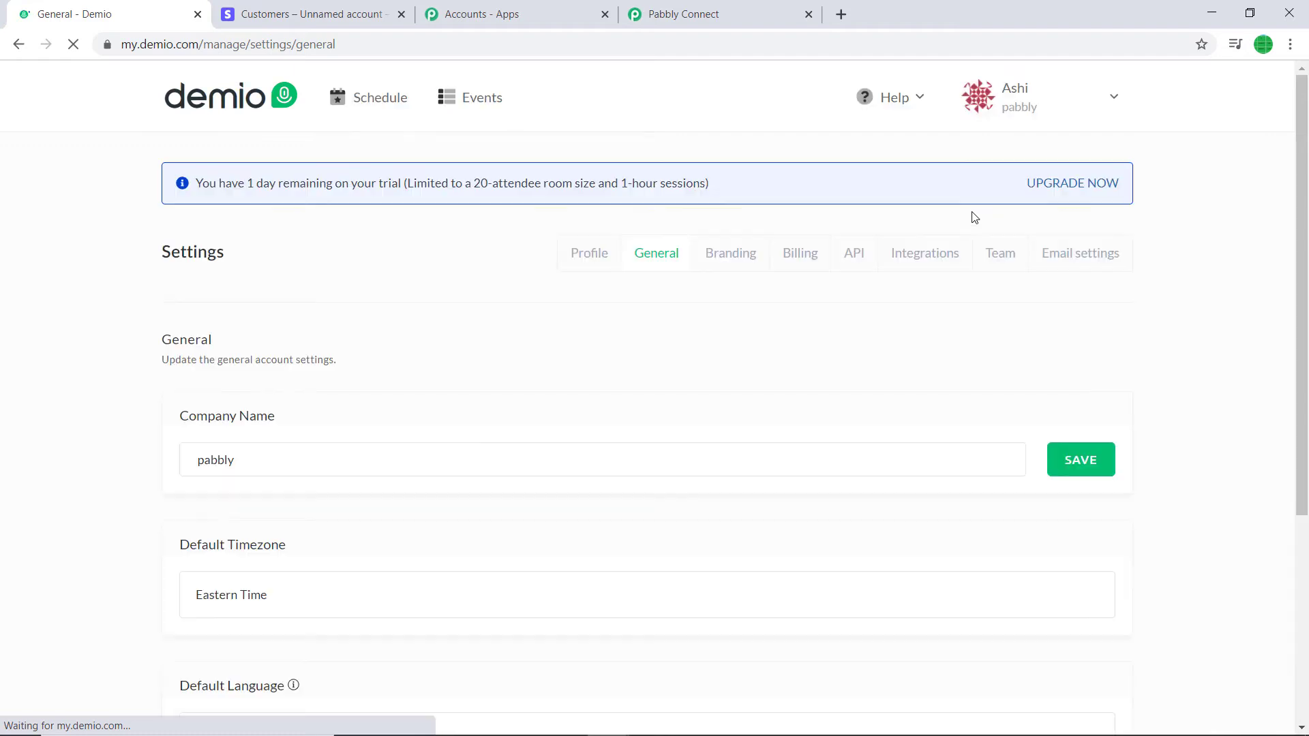
{"action": "left_click", "coordinate": [862, 260]}
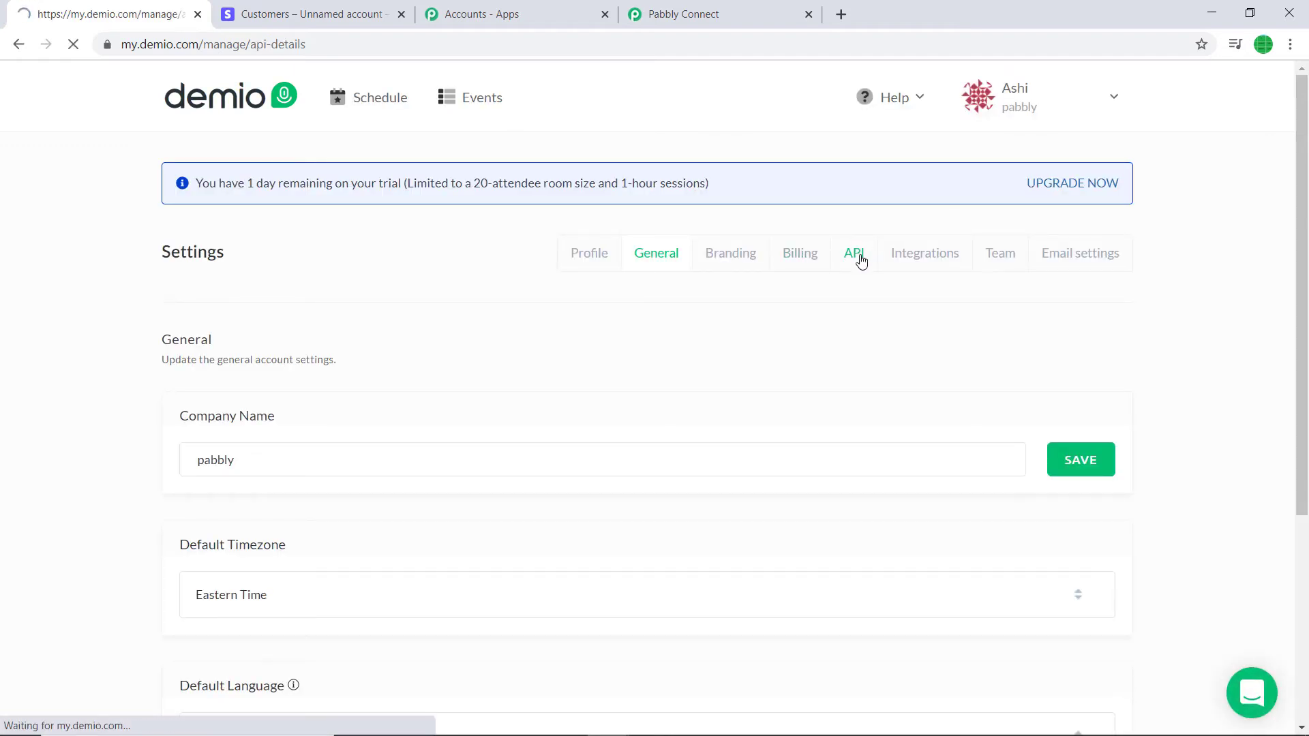
{"action": "scroll", "coordinate": [848, 249], "scroll_direction": "down", "scroll_amount": 3}
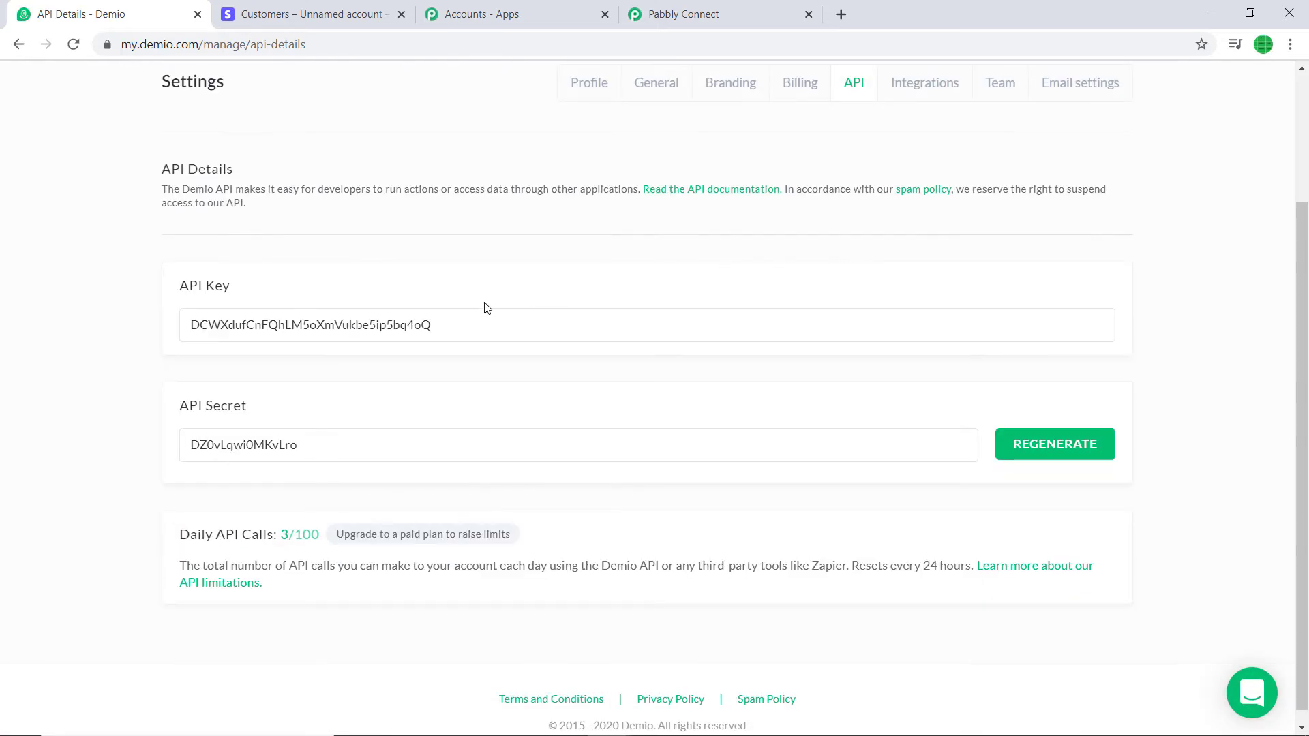
Copy the Demio API key into Pabbly's API Key field
{"action": "left_click_drag", "start_coordinate": [453, 324], "coordinate": [187, 323]}
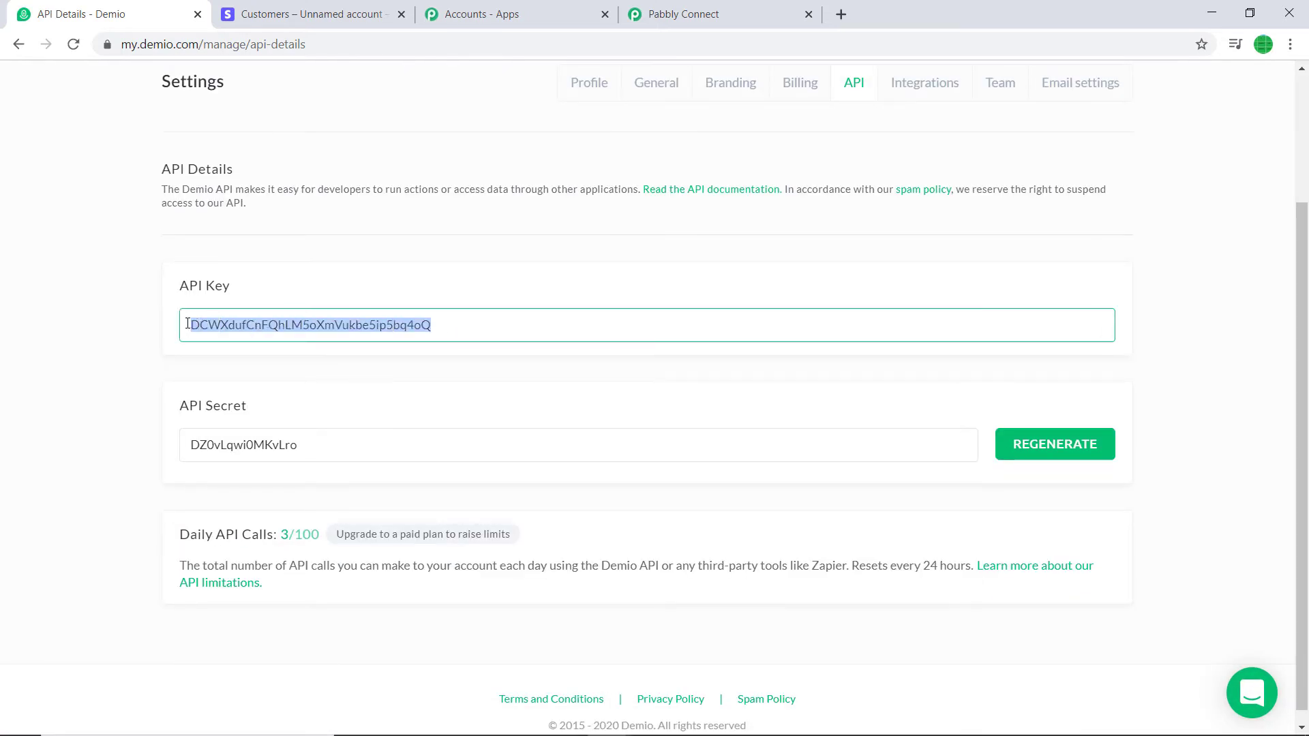
{"action": "right_click", "coordinate": [204, 328]}
{"action": "left_click", "coordinate": [222, 339]}
{"action": "left_click", "coordinate": [660, 15]}
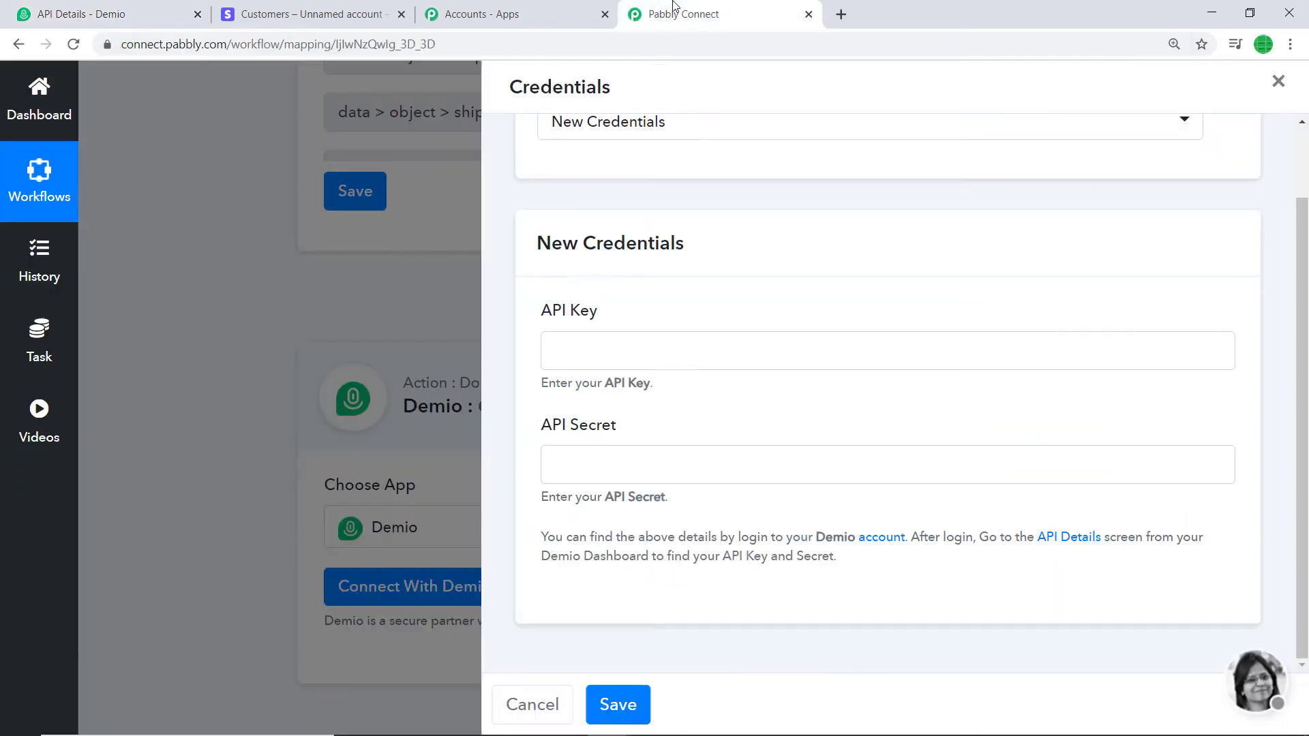
{"action": "right_click", "coordinate": [580, 344]}
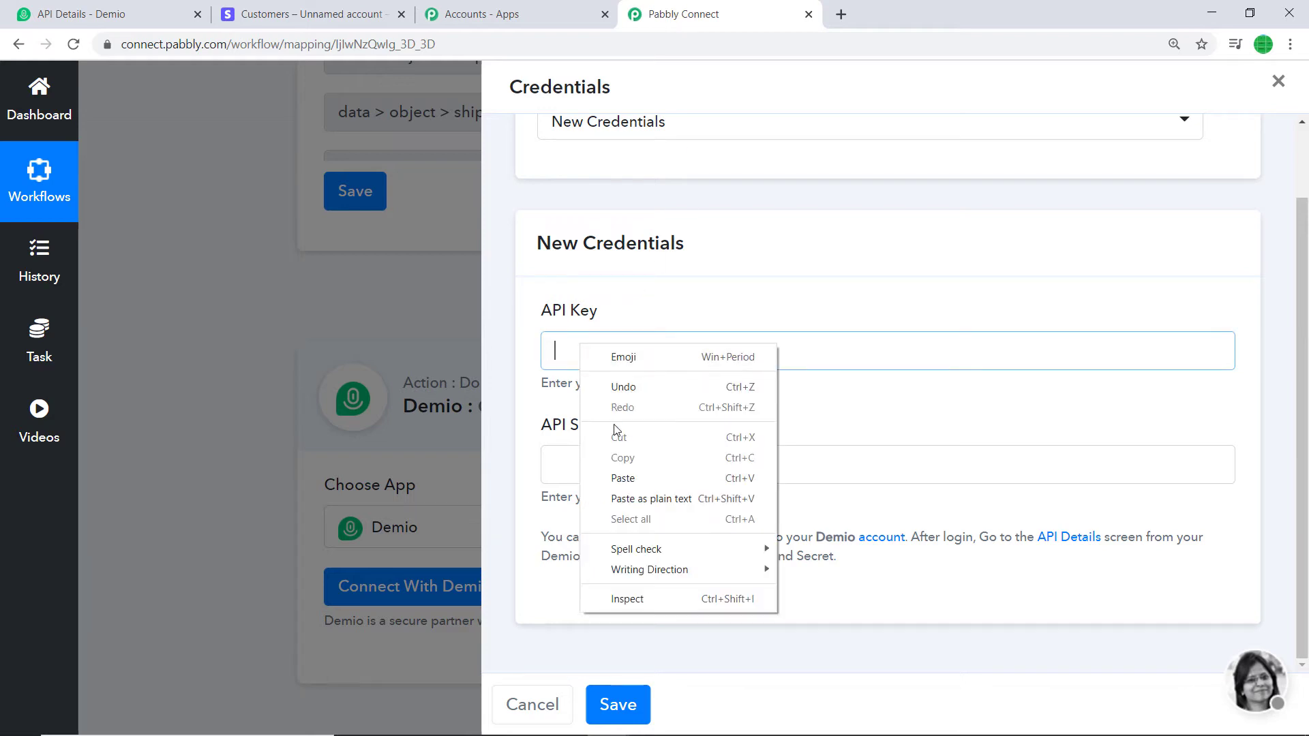
{"action": "left_click", "coordinate": [622, 477]}
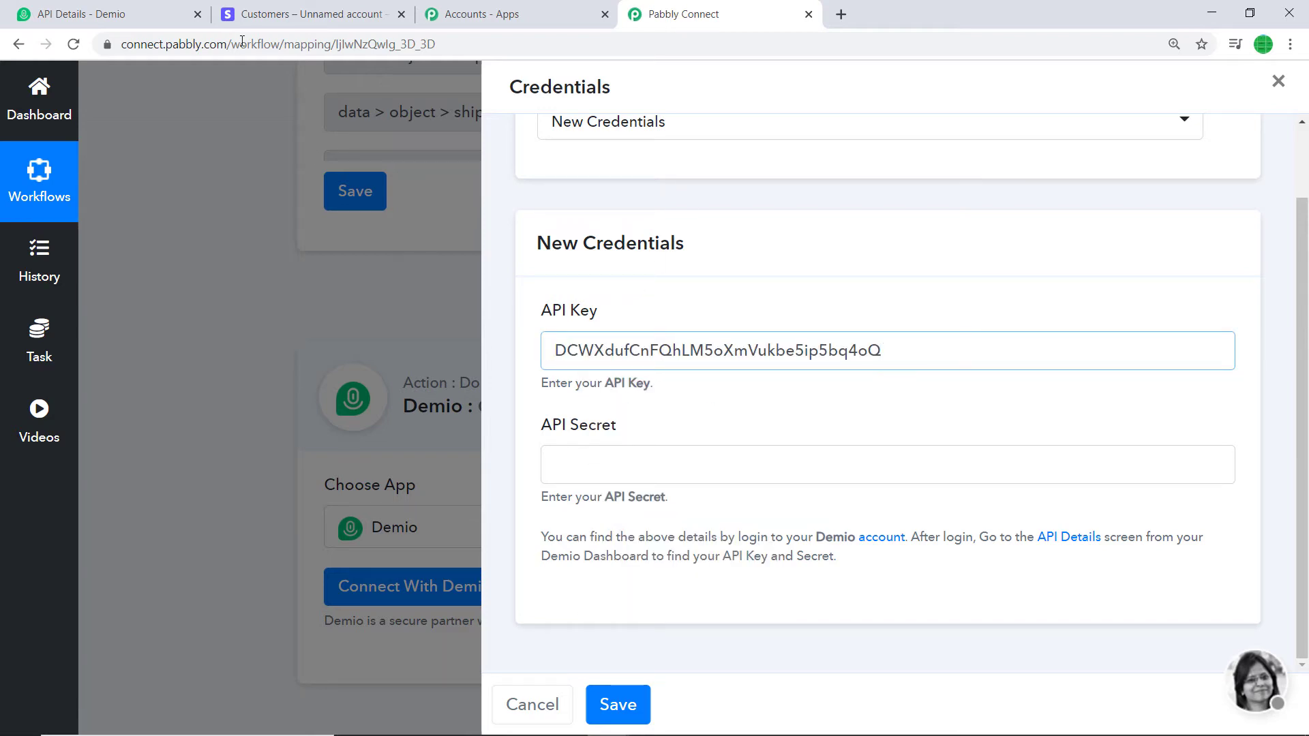
Copy the Demio API secret into Pabbly's API Secret field and save the credentials
{"action": "left_click", "coordinate": [156, 11]}
{"action": "left_click", "coordinate": [311, 451]}
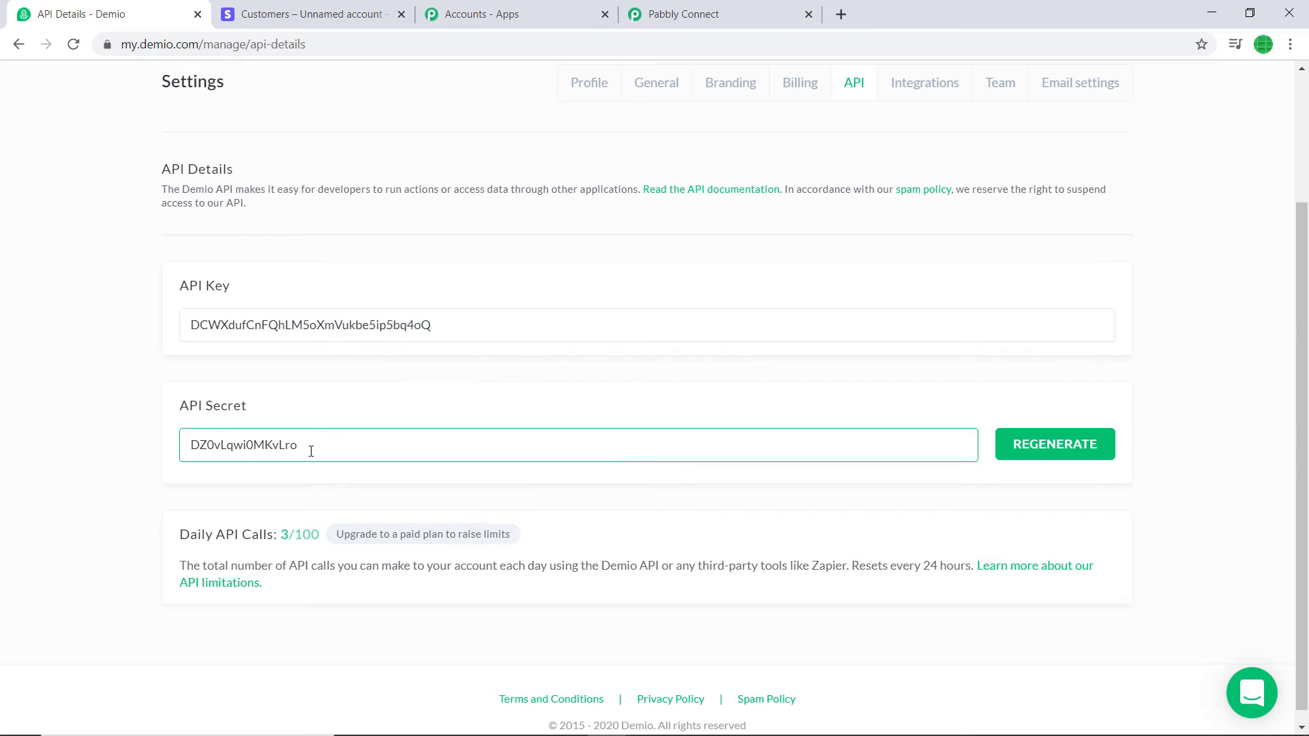
{"action": "left_click_drag", "start_coordinate": [310, 451], "coordinate": [202, 451]}
{"action": "right_click", "coordinate": [213, 444]}
{"action": "left_click", "coordinate": [227, 457]}
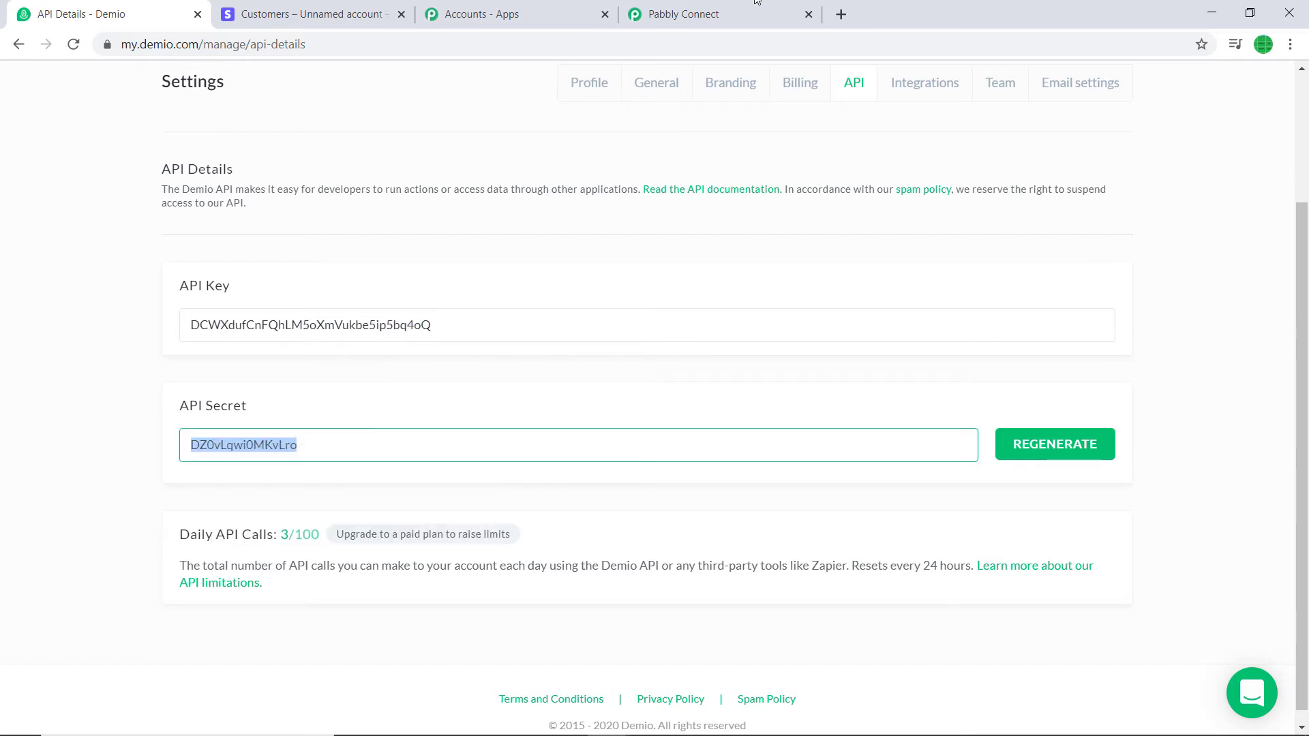
{"action": "left_click", "coordinate": [682, 14]}
{"action": "right_click", "coordinate": [641, 463]}
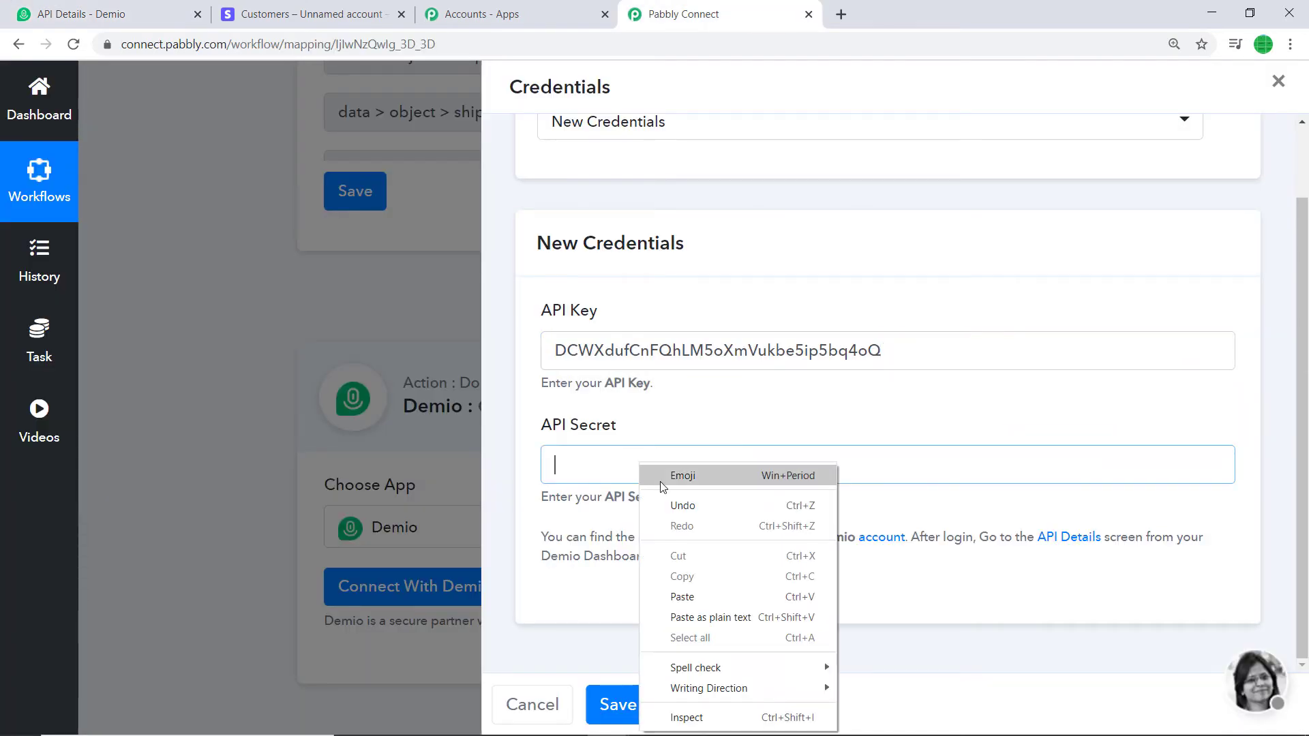
{"action": "left_click", "coordinate": [682, 597]}
{"action": "left_click", "coordinate": [618, 705]}
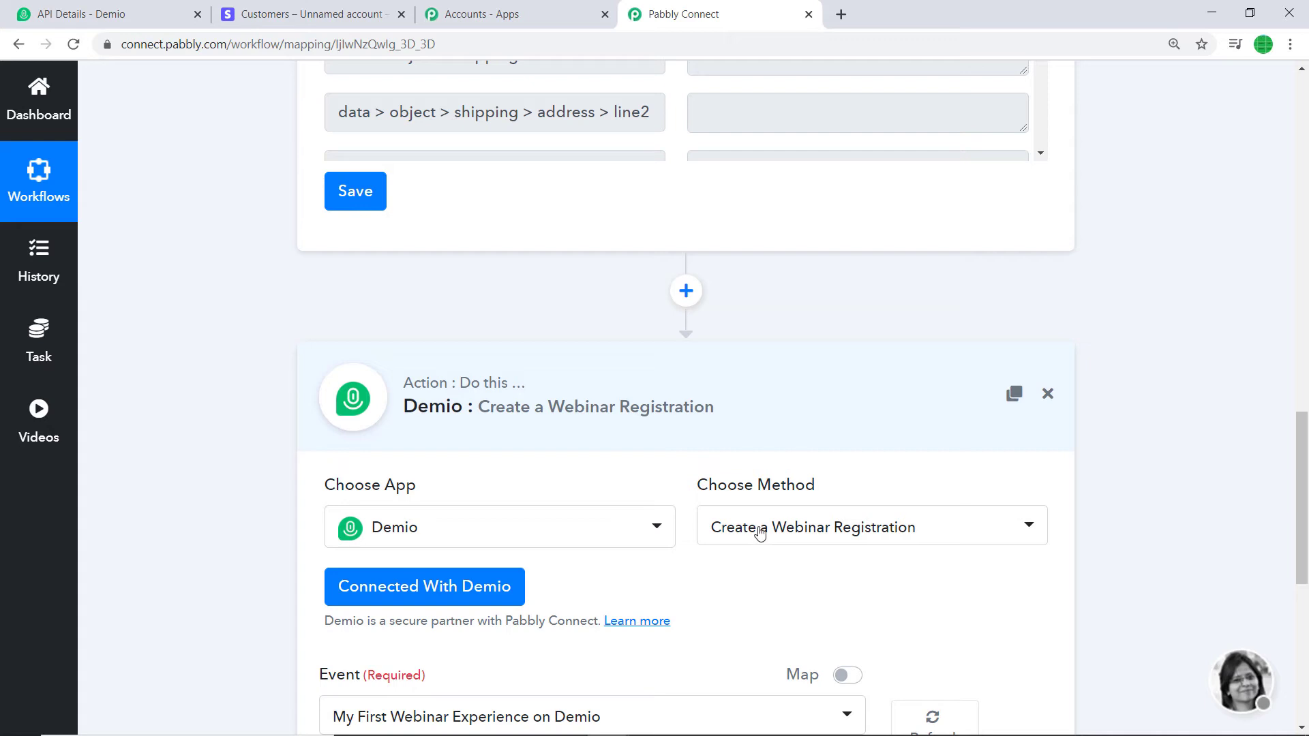
Scroll through the Demio action to reveal its Event, Name and Email Address fields
{"action": "scroll", "coordinate": [770, 505], "scroll_direction": "down", "scroll_amount": 4}
{"action": "scroll", "coordinate": [838, 402], "scroll_direction": "down", "scroll_amount": 1}
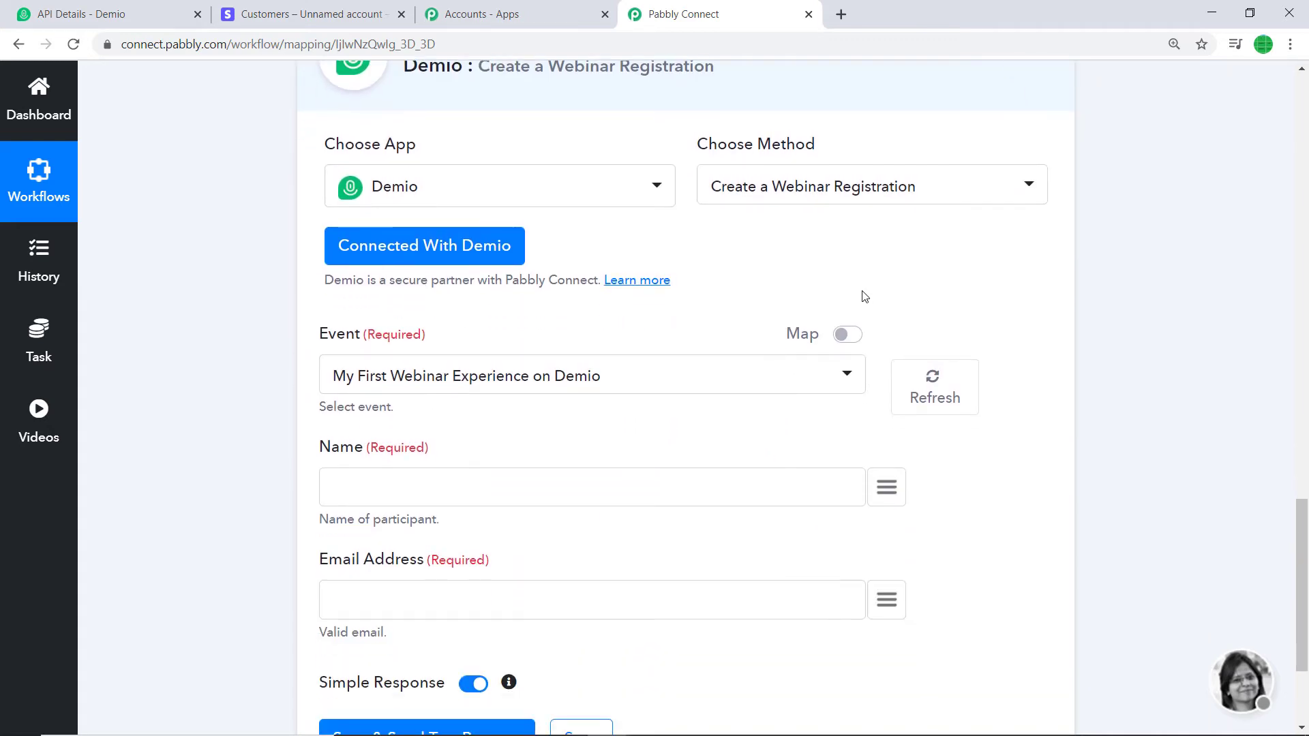
{"action": "scroll", "coordinate": [863, 298], "scroll_direction": "down", "scroll_amount": 1}
{"action": "scroll", "coordinate": [863, 300], "scroll_direction": "up", "scroll_amount": 1}
{"action": "left_click", "coordinate": [102, 13]}
{"action": "scroll", "coordinate": [580, 343], "scroll_direction": "up", "scroll_amount": 3}
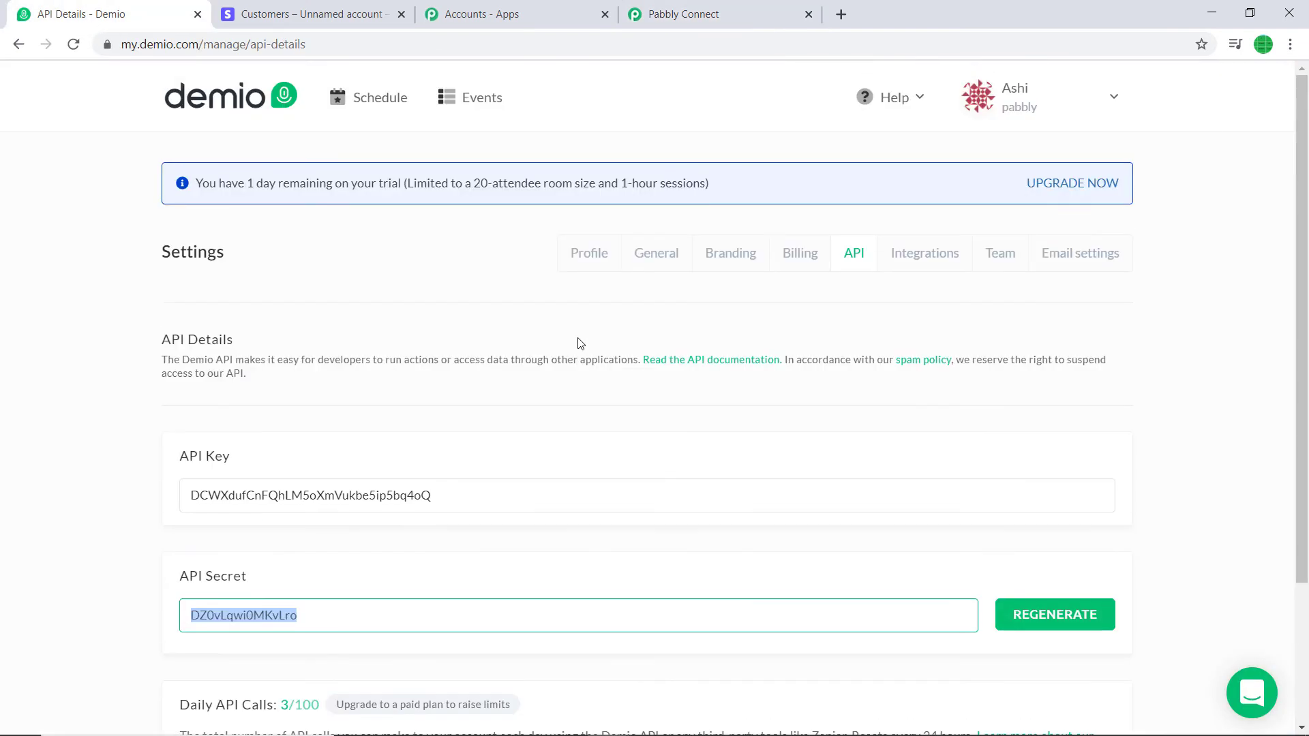
{"action": "left_click", "coordinate": [477, 96]}
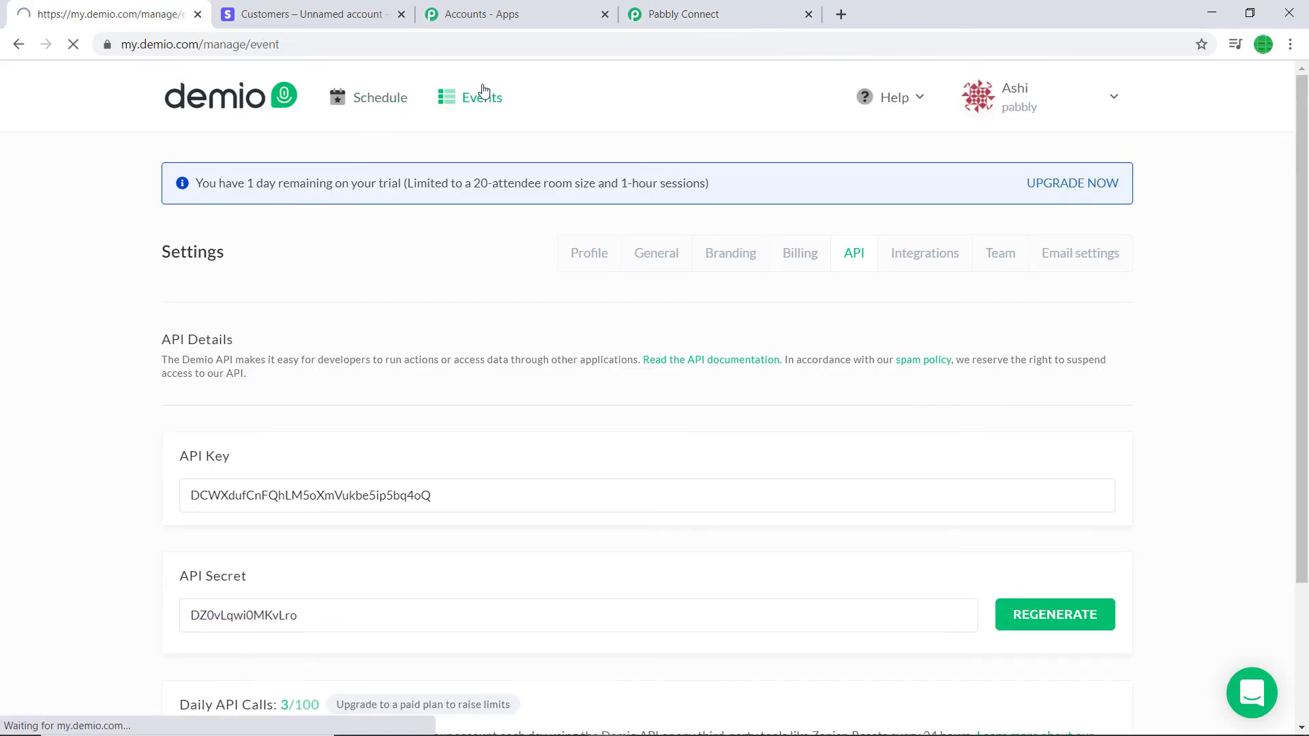
{"action": "scroll", "coordinate": [593, 273], "scroll_direction": "down", "scroll_amount": 3}
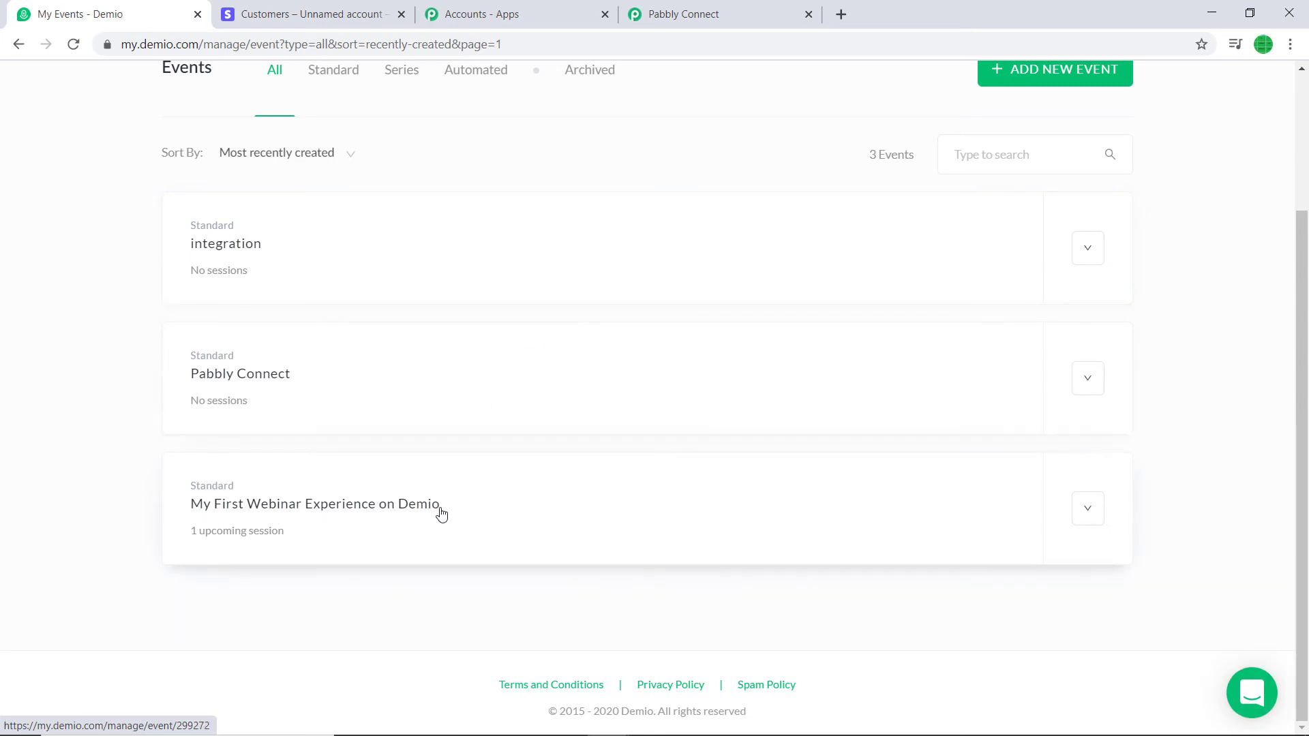
{"action": "left_click", "coordinate": [749, 9]}
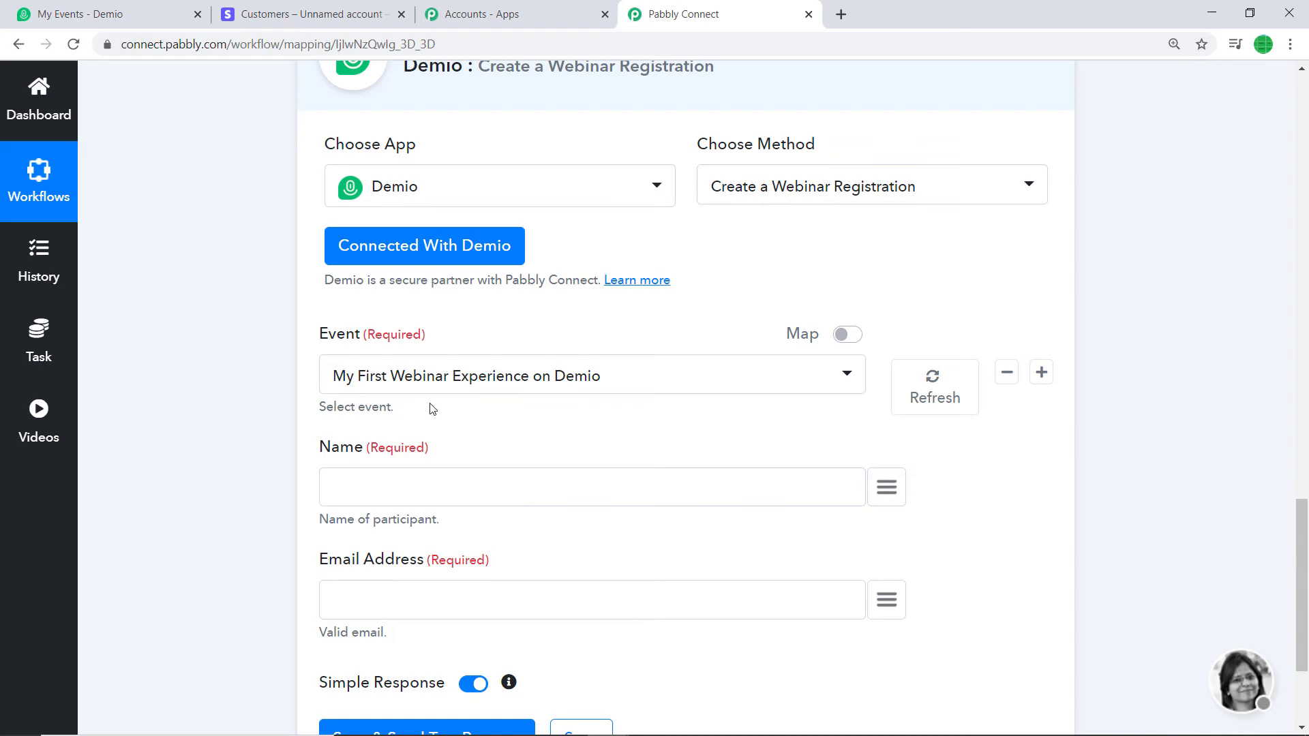
Keep the selected Demio event and browse the Stripe trigger data available for Name
{"action": "left_click", "coordinate": [424, 379]}
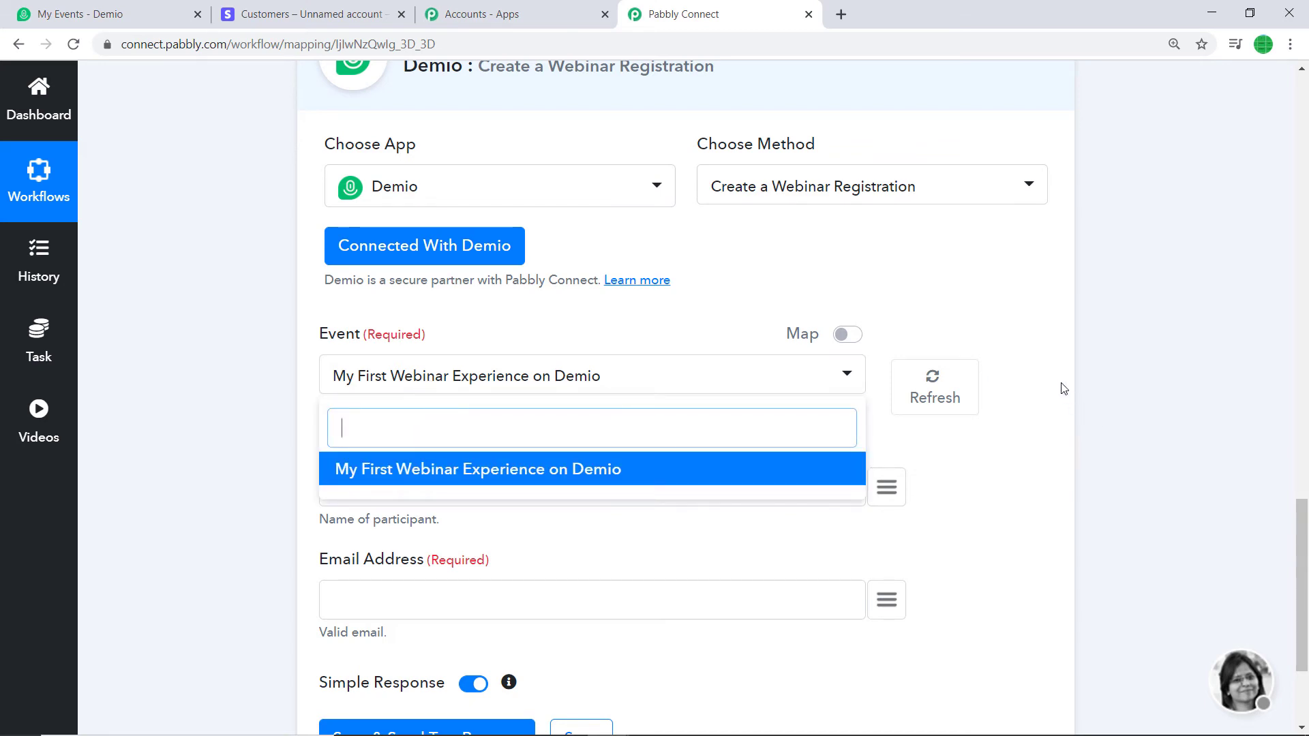
{"action": "left_click", "coordinate": [1029, 363]}
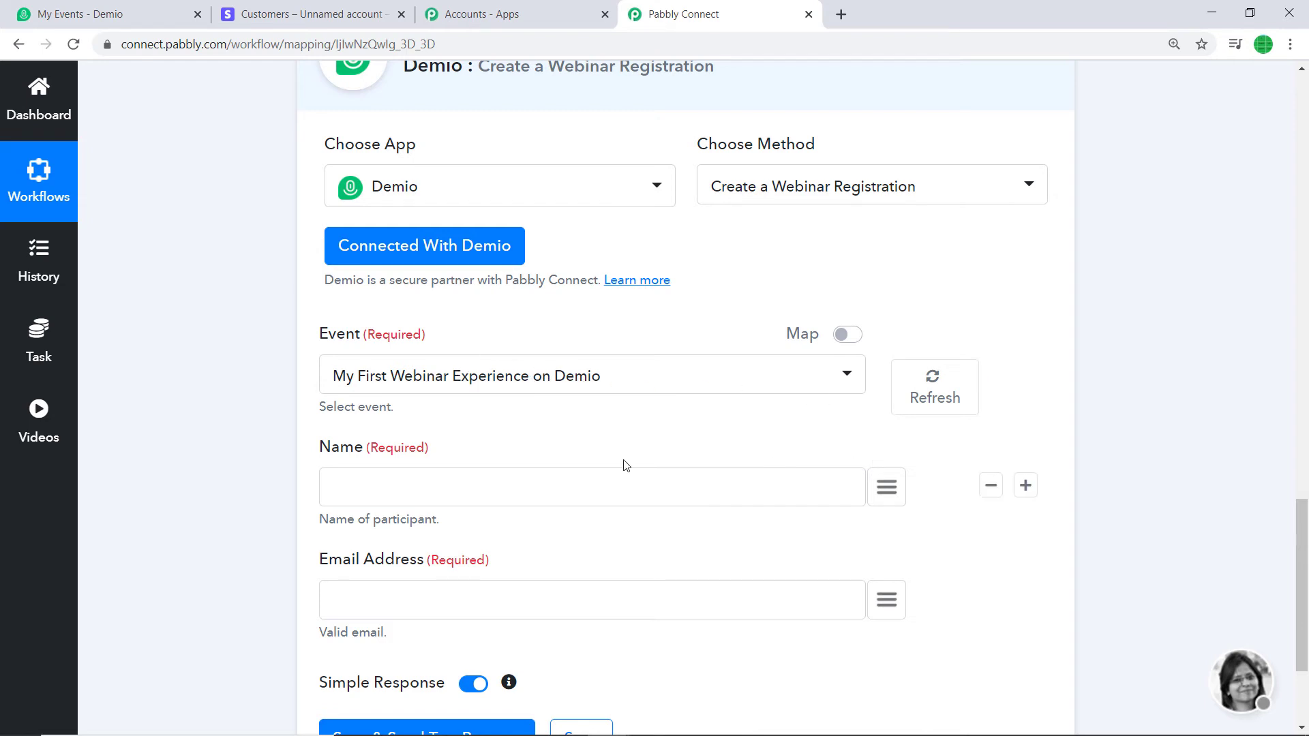
{"action": "scroll", "coordinate": [579, 411], "scroll_direction": "down", "scroll_amount": 1}
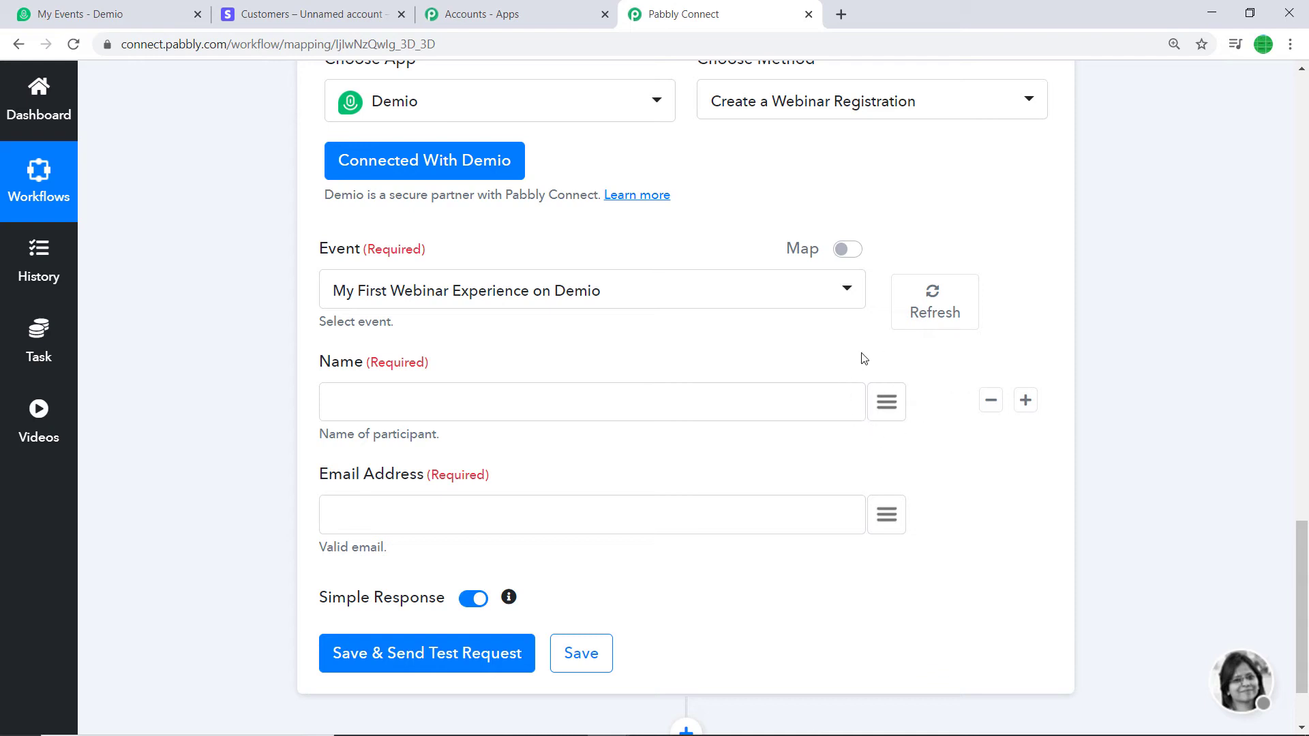
{"action": "left_click", "coordinate": [888, 402]}
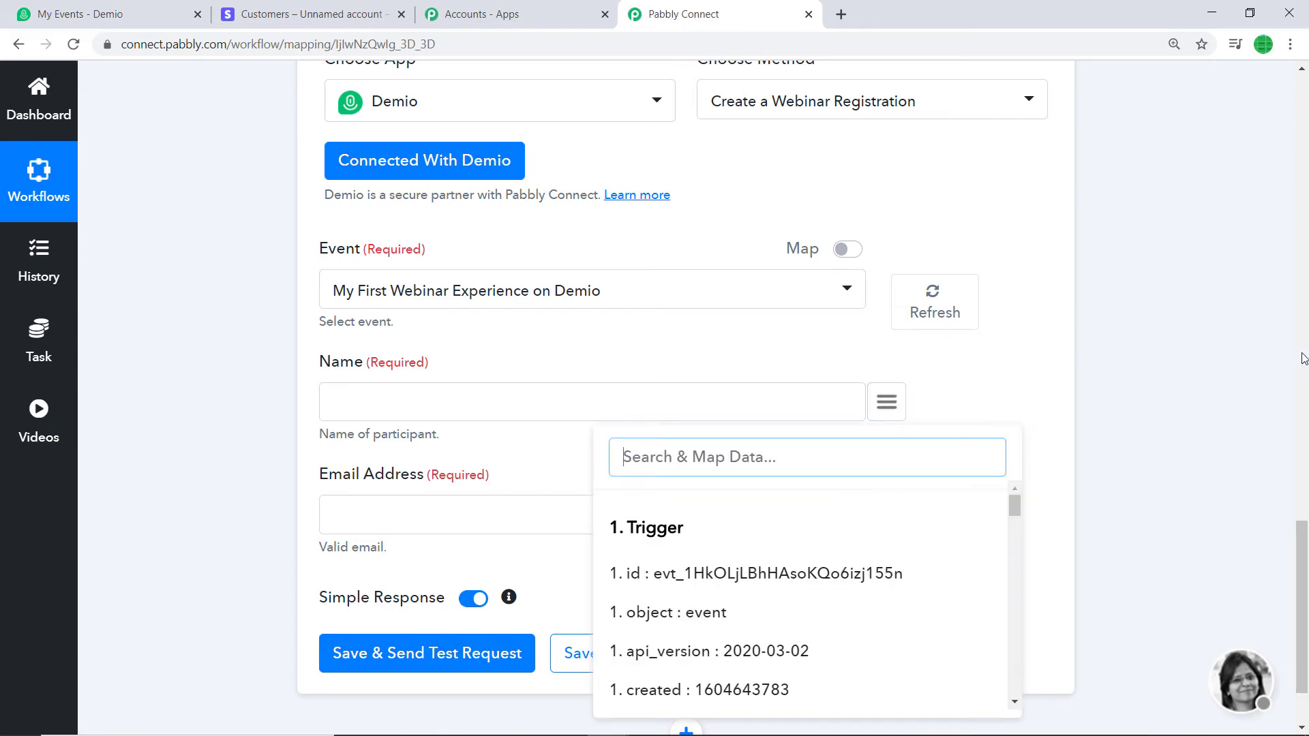
{"action": "left_click_drag", "start_coordinate": [1302, 544], "coordinate": [1306, 234]}
{"action": "left_click", "coordinate": [1161, 309]}
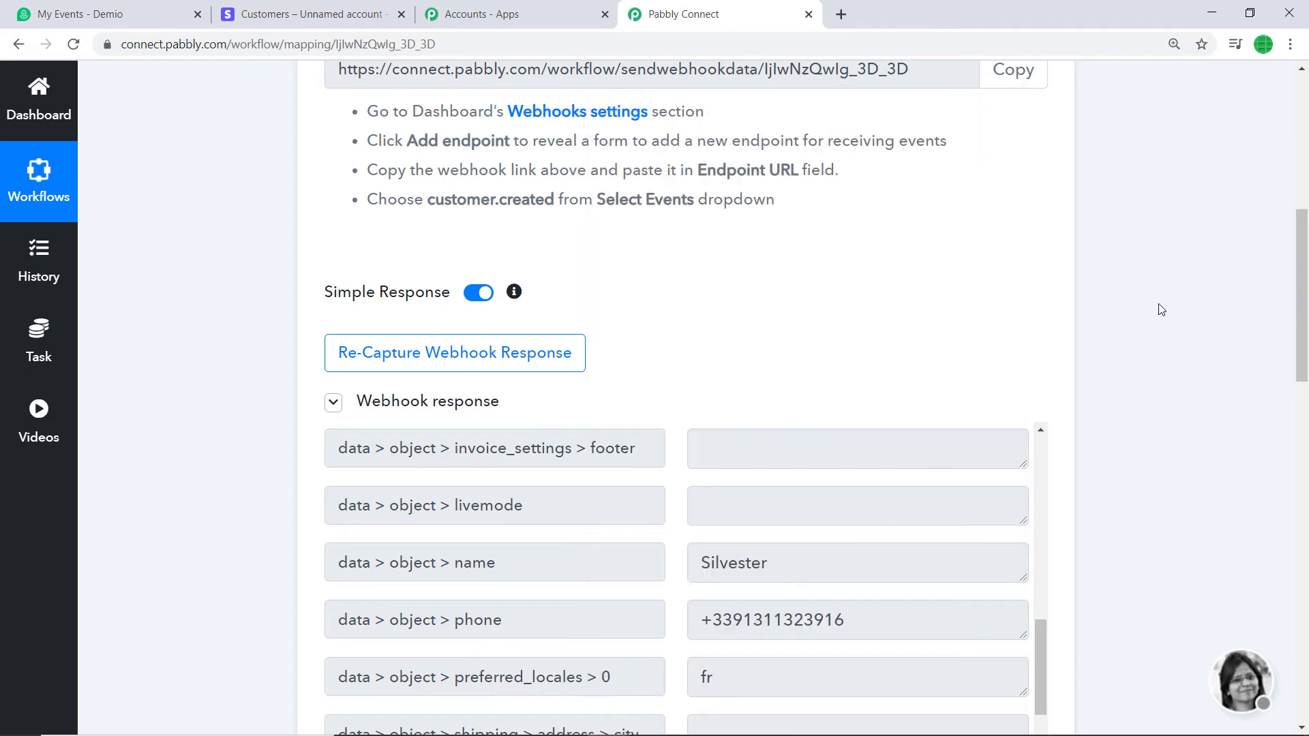
{"action": "scroll", "coordinate": [792, 499], "scroll_direction": "down", "scroll_amount": 3}
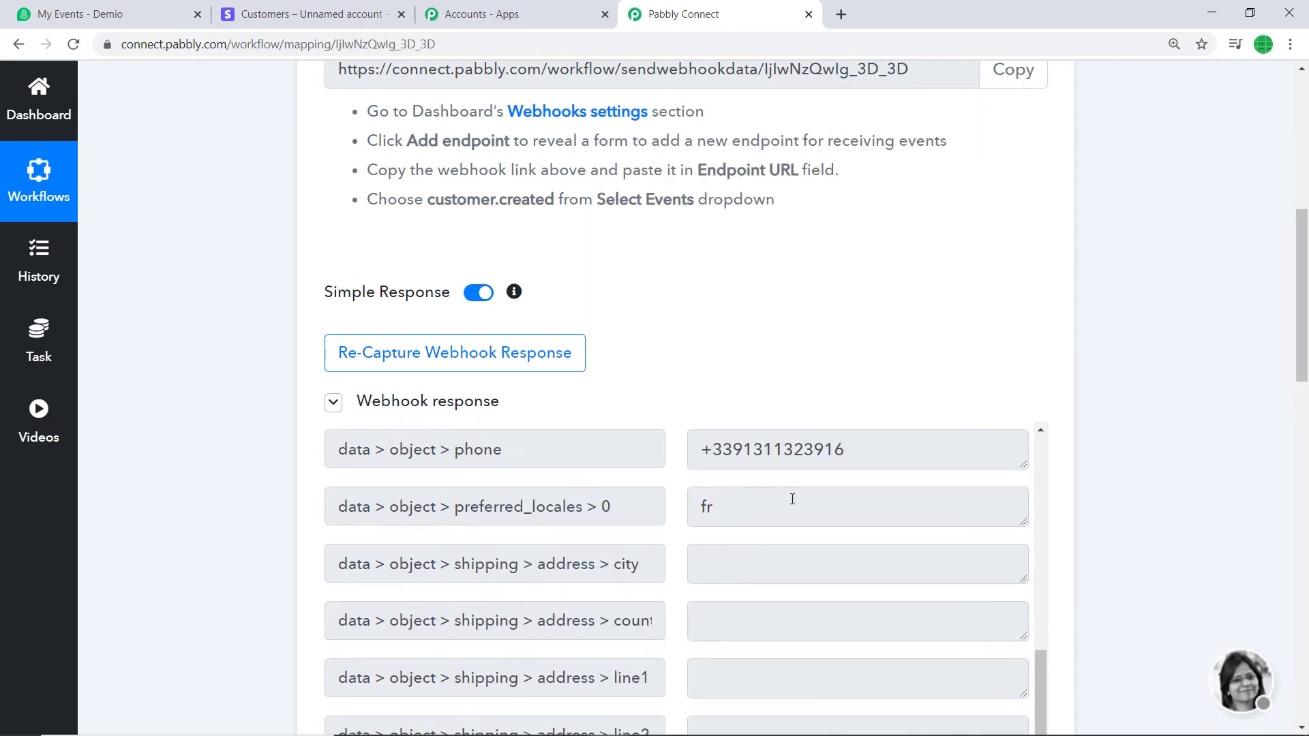
{"action": "left_click_drag", "start_coordinate": [1303, 280], "coordinate": [1298, 576]}
Map Name to the Stripe customer's name (data > object > name)
{"action": "left_click", "coordinate": [887, 454]}
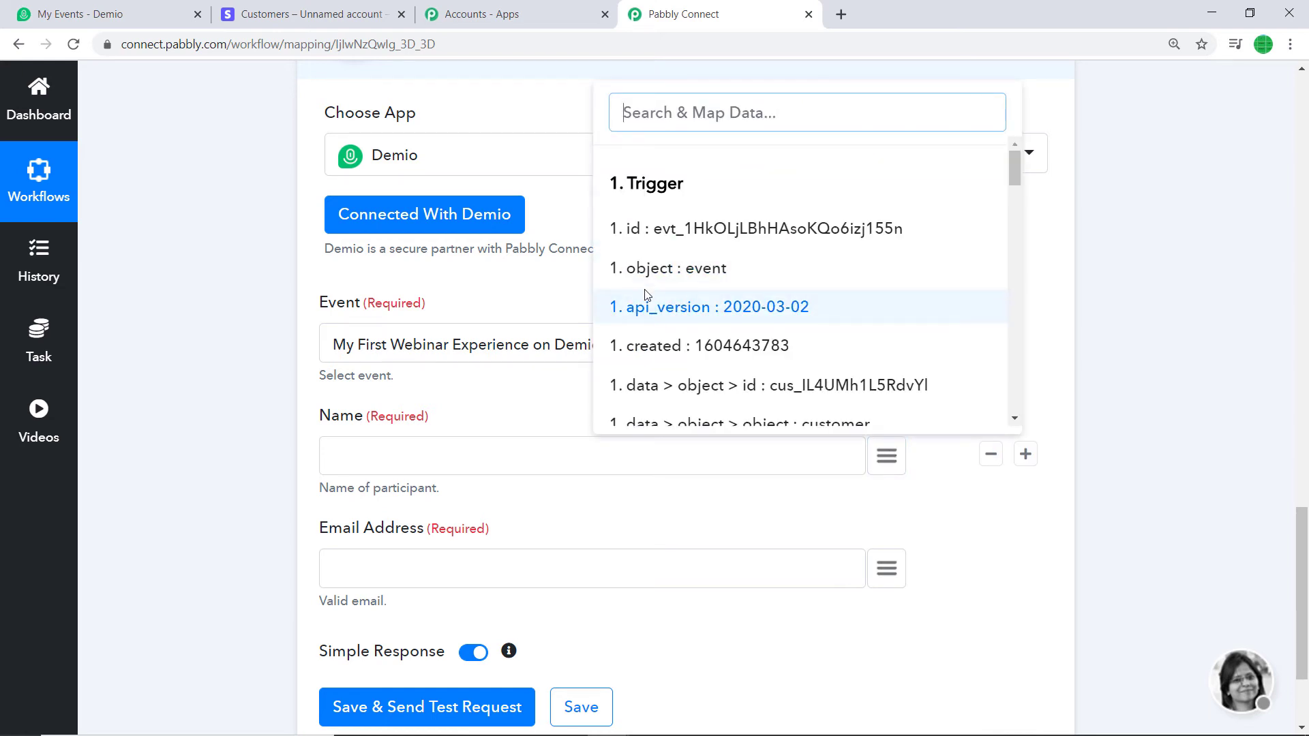
{"action": "type", "text": "name"}
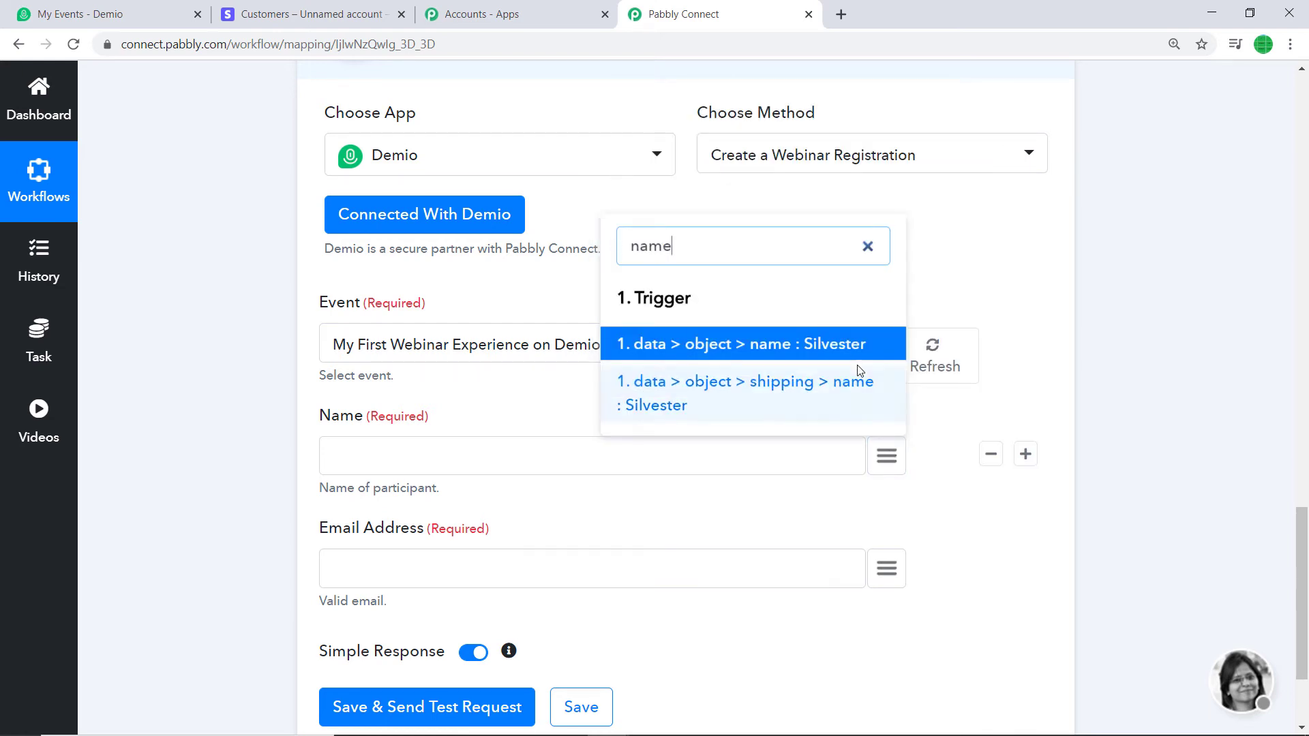
{"action": "left_click", "coordinate": [849, 351]}
Map Email Address to the Stripe customer's email (data > object > email)
{"action": "scroll", "coordinate": [817, 374], "scroll_direction": "down", "scroll_amount": 1}
{"action": "scroll", "coordinate": [816, 375], "scroll_direction": "down", "scroll_amount": 2}
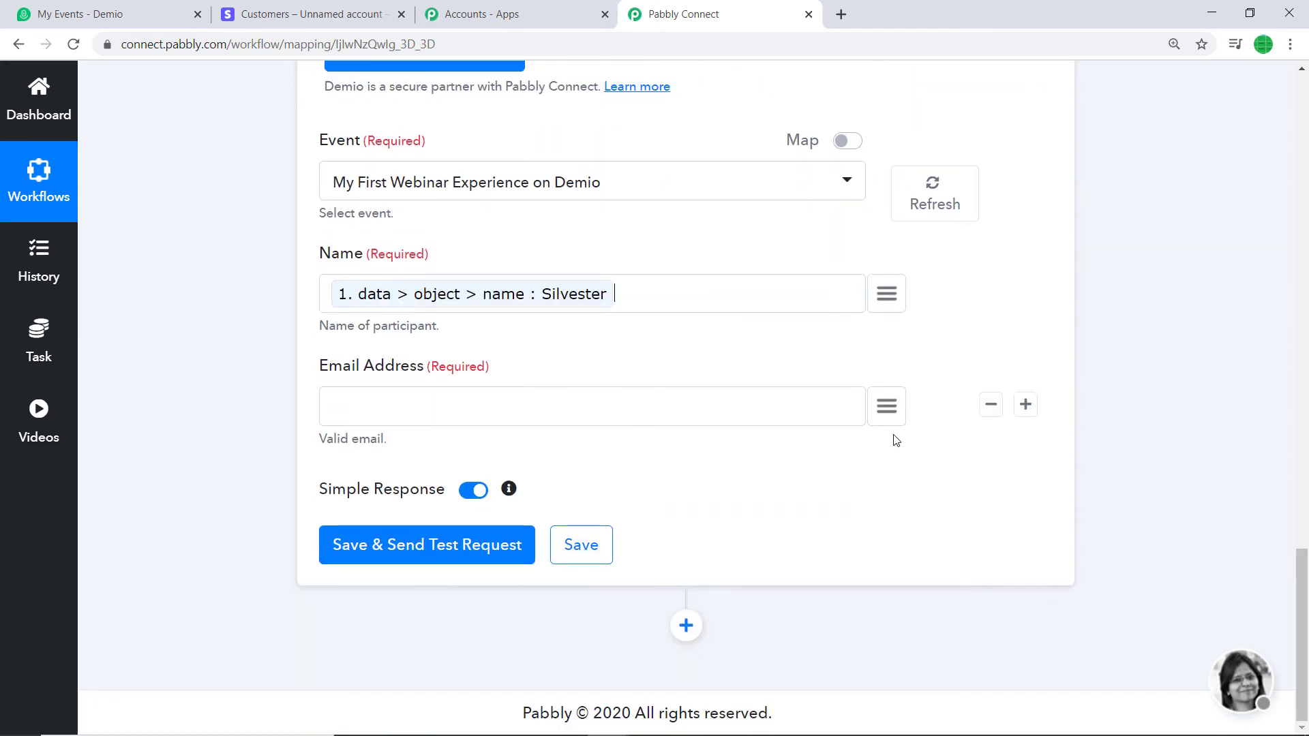
{"action": "left_click", "coordinate": [898, 418]}
{"action": "type", "text": "emai"}
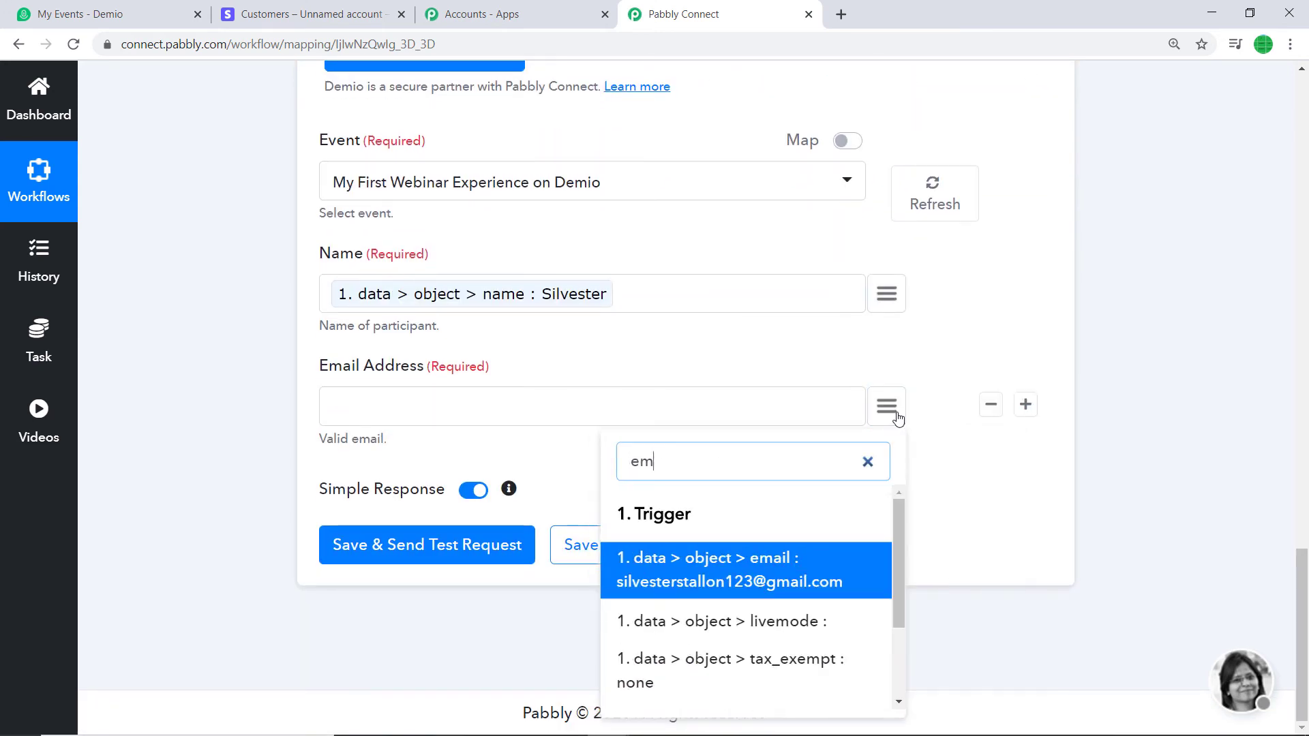
{"action": "left_click", "coordinate": [797, 568]}
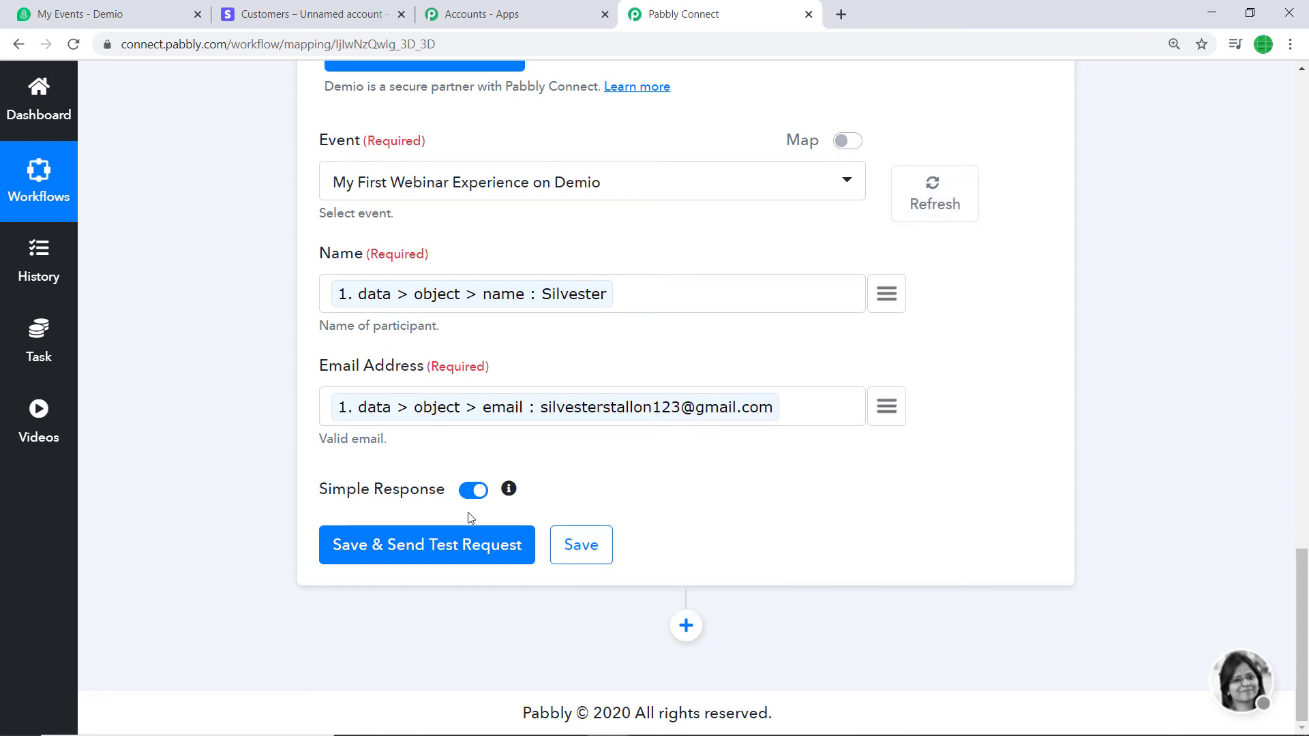
Save the Demio action and send a test registration, confirming the hash and join link response
{"action": "left_click", "coordinate": [476, 553]}
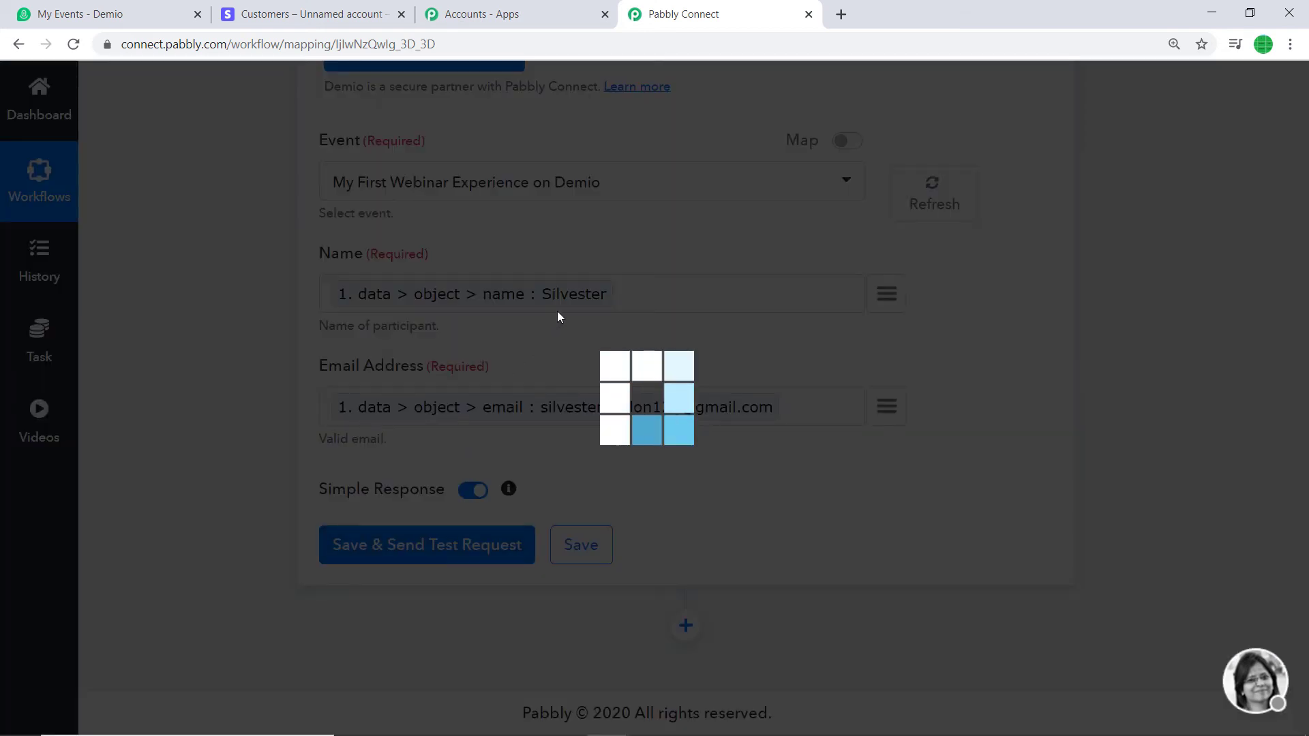
{"action": "scroll", "coordinate": [614, 363], "scroll_direction": "down", "scroll_amount": 1}
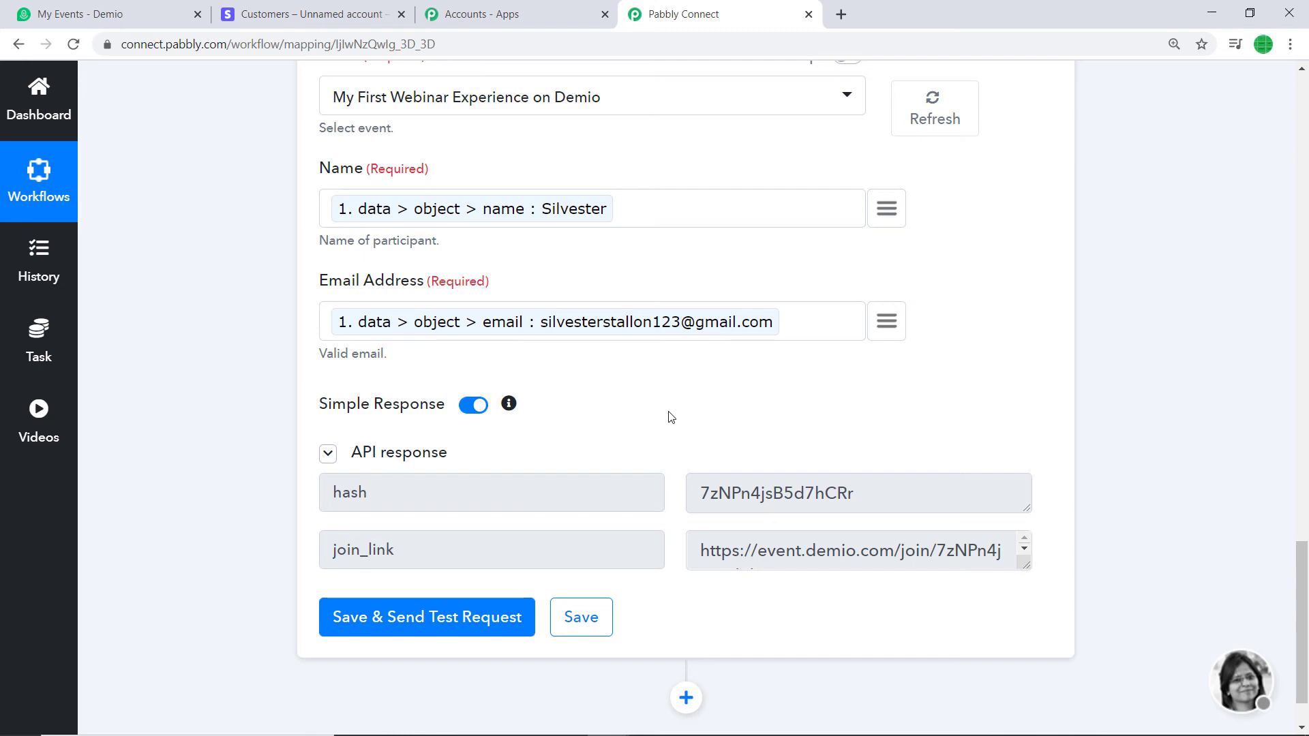
{"action": "left_click", "coordinate": [117, 11]}
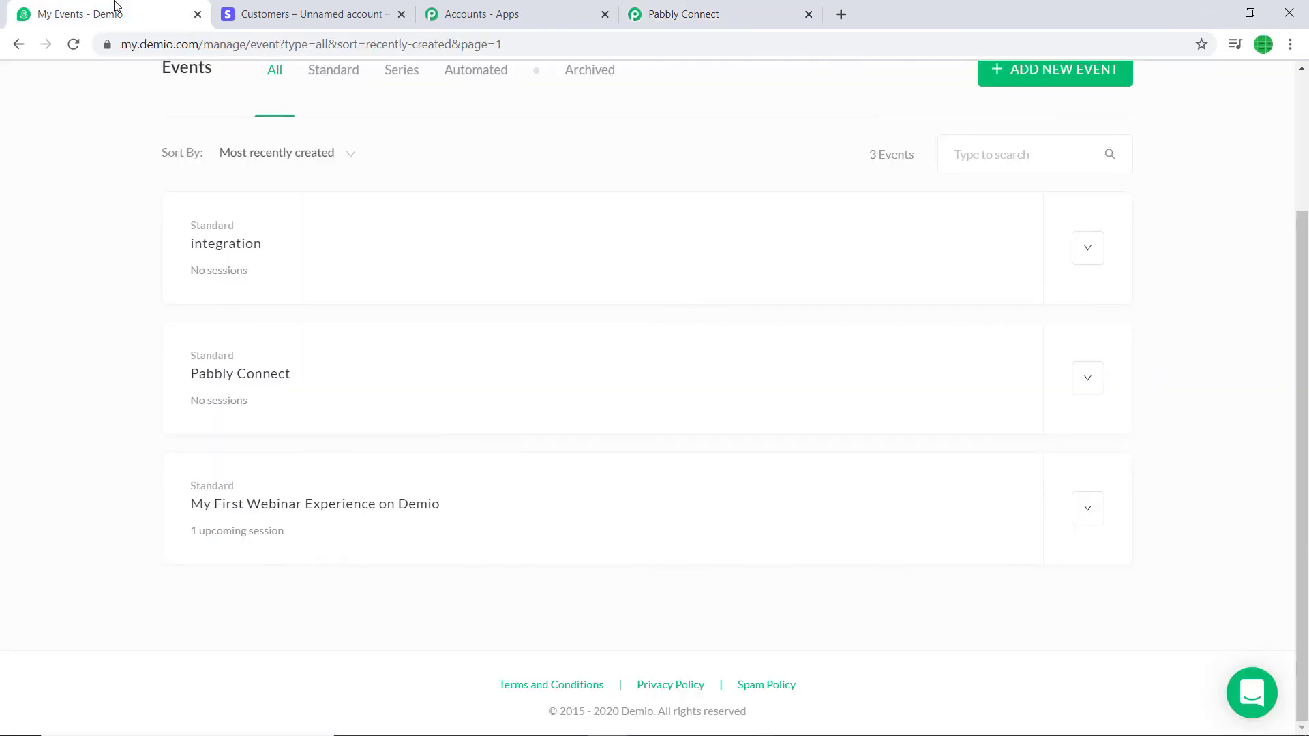
View the registered people for the My First Webinar Experience on Demio event, showing 66 registrants
{"action": "left_click", "coordinate": [289, 505]}
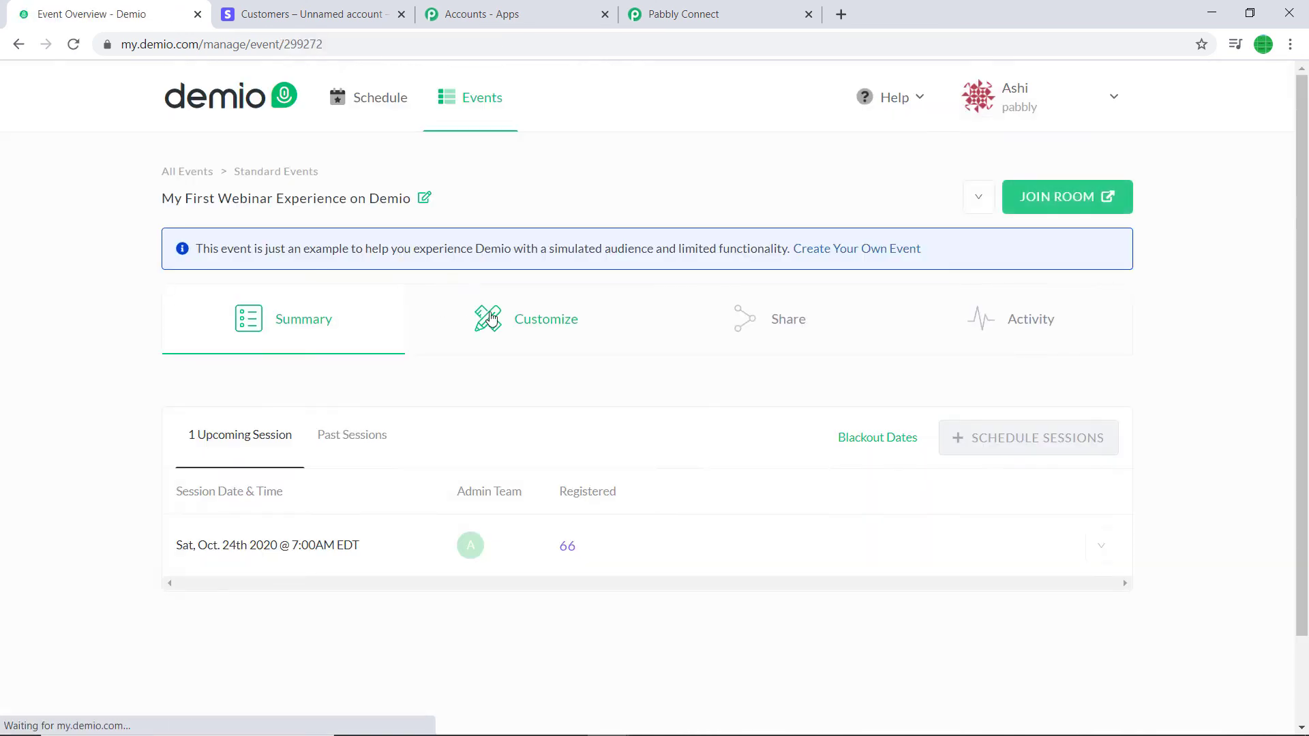
{"action": "left_click", "coordinate": [568, 546]}
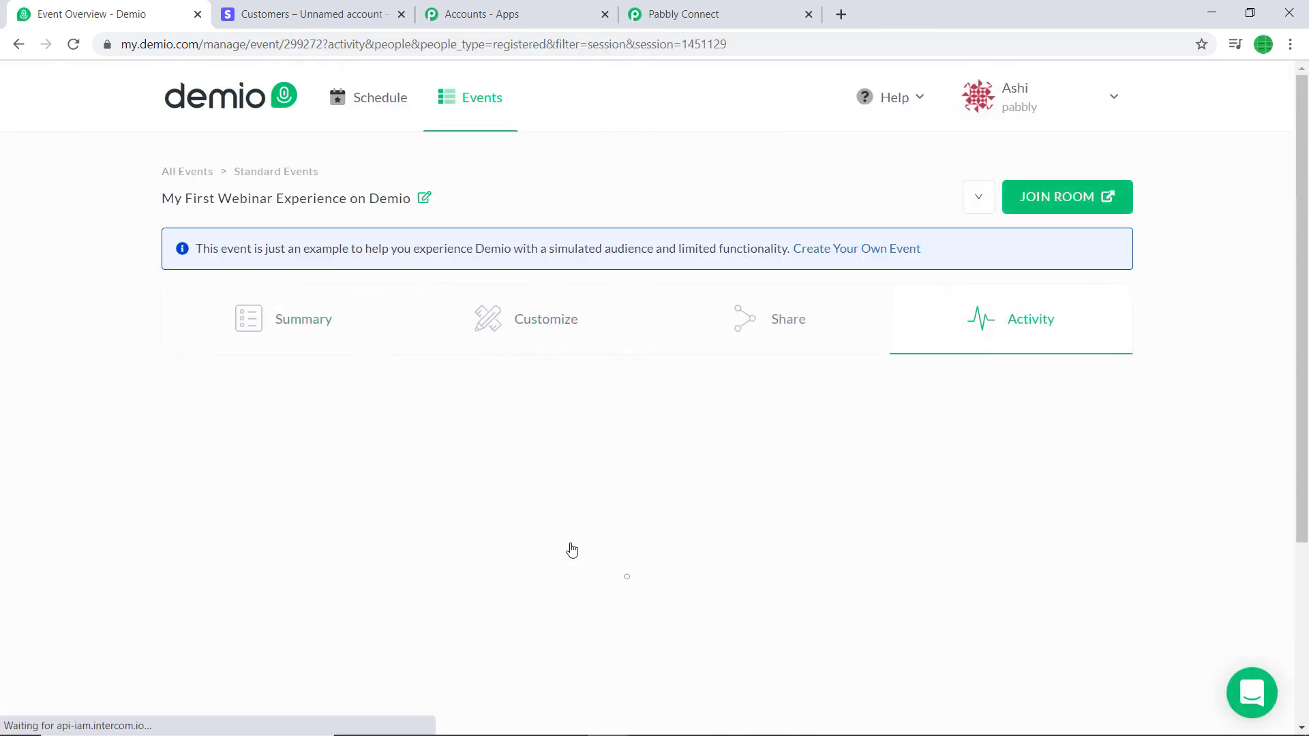
{"action": "scroll", "coordinate": [654, 266], "scroll_direction": "down", "scroll_amount": 5}
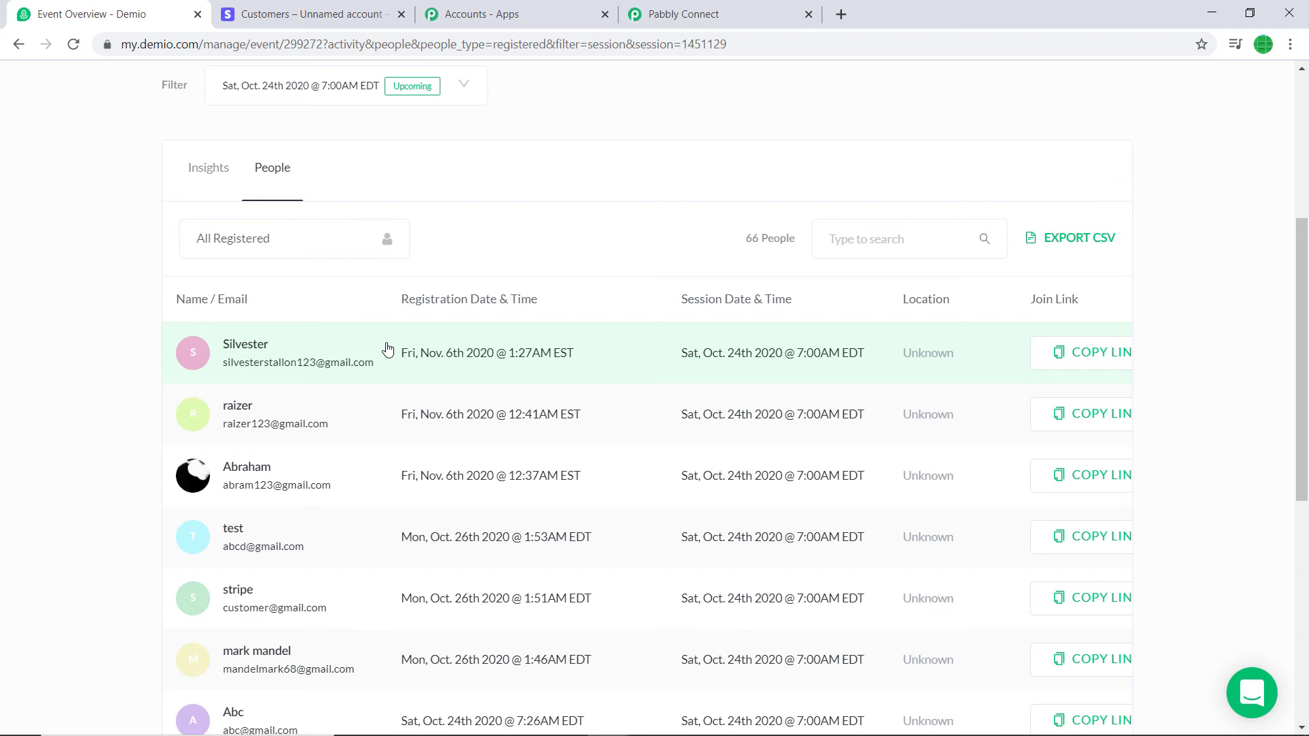
{"action": "left_click", "coordinate": [713, 9]}
Collapse the Demio action and Stripe trigger steps so only their summaries show
{"action": "scroll", "coordinate": [1262, 281], "scroll_direction": "up", "scroll_amount": 5}
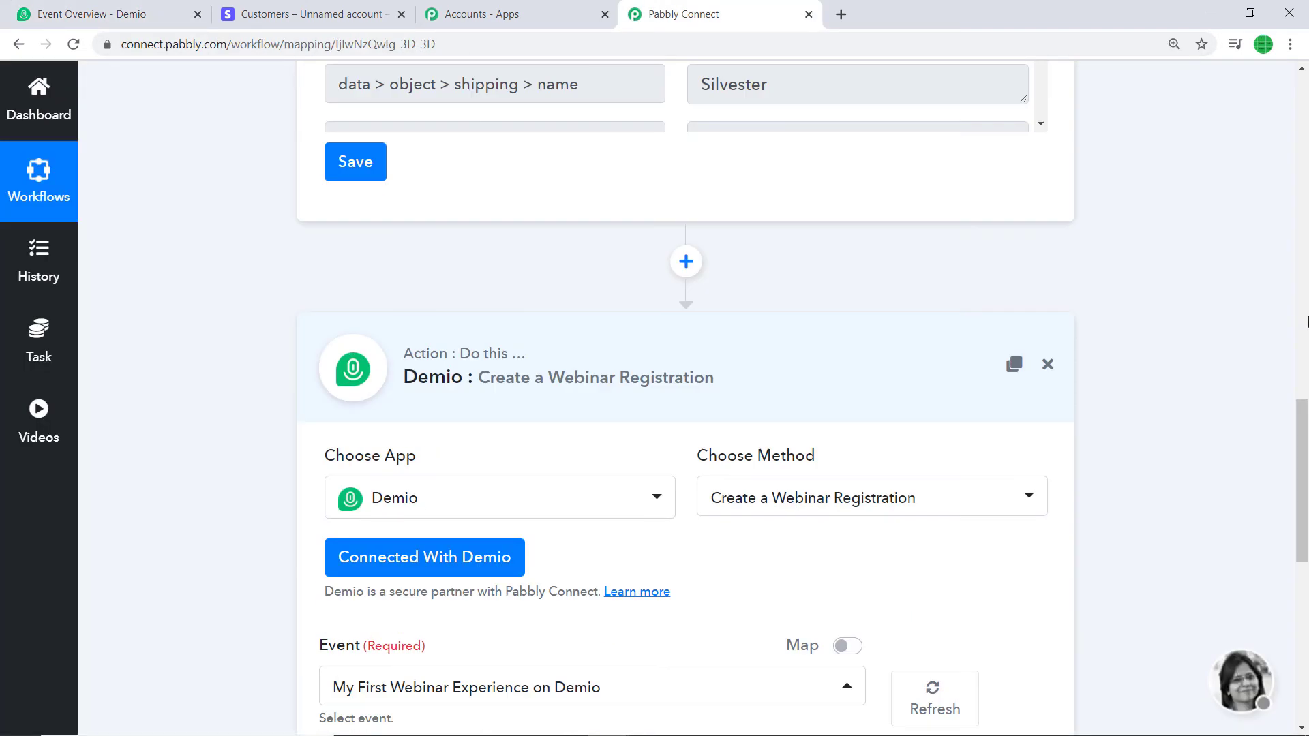
{"action": "left_click", "coordinate": [805, 347]}
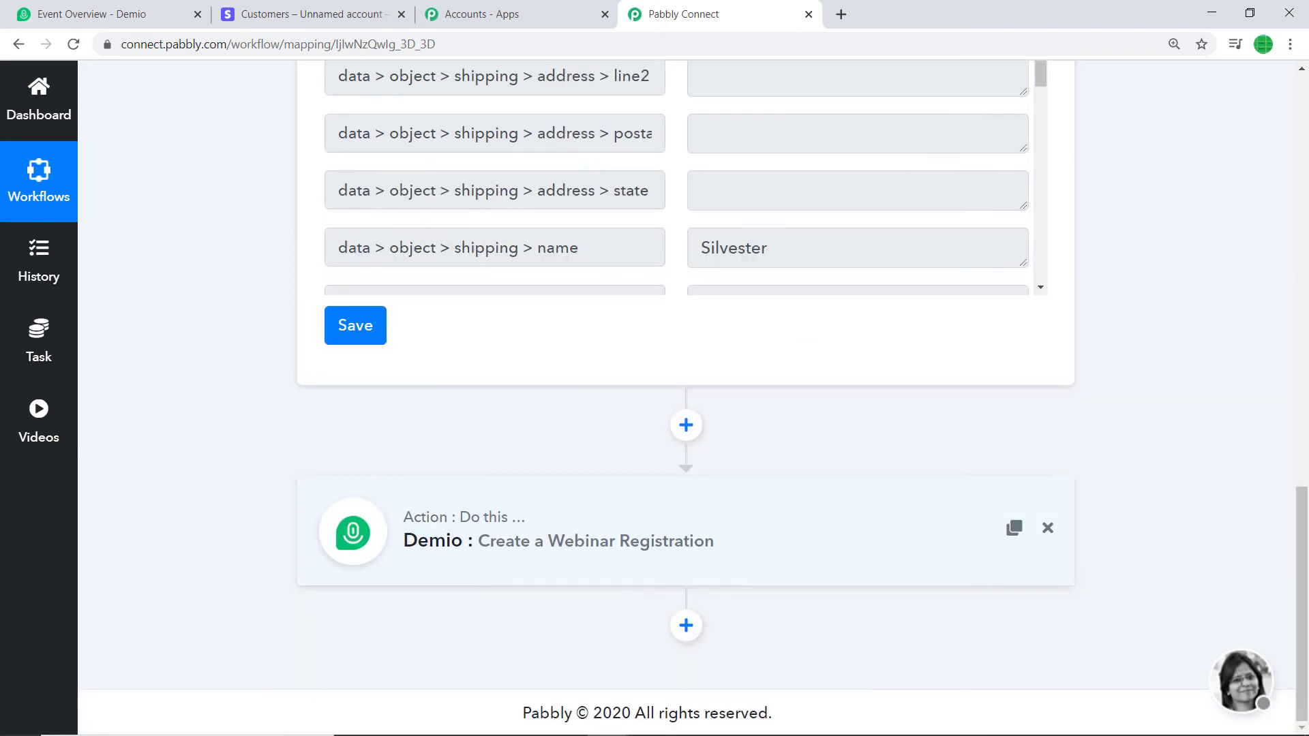
{"action": "scroll", "coordinate": [1263, 273], "scroll_direction": "up", "scroll_amount": 15}
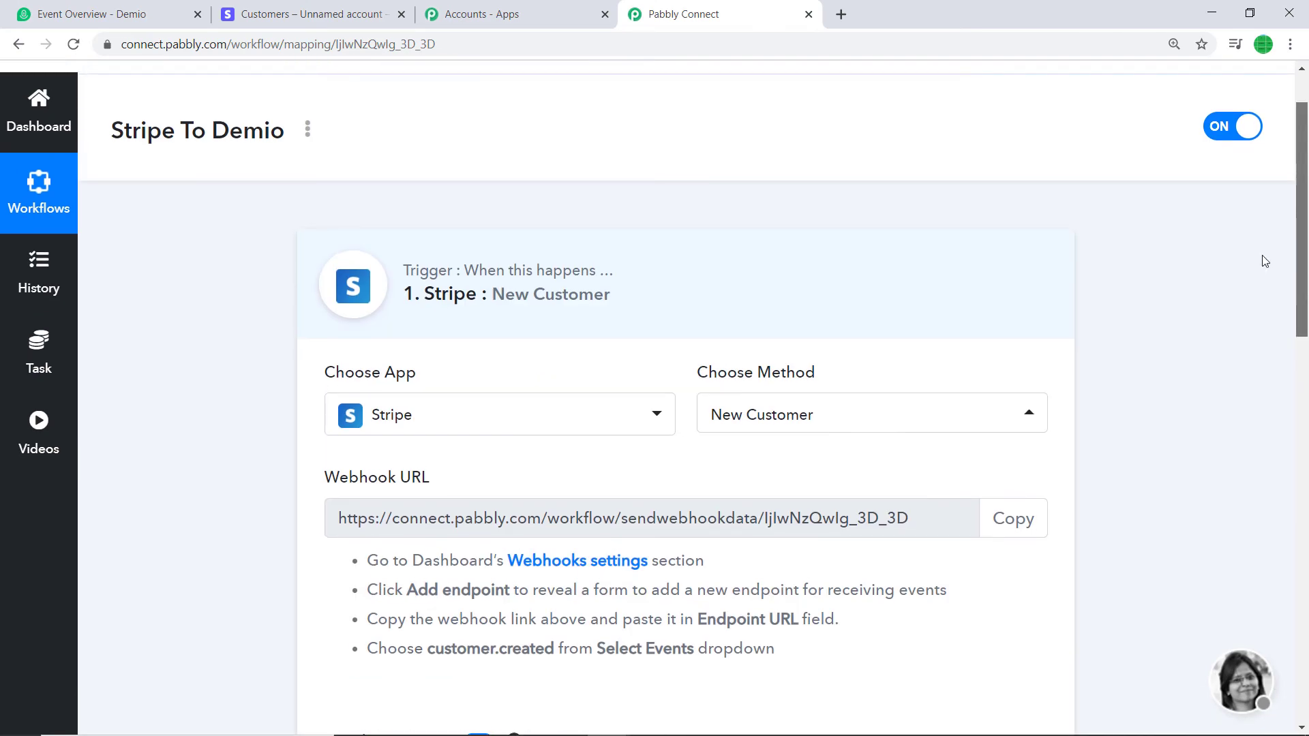
{"action": "left_click", "coordinate": [757, 279]}
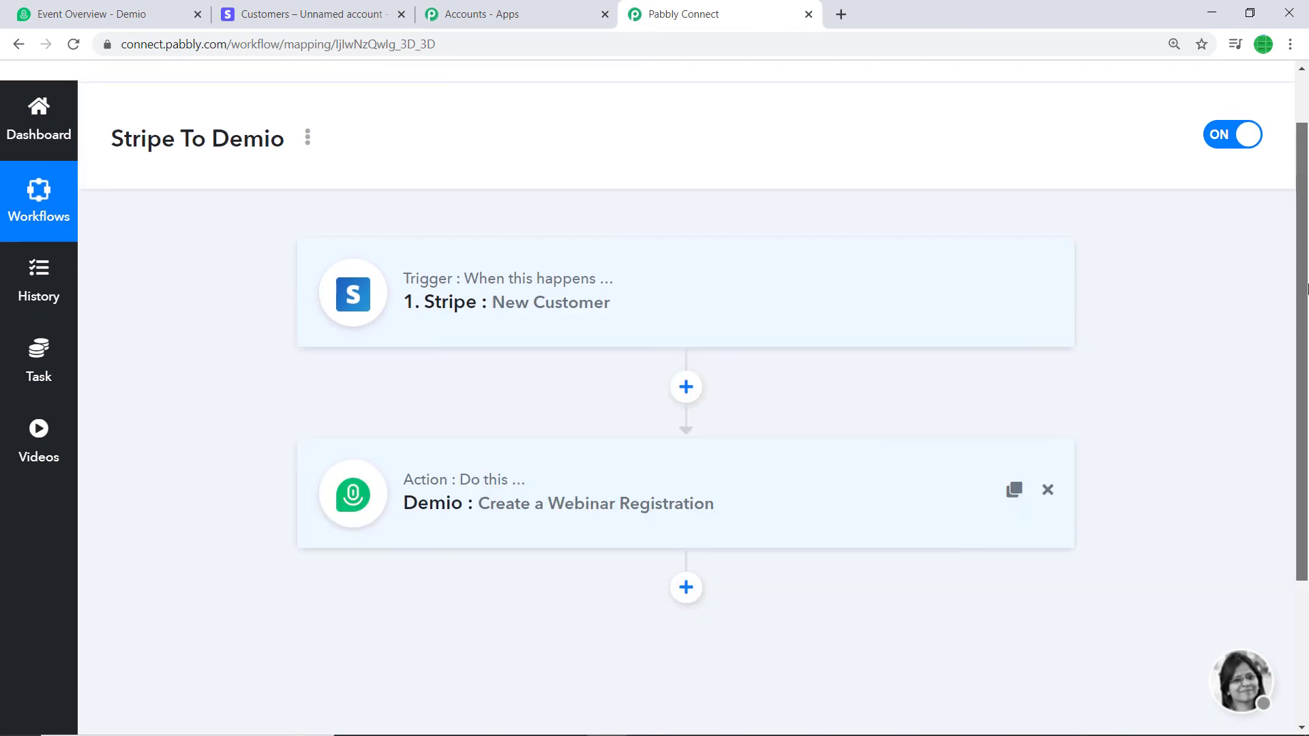
{"action": "left_click_drag", "start_coordinate": [1305, 289], "coordinate": [1306, 283]}
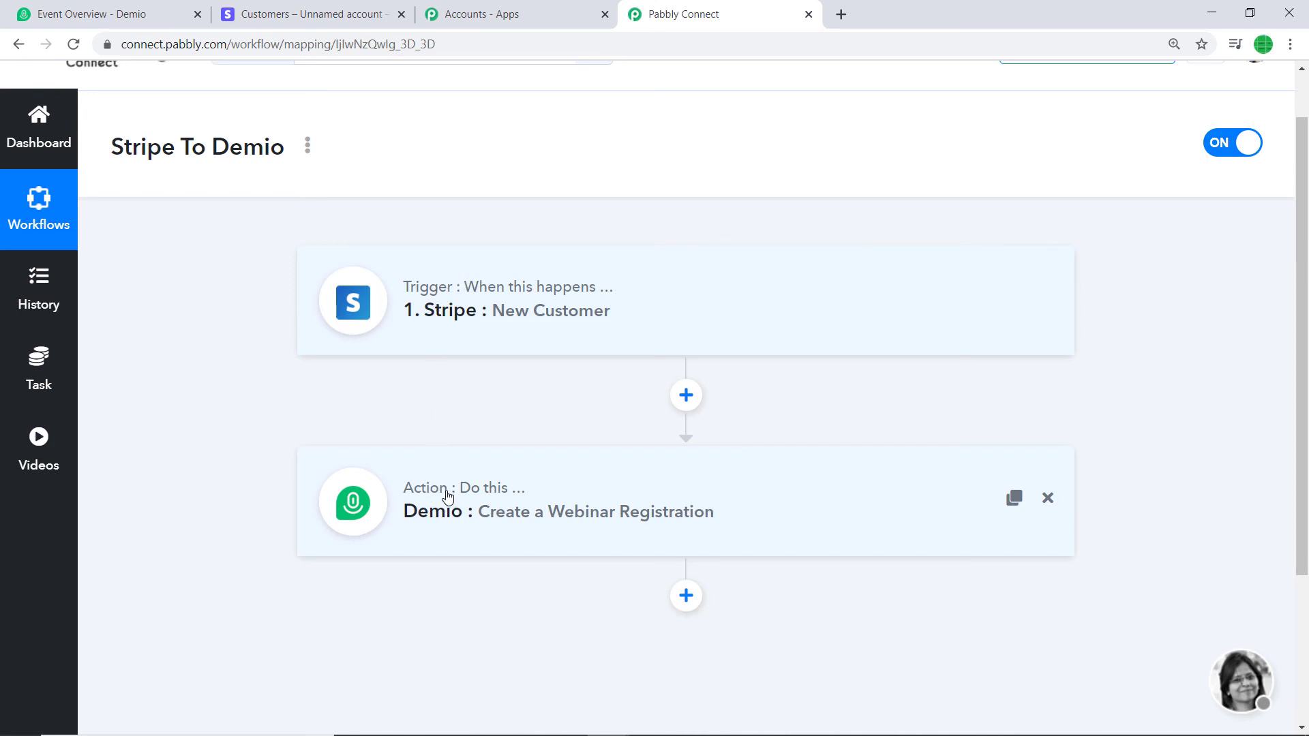
Start a new Stripe customer with the customer's name, e-mail and description 'random'
{"action": "left_click", "coordinate": [324, 6]}
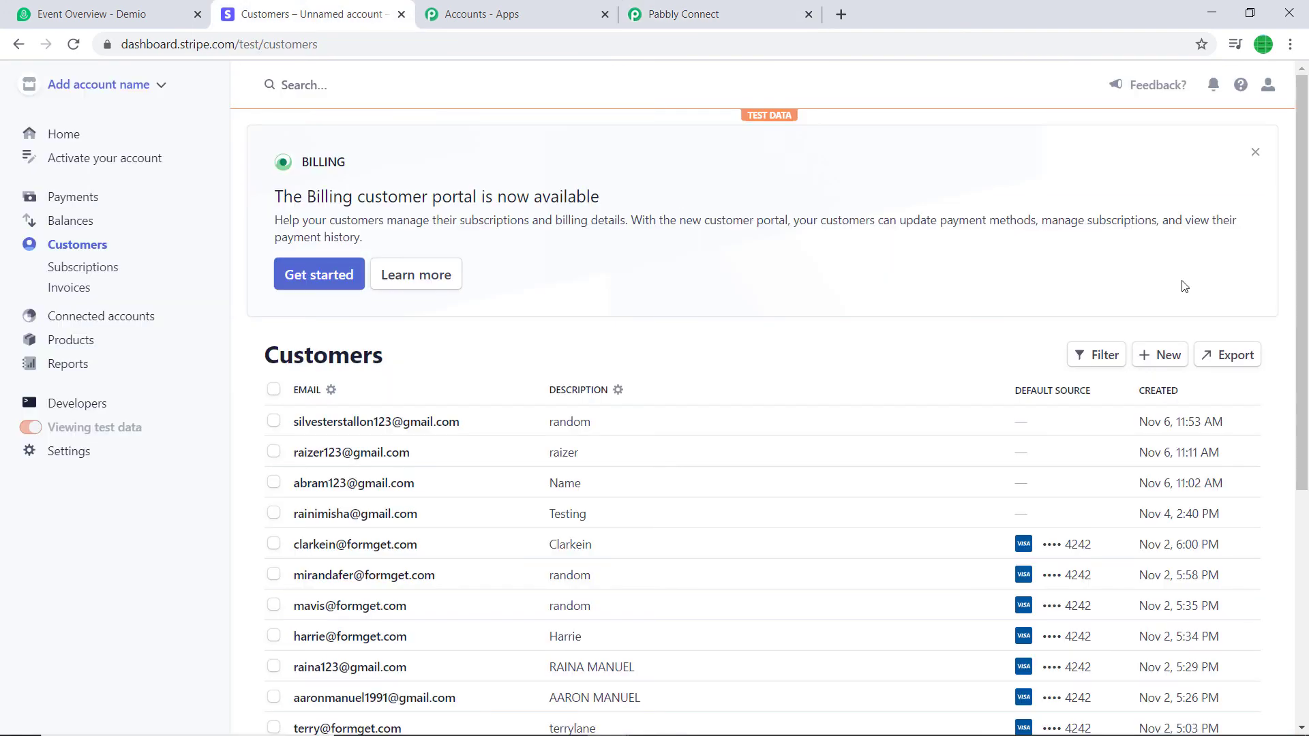
{"action": "left_click", "coordinate": [1135, 353]}
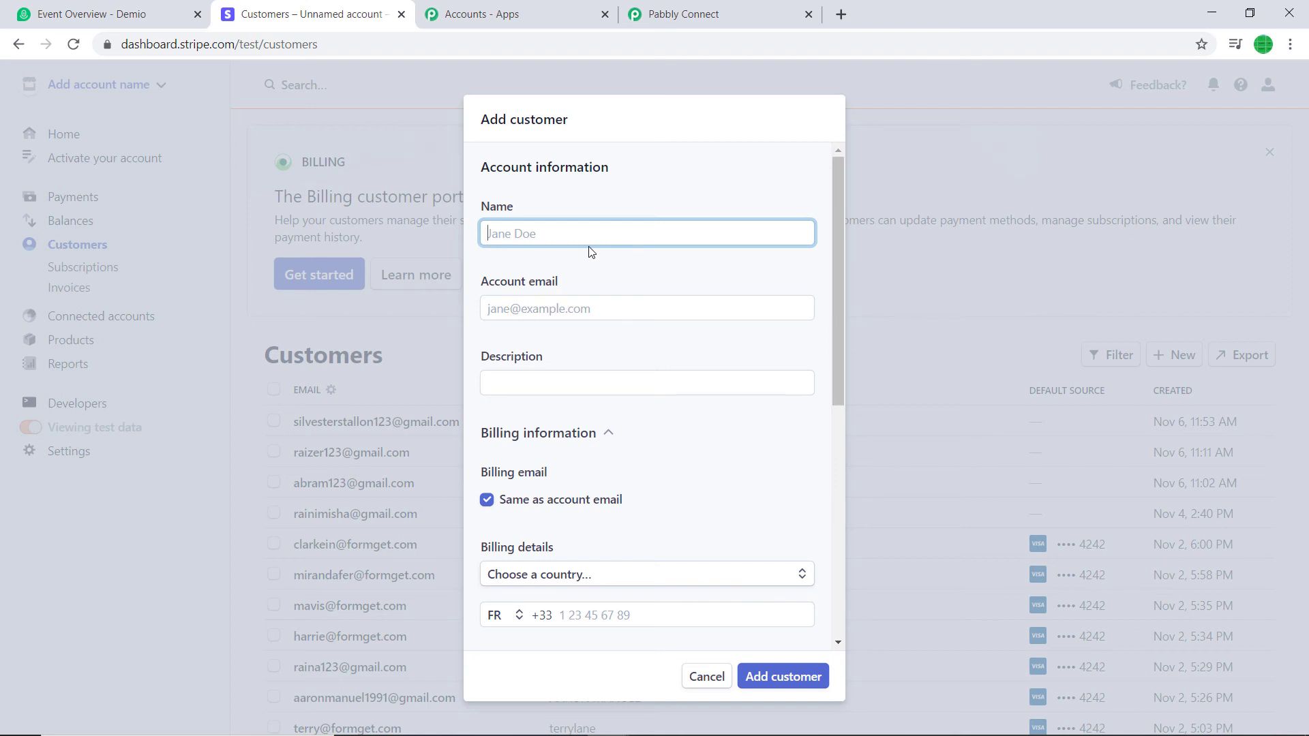
{"action": "left_click", "coordinate": [604, 307]}
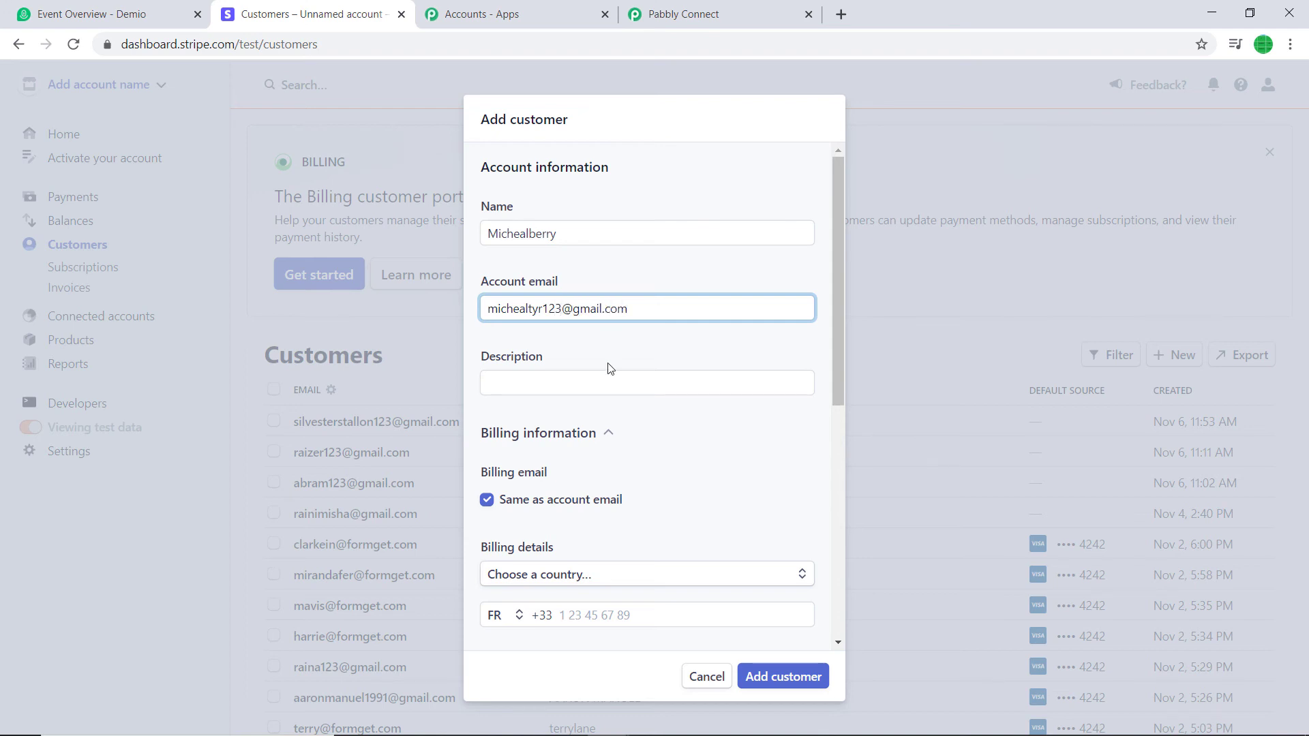
{"action": "left_click", "coordinate": [600, 384]}
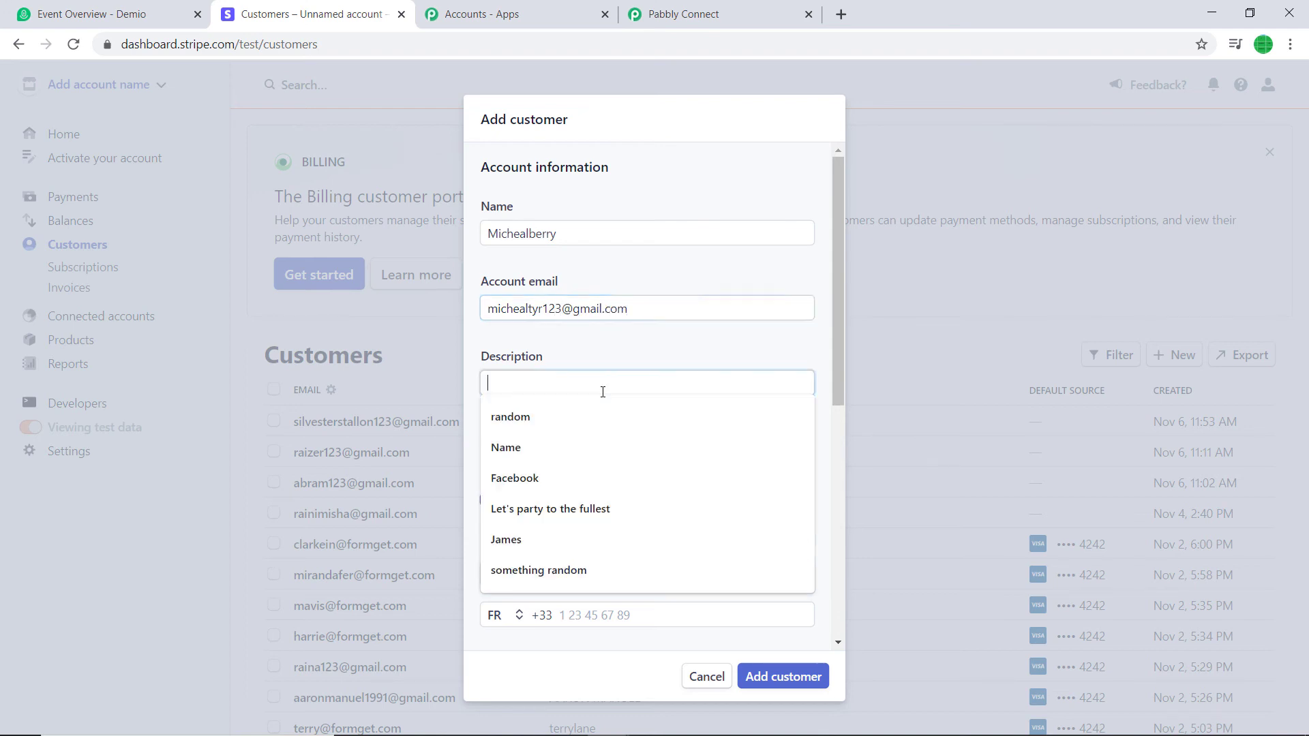
{"action": "left_click", "coordinate": [582, 414]}
{"action": "scroll", "coordinate": [596, 437], "scroll_direction": "down", "scroll_amount": 2}
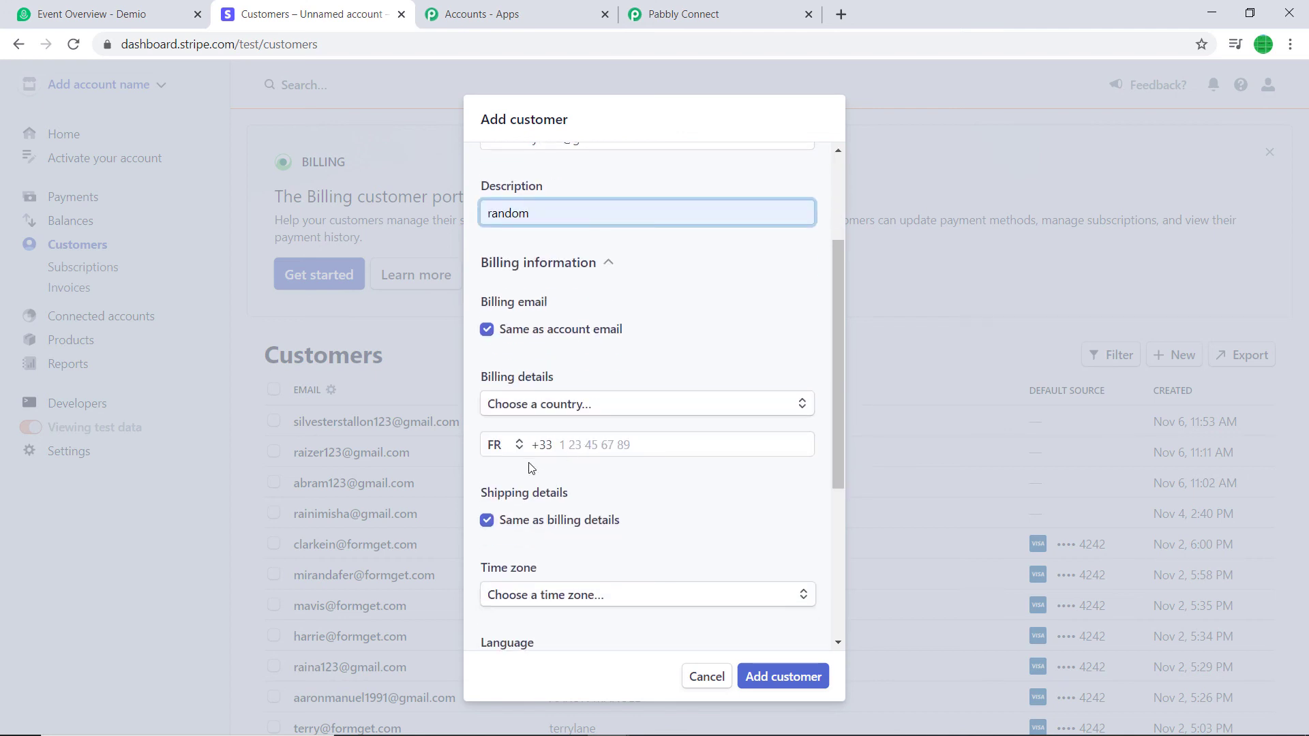
Set the phone country code to IN (+91) and enter the customer's phone number
{"action": "left_click", "coordinate": [586, 439]}
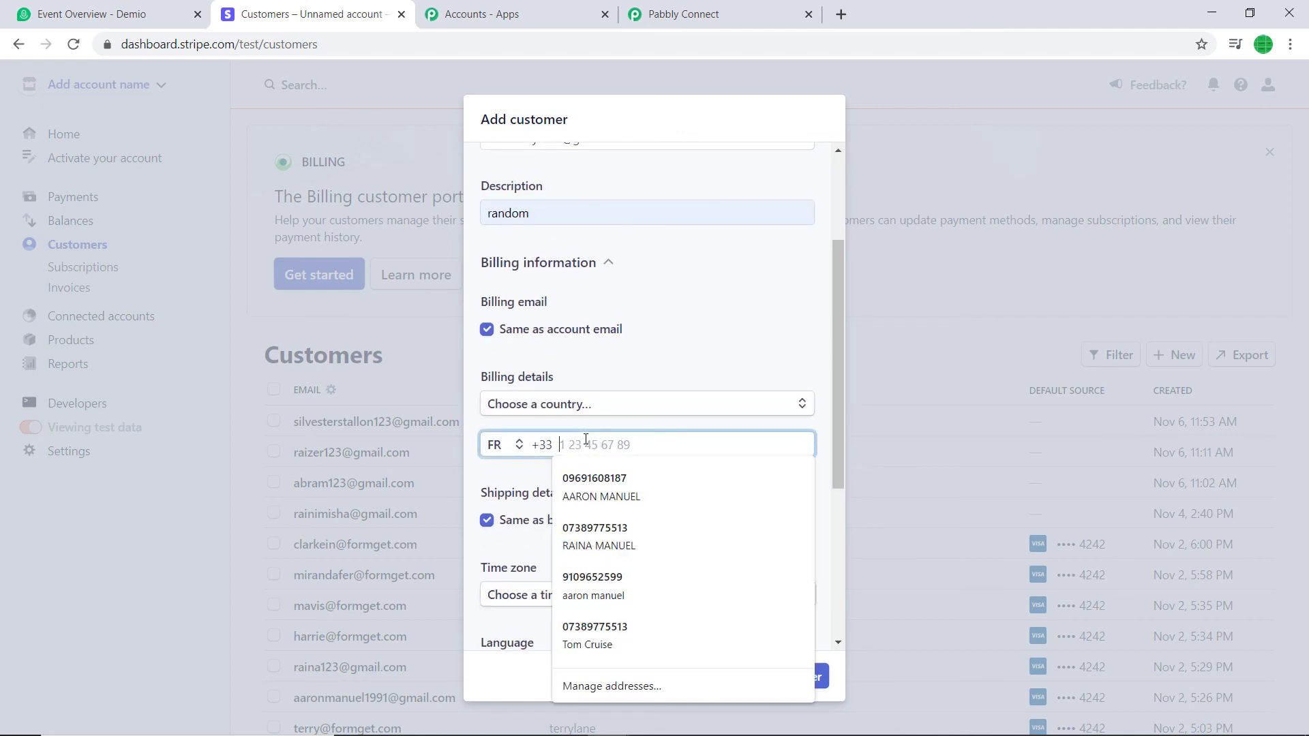
{"action": "left_click", "coordinate": [566, 406]}
{"action": "key", "text": "Escape"}
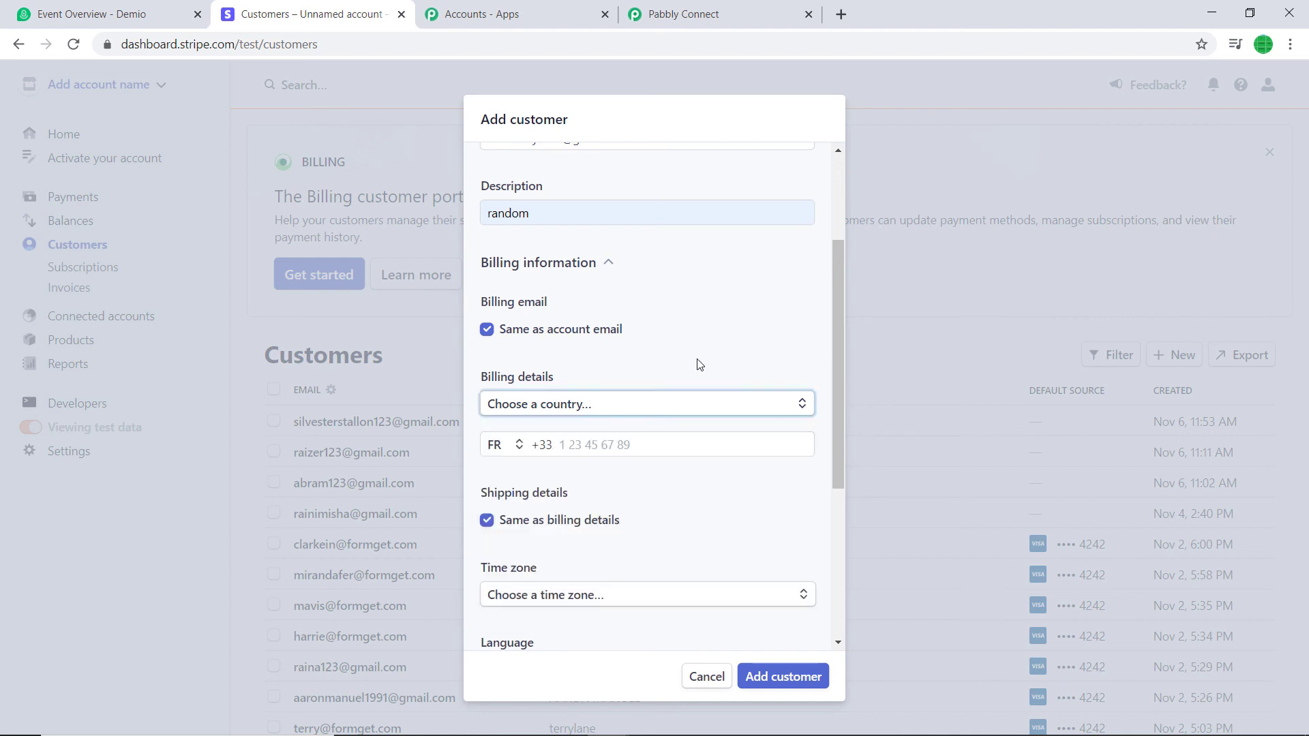
{"action": "left_click", "coordinate": [517, 453]}
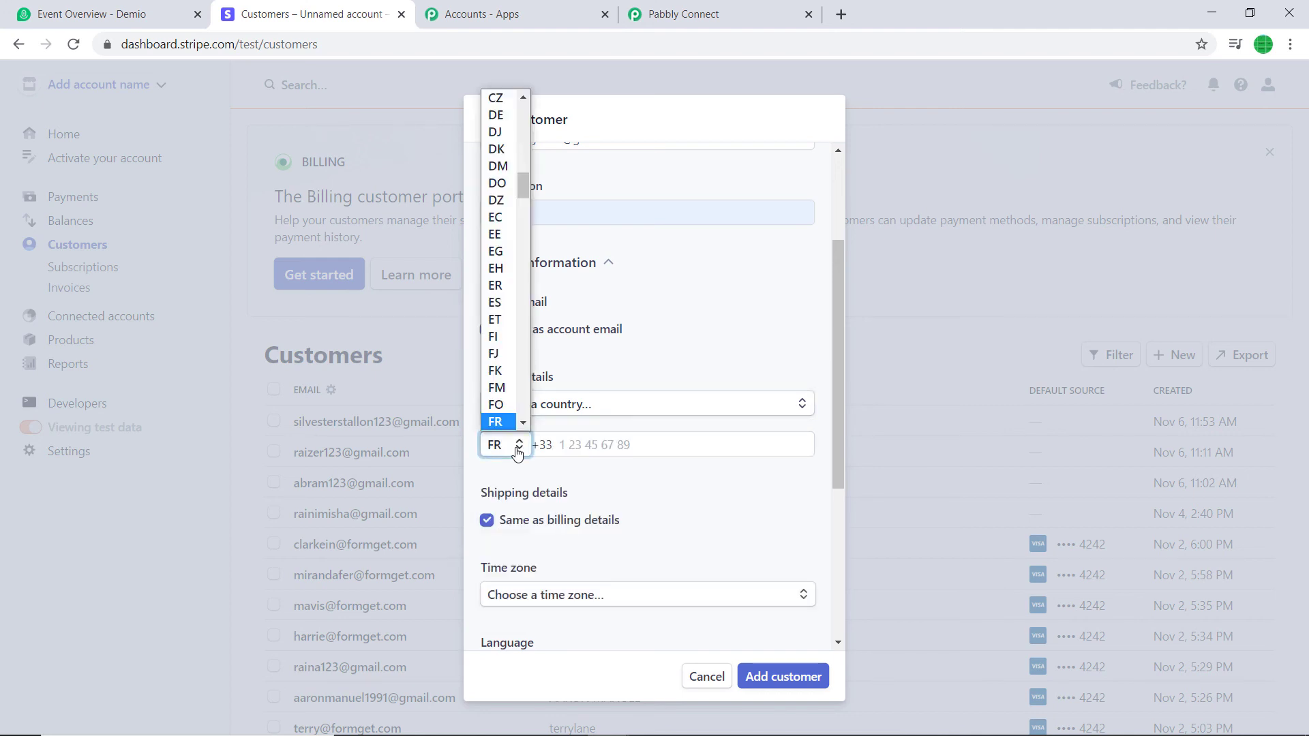
{"action": "type", "text": "in"}
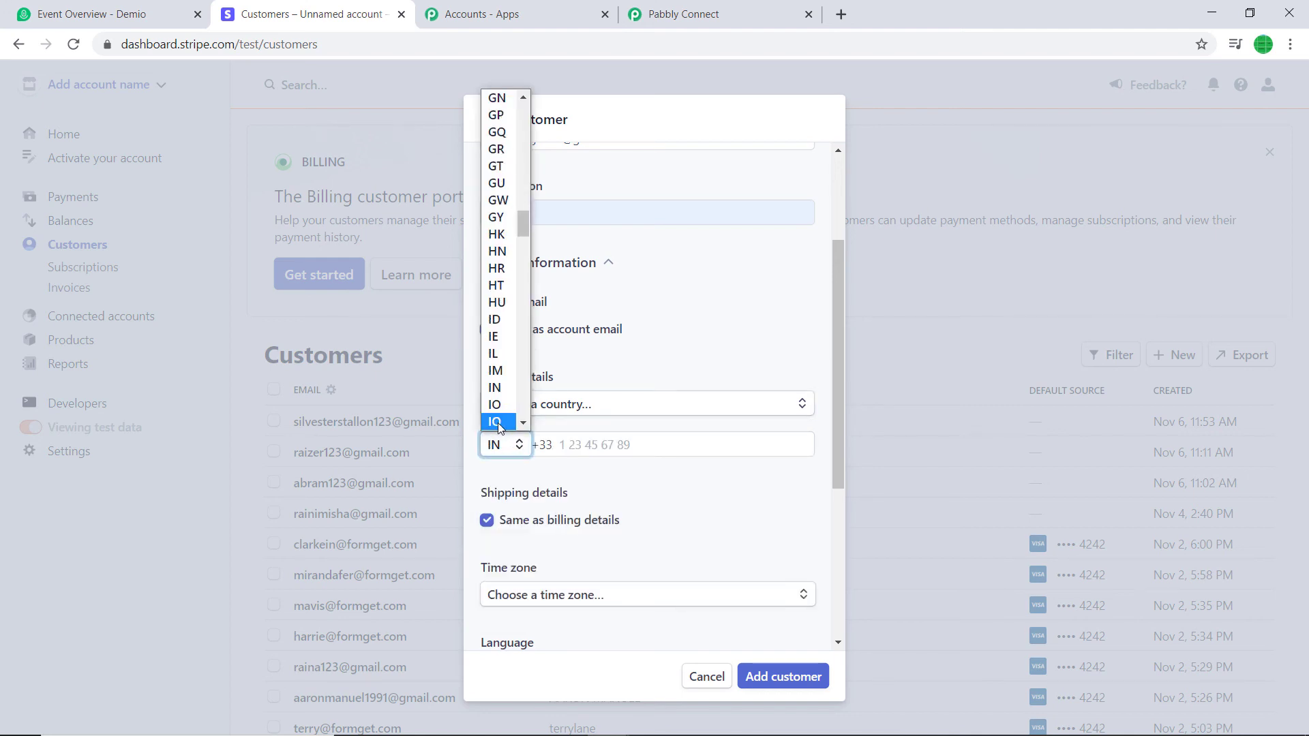
{"action": "left_click", "coordinate": [495, 387]}
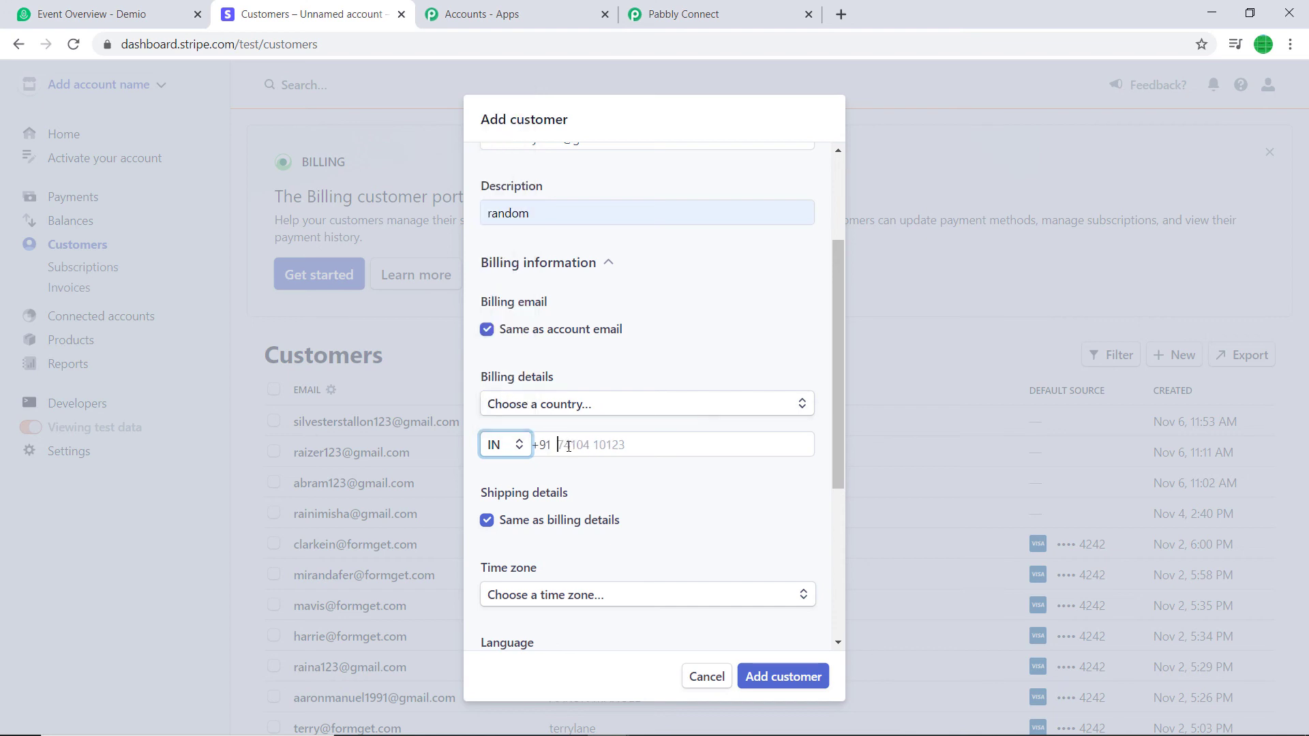
{"action": "left_click", "coordinate": [569, 446]}
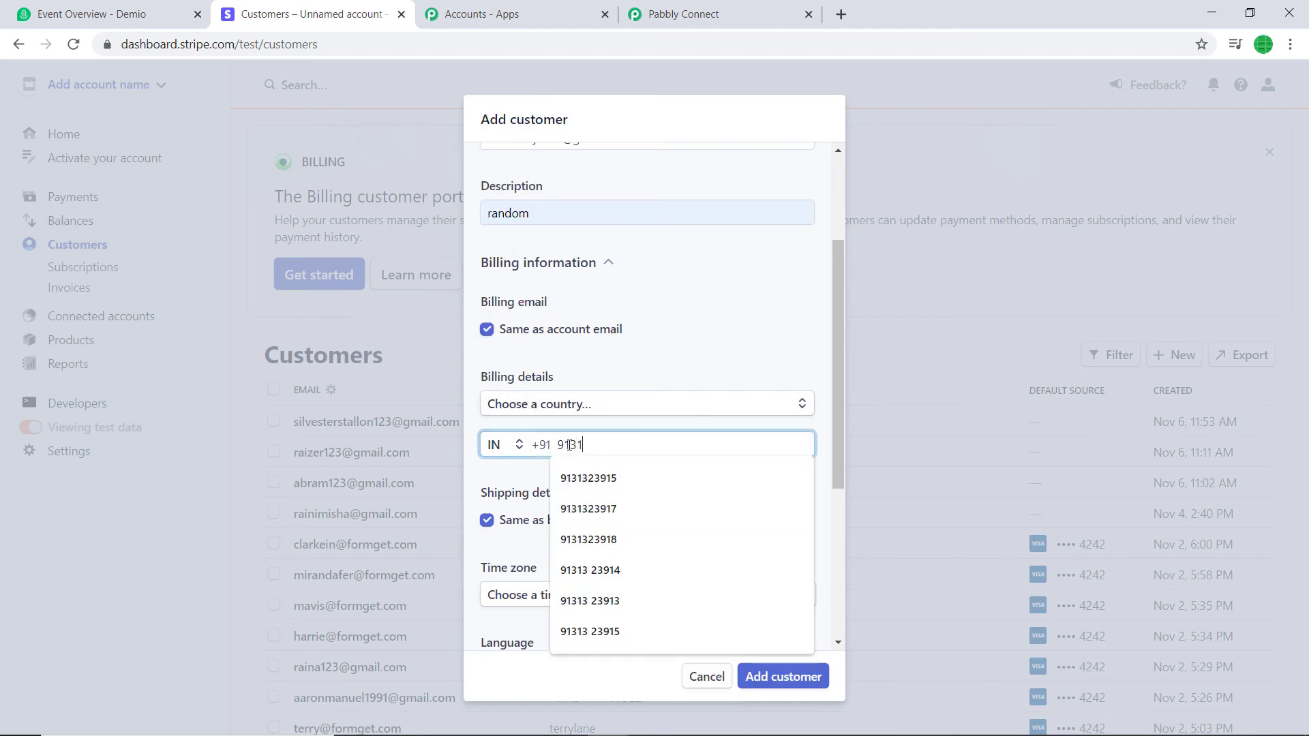
Give the customer language English and currency INR - Indian Rupee, then add them
{"action": "scroll", "coordinate": [631, 540], "scroll_direction": "down", "scroll_amount": 3}
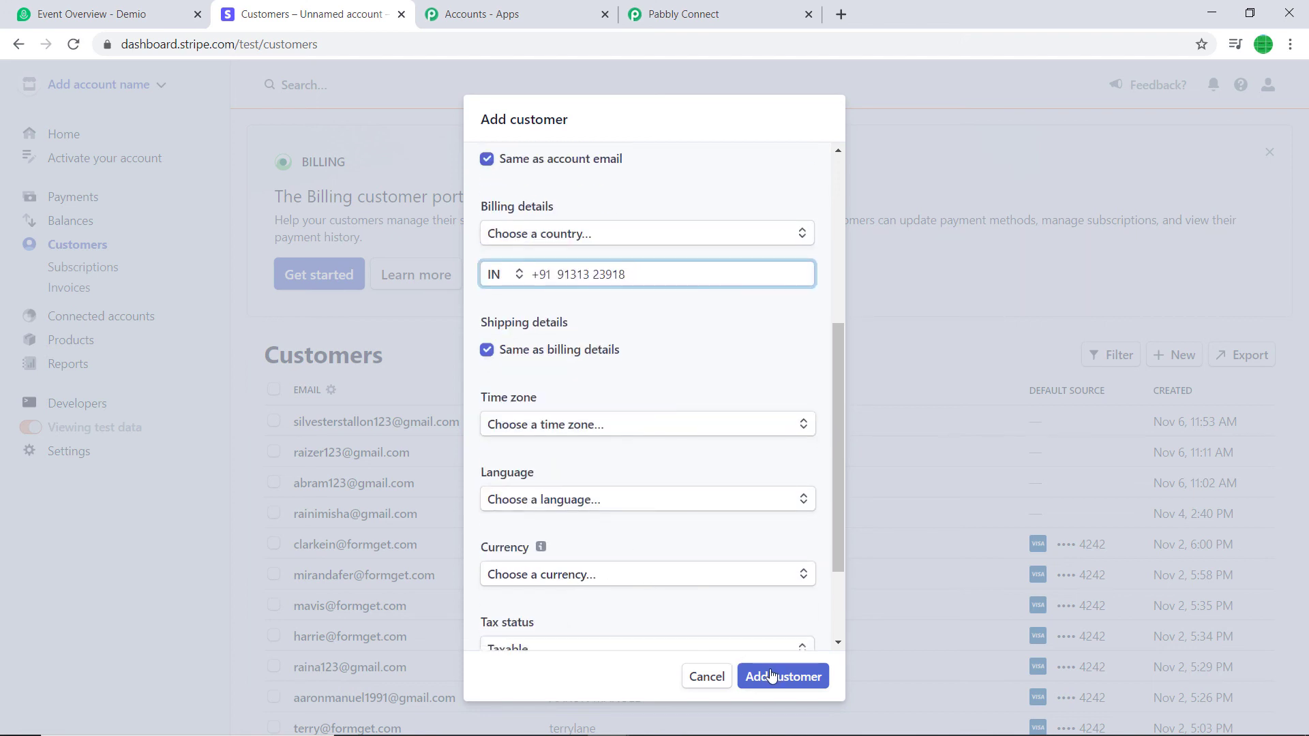
{"action": "scroll", "coordinate": [736, 620], "scroll_direction": "down", "scroll_amount": 2}
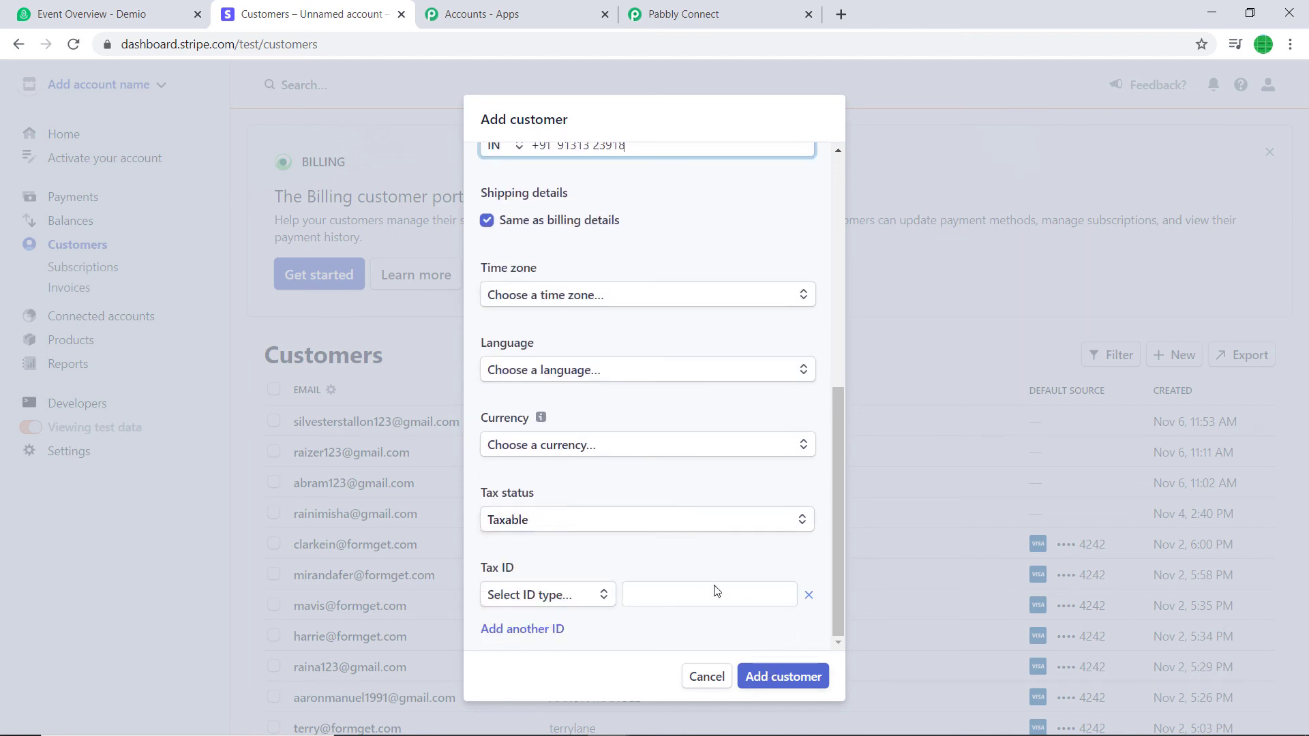
{"action": "left_click", "coordinate": [617, 372]}
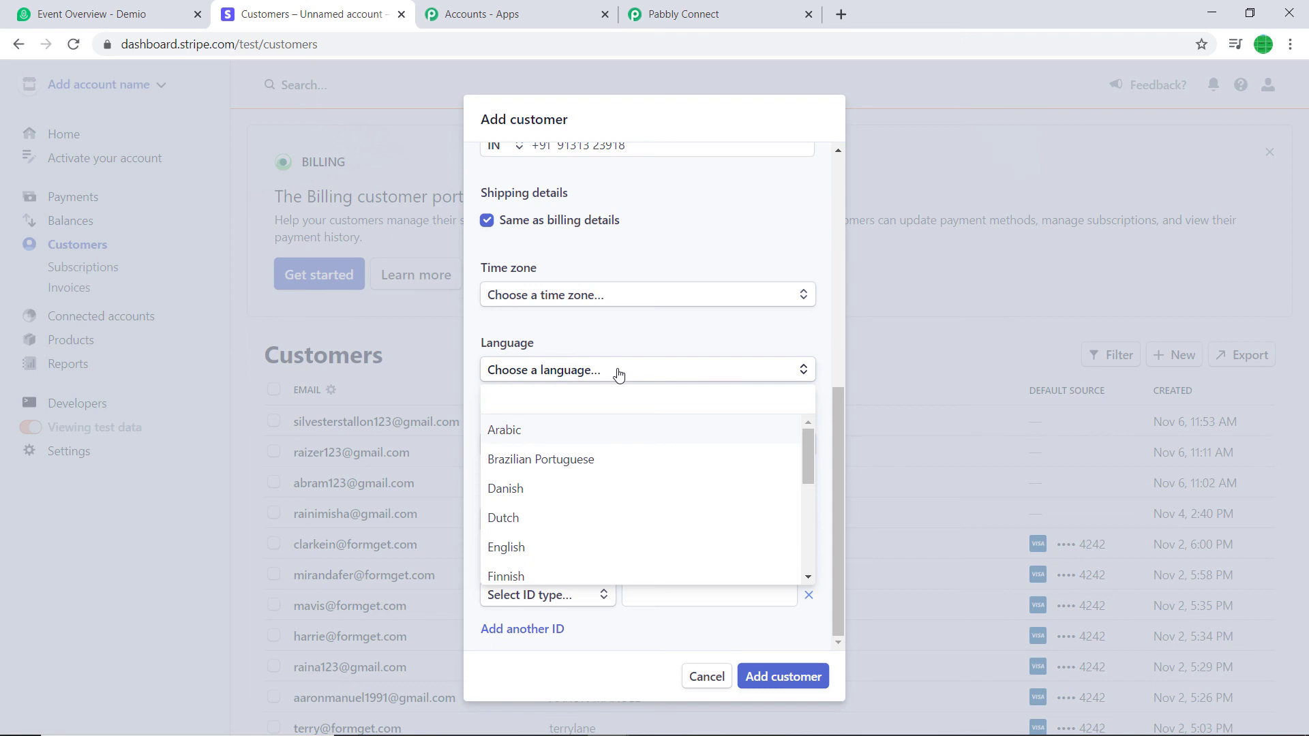
{"action": "type", "text": "e"}
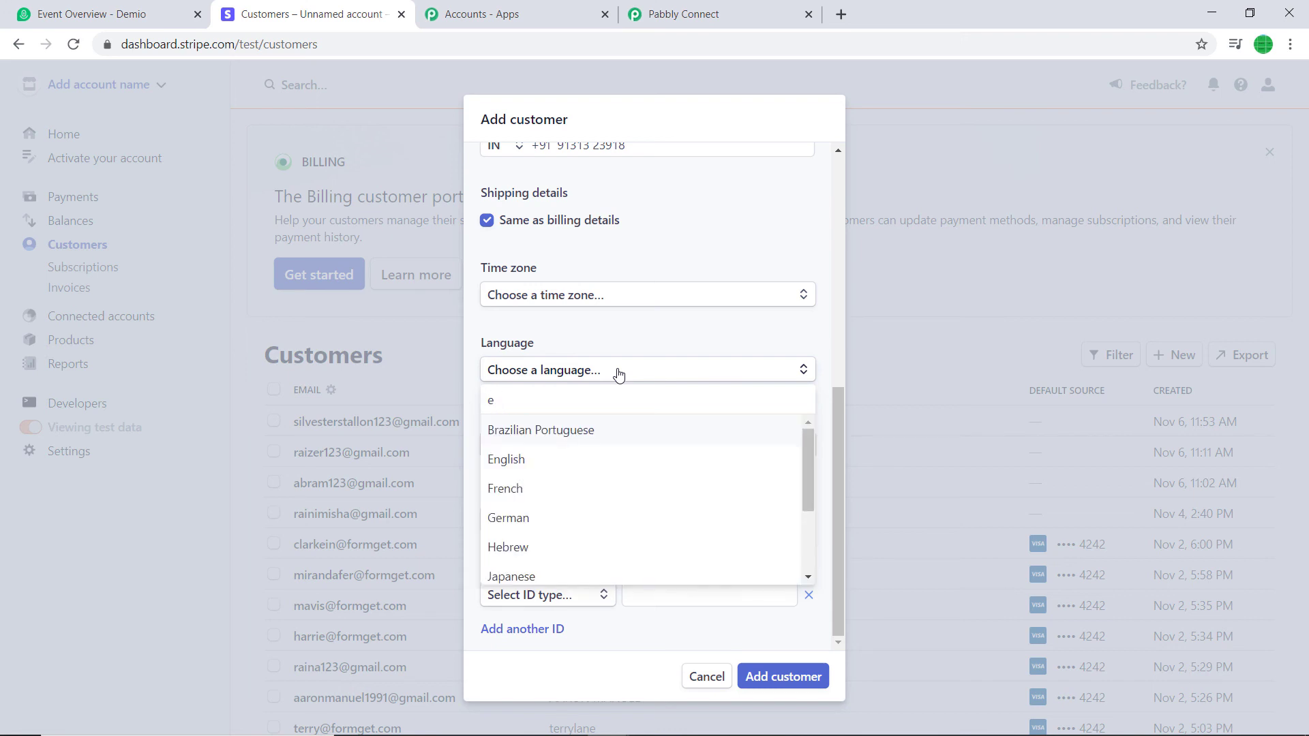
{"action": "left_click", "coordinate": [541, 471]}
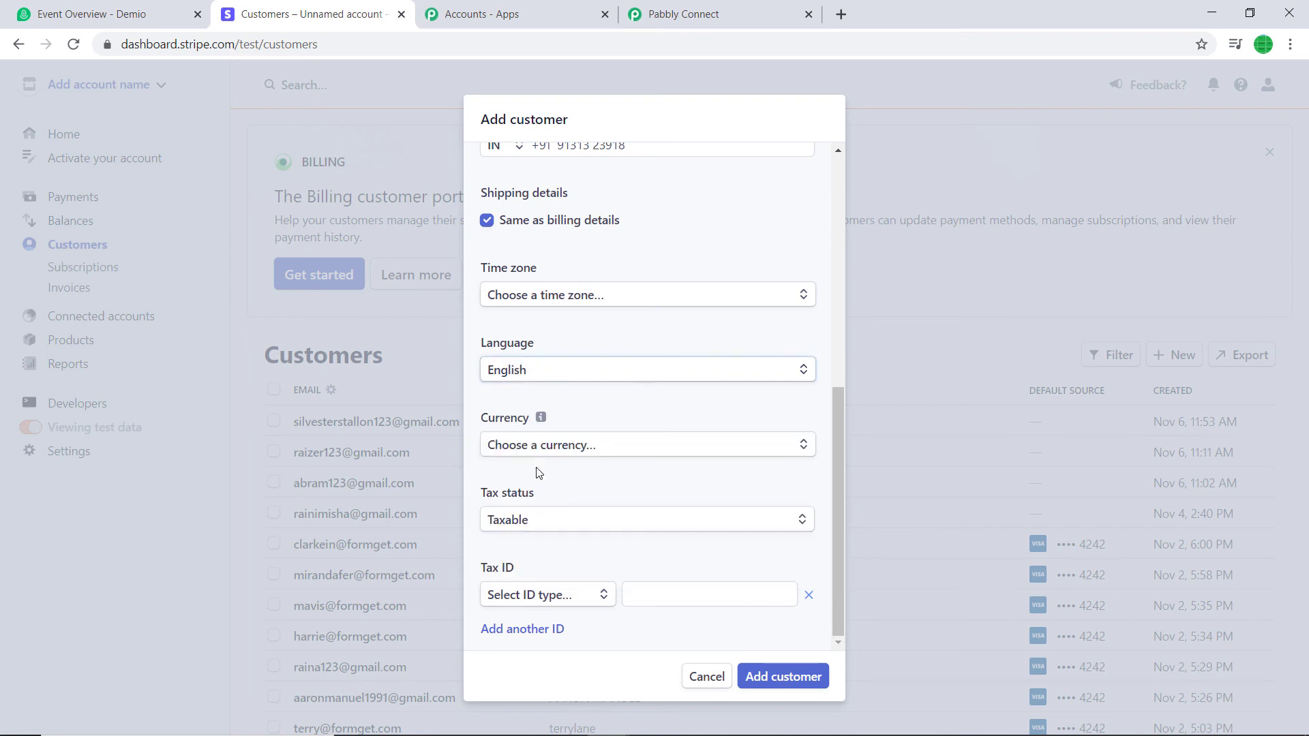
{"action": "left_click", "coordinate": [574, 452]}
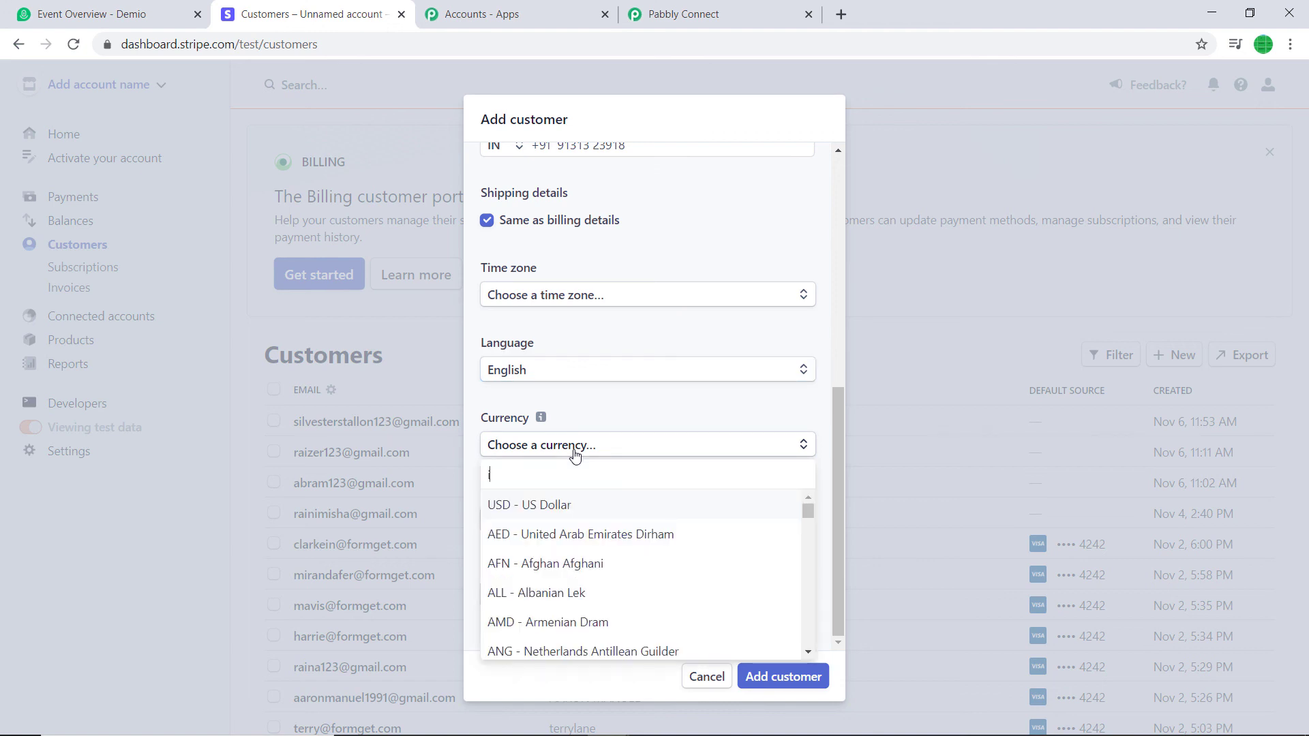
{"action": "type", "text": "inr"}
{"action": "left_click", "coordinate": [602, 504]}
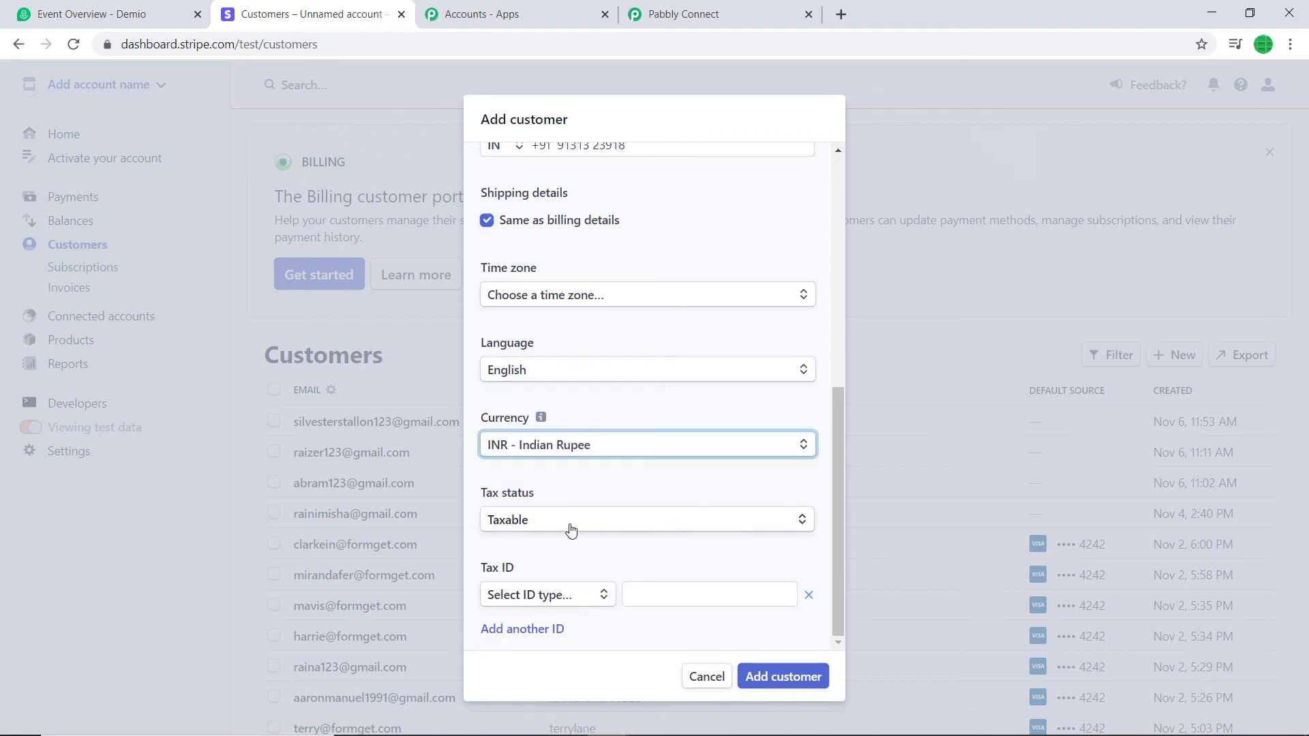
{"action": "left_click", "coordinate": [791, 677]}
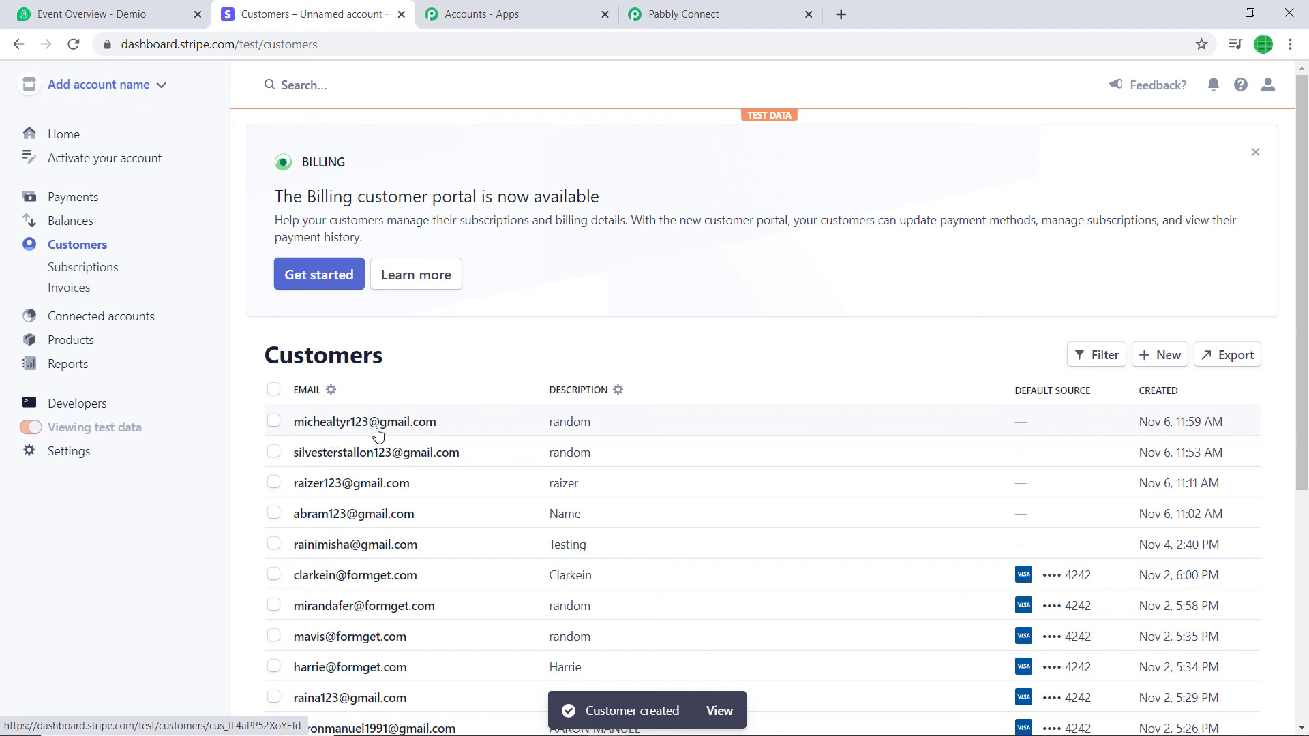
Open the new customer's details, then reload Demio's People list to show 67 registrants
{"action": "left_click", "coordinate": [339, 425]}
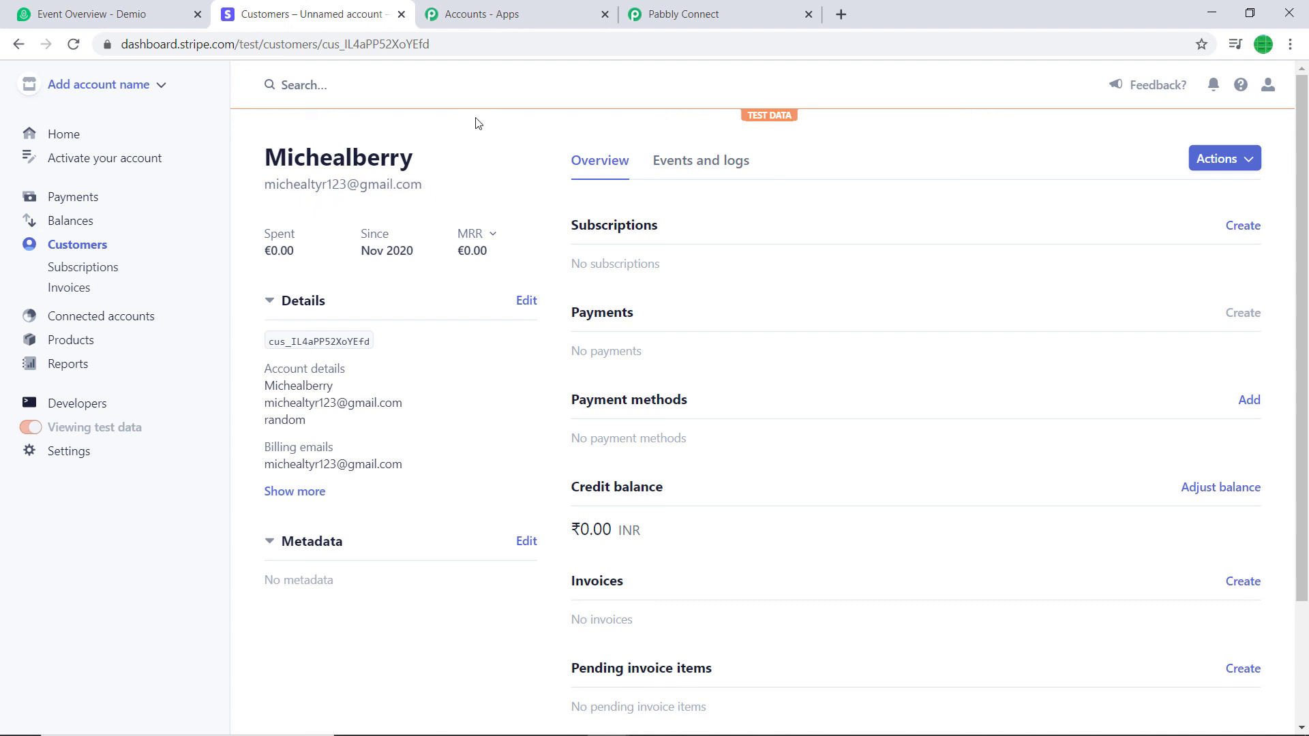
{"action": "left_click", "coordinate": [129, 14]}
{"action": "scroll", "coordinate": [483, 222], "scroll_direction": "up", "scroll_amount": 3}
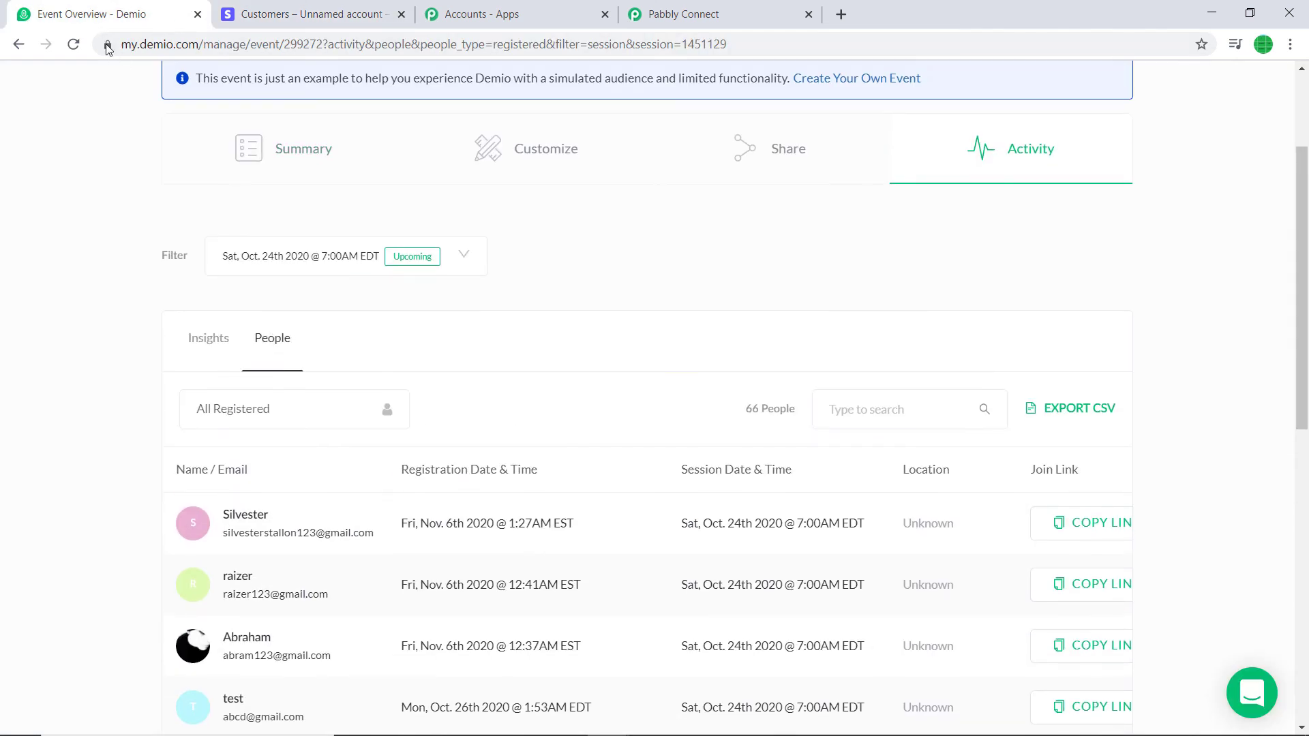
{"action": "left_click", "coordinate": [73, 44]}
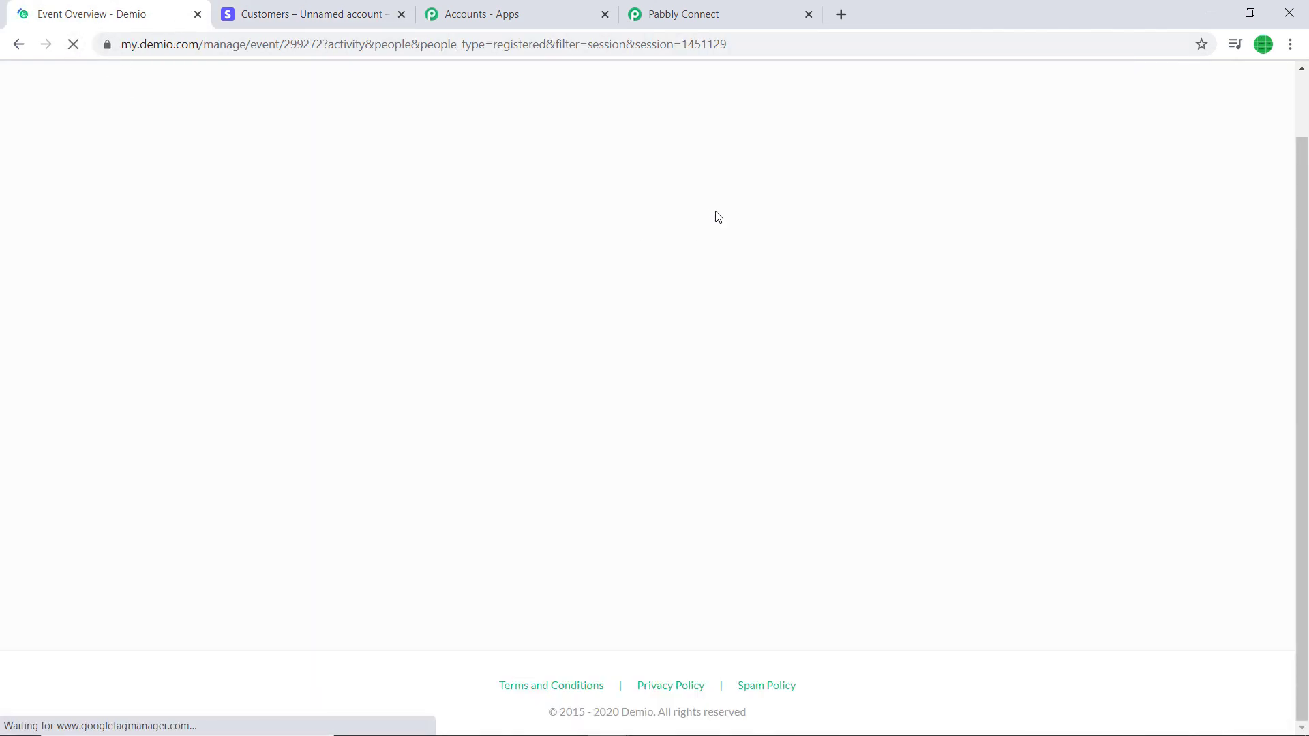
{"action": "scroll", "coordinate": [590, 326], "scroll_direction": "down", "scroll_amount": 2}
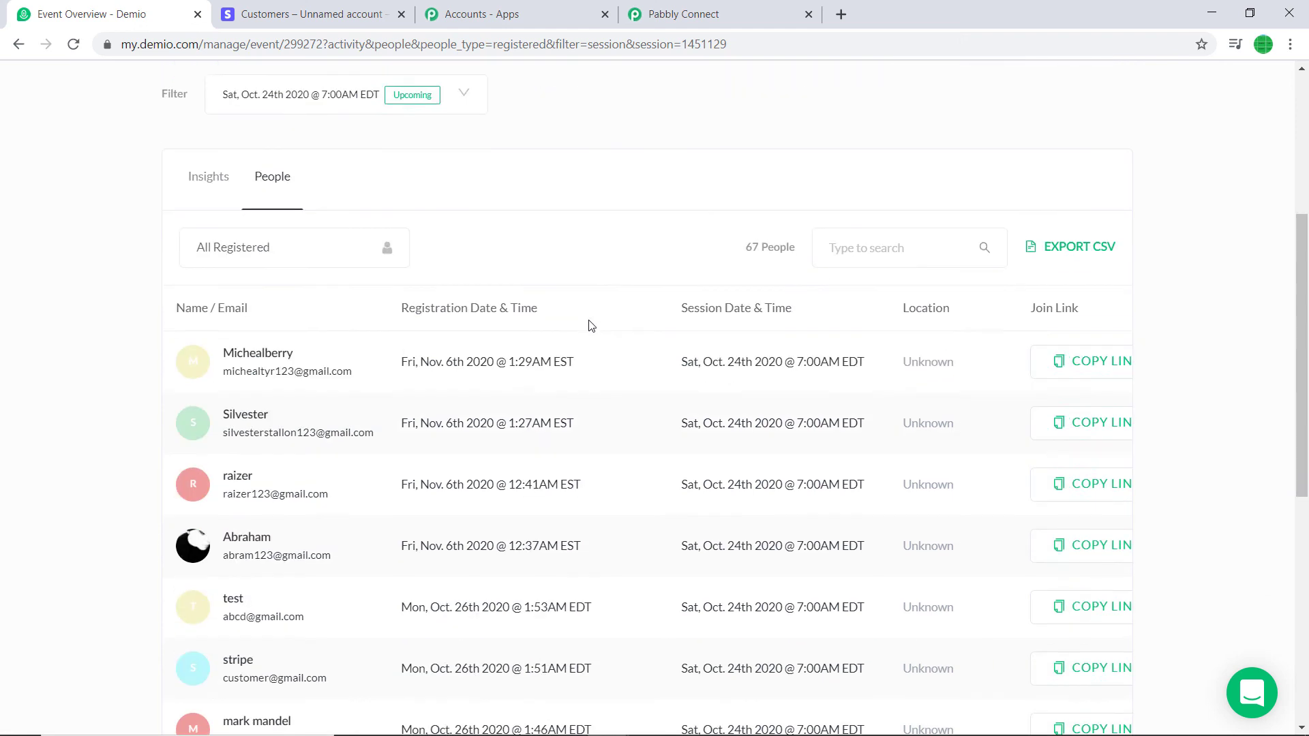